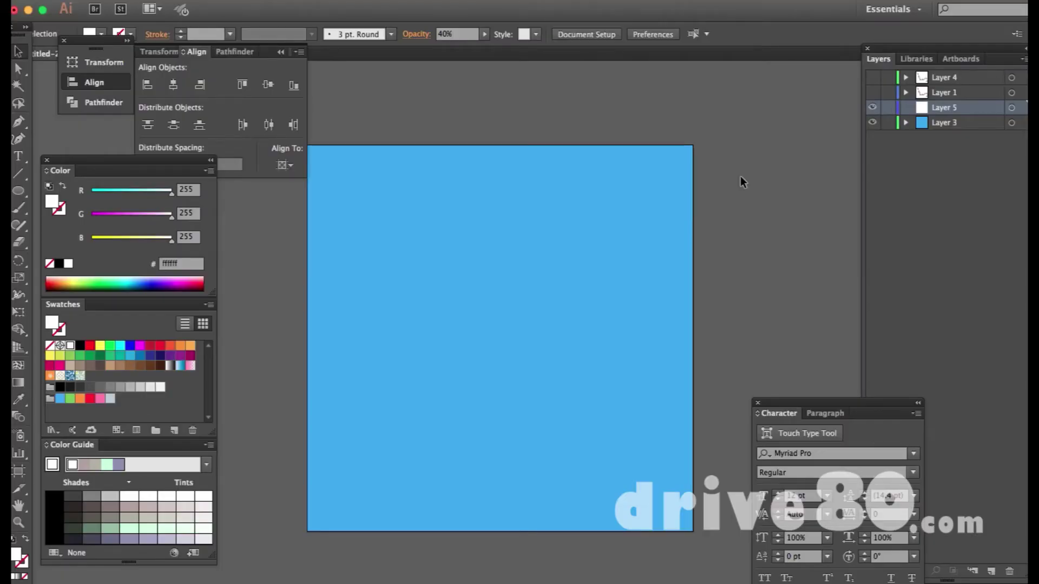
Step: Set up a new 1080 × 1080 px document with RGB color mode and Screen (72 ppi) raster effects
key("super+n")
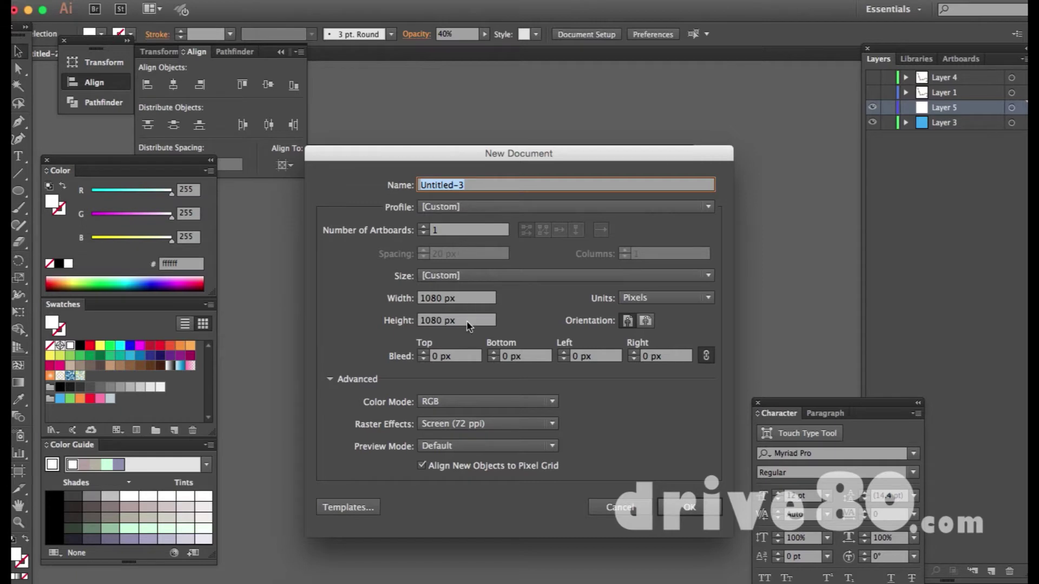
left_click(478, 425)
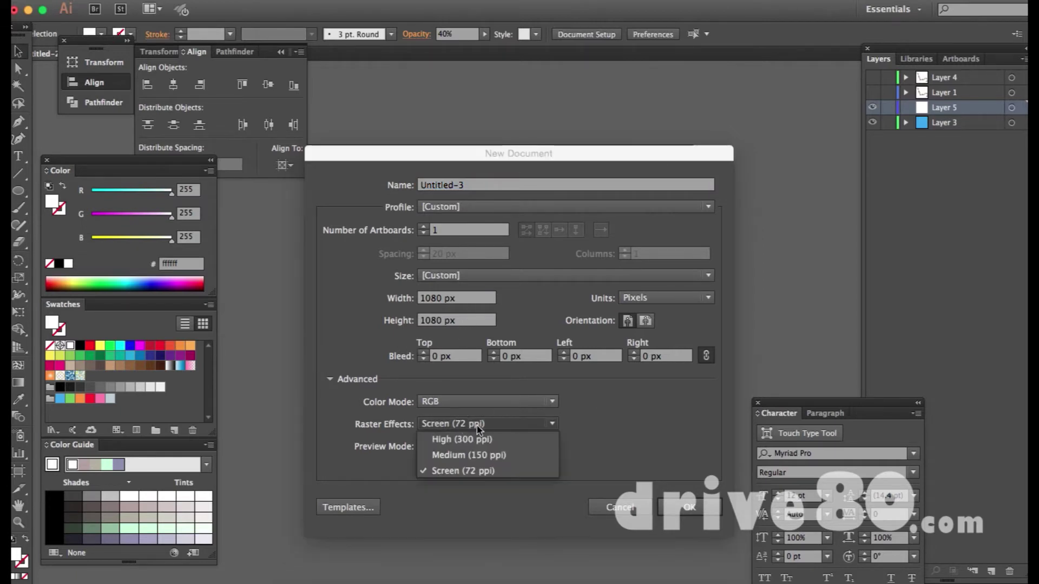
left_click(476, 402)
left_click(598, 395)
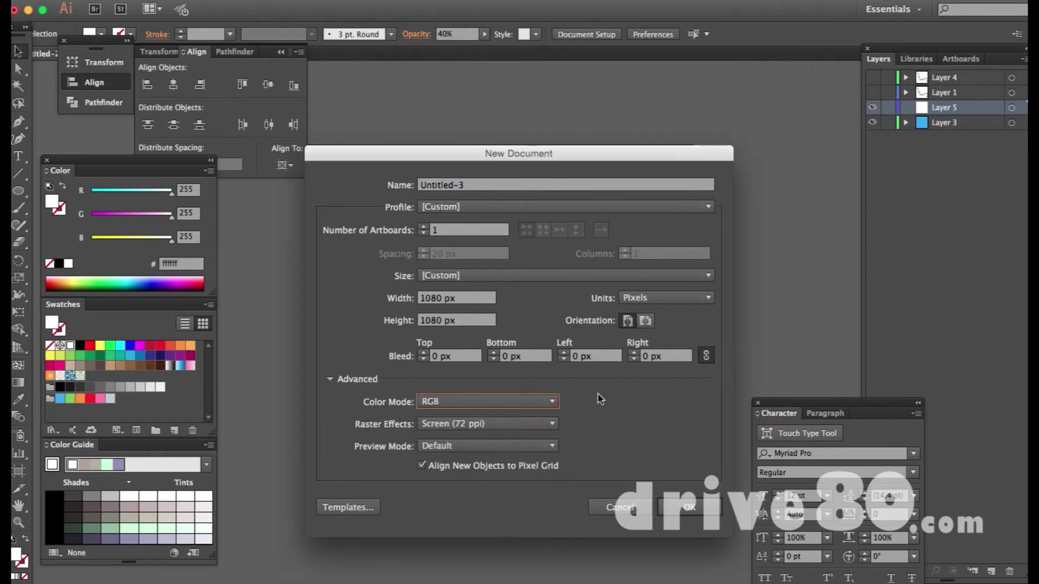
left_click(683, 509)
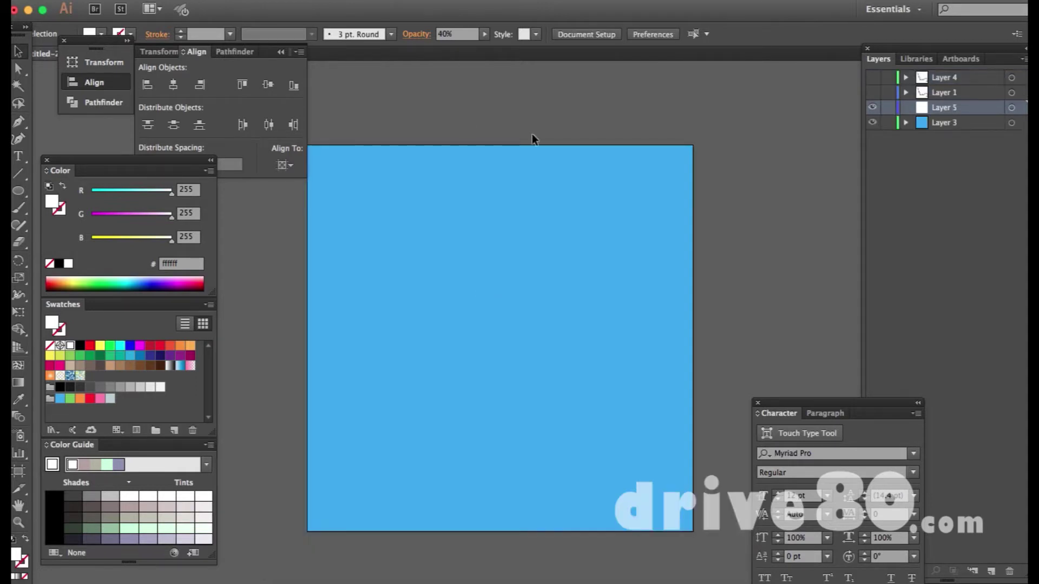
Step: Replace the blue background square on Layer 3 with a new 1080 × 1080 px rectangle in the same blue
left_click(918, 123)
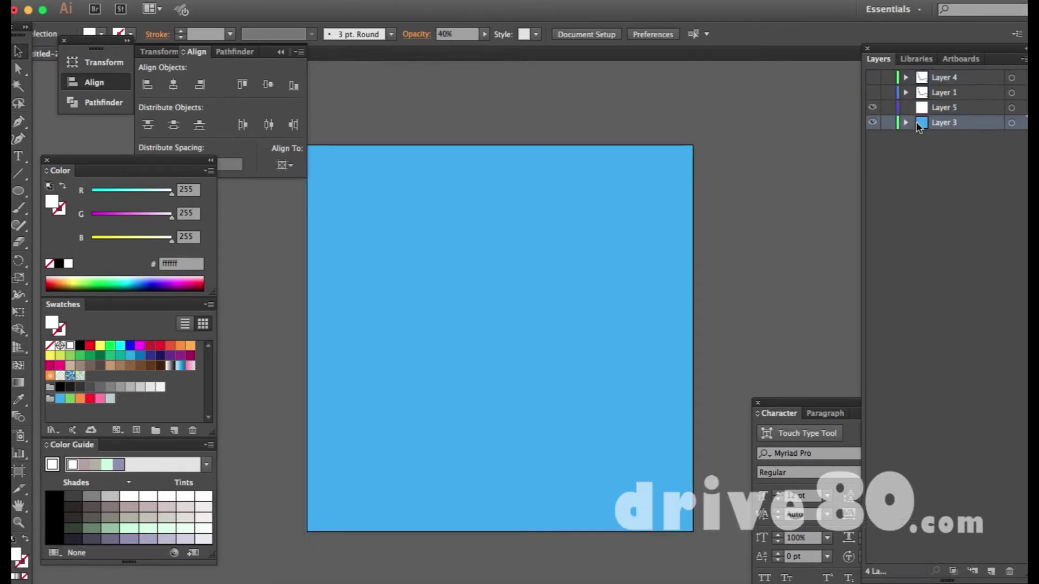
left_click(537, 216)
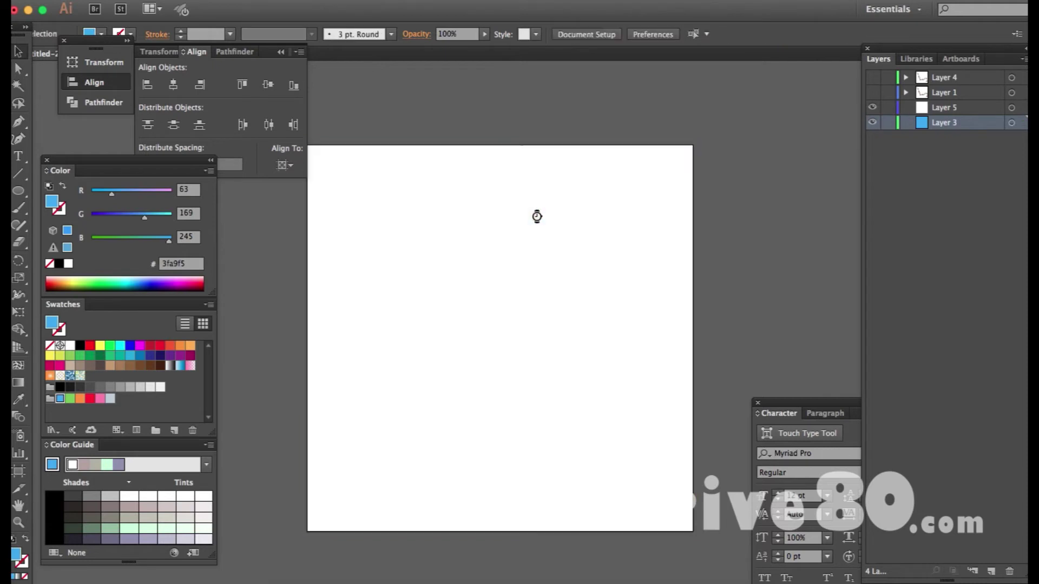
key("m")
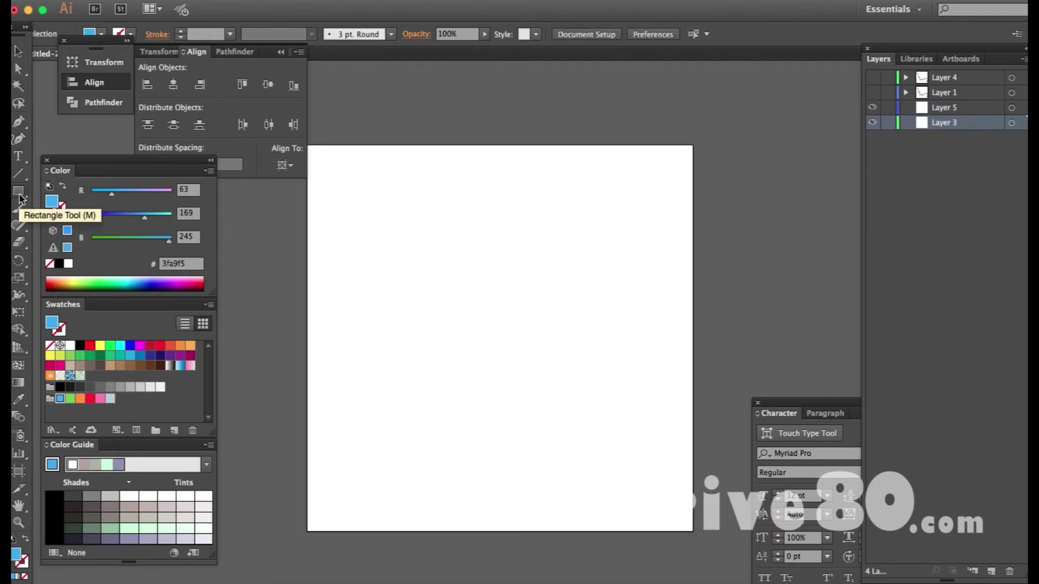
left_click(483, 312)
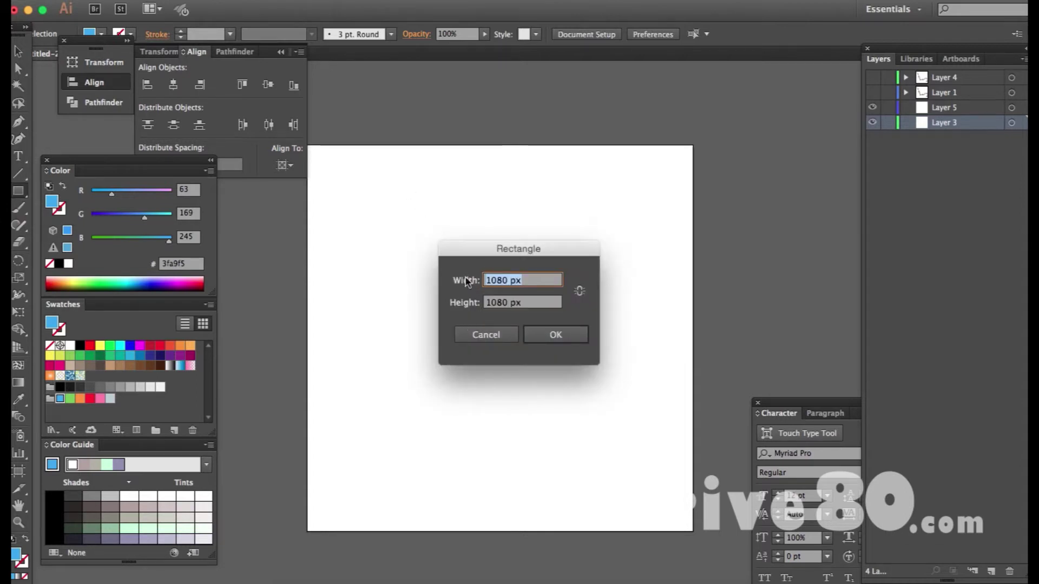
type("1080")
key("Tab")
type("1080")
key("Tab")
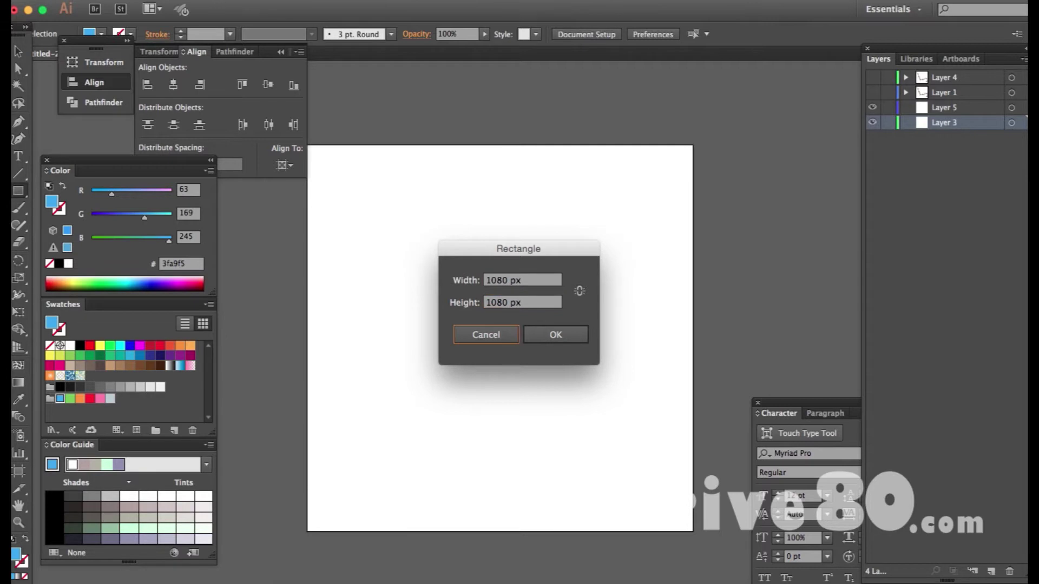
left_click(553, 336)
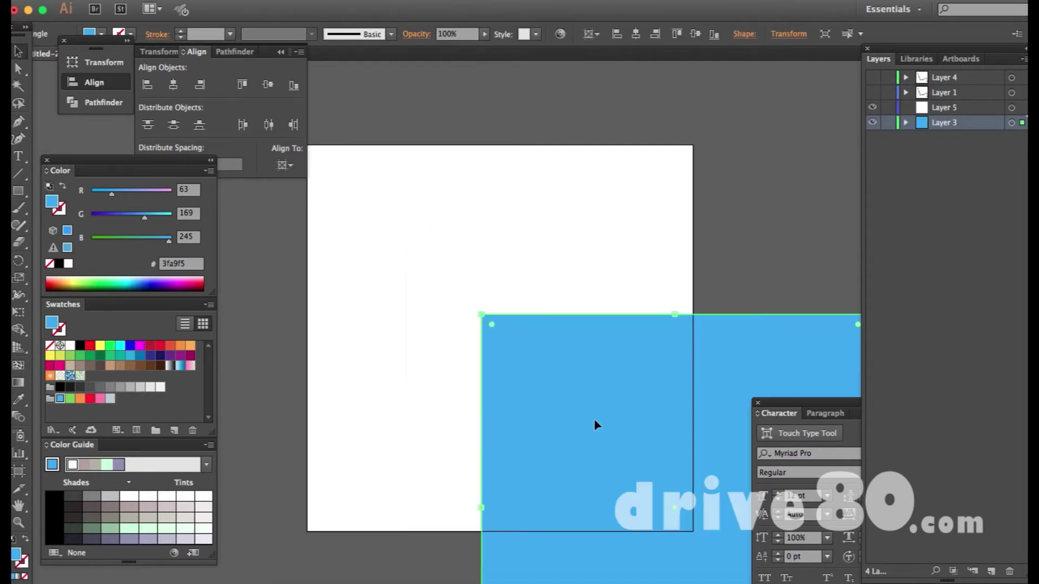
Step: Center the blue rectangle horizontally and vertically on the artboard and lock it in place
left_click(387, 1)
left_click(387, 1)
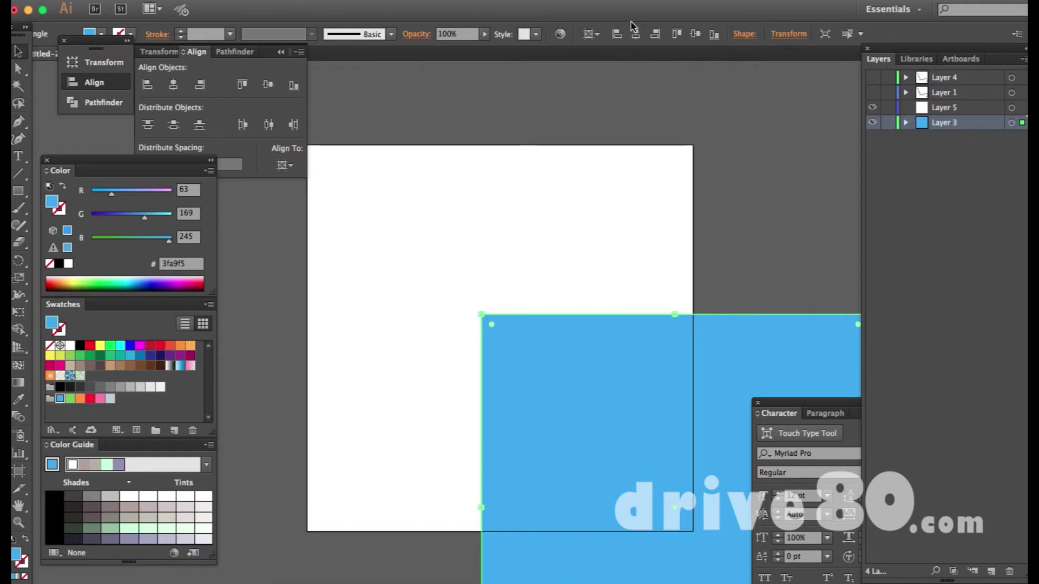
left_click(595, 34)
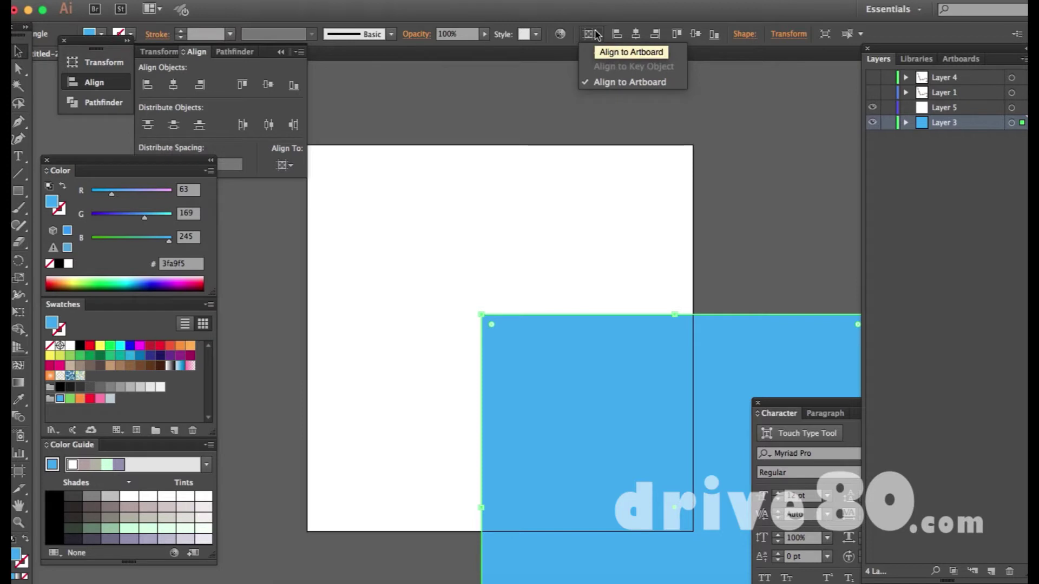
left_click(389, 1)
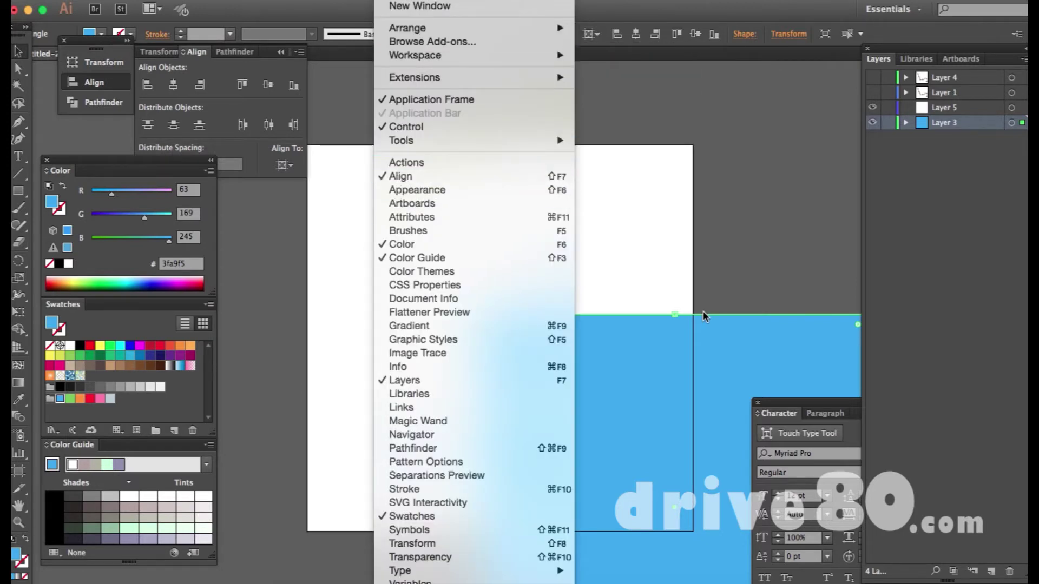
left_click(228, 71)
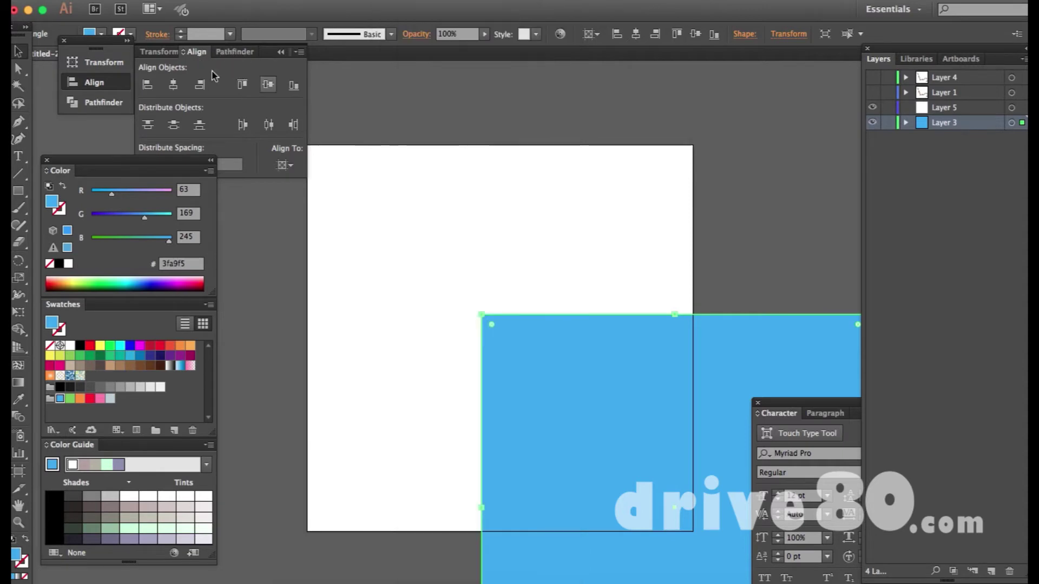
left_click_drag(197, 51, 162, 61)
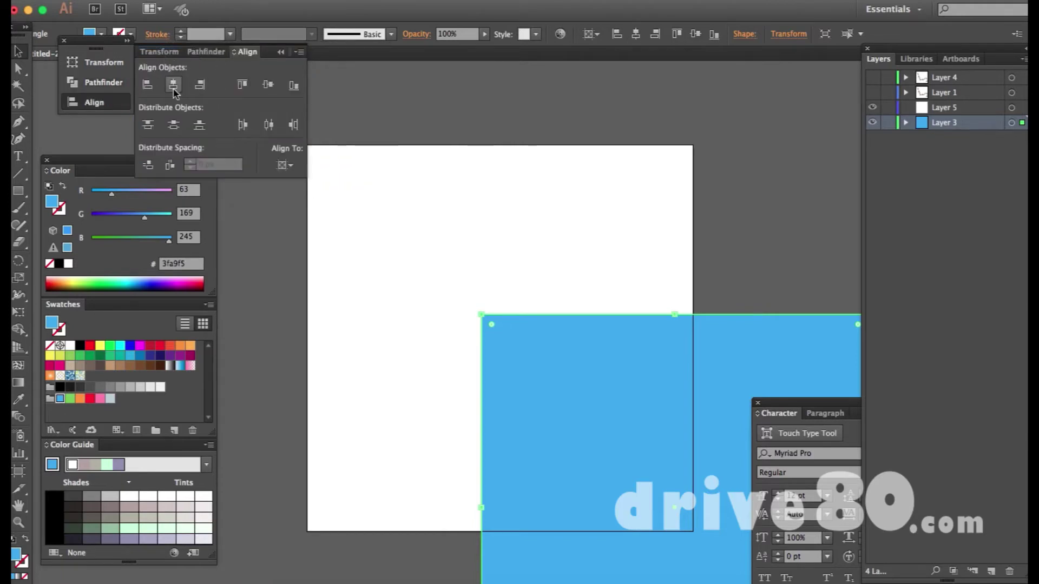
left_click(284, 166)
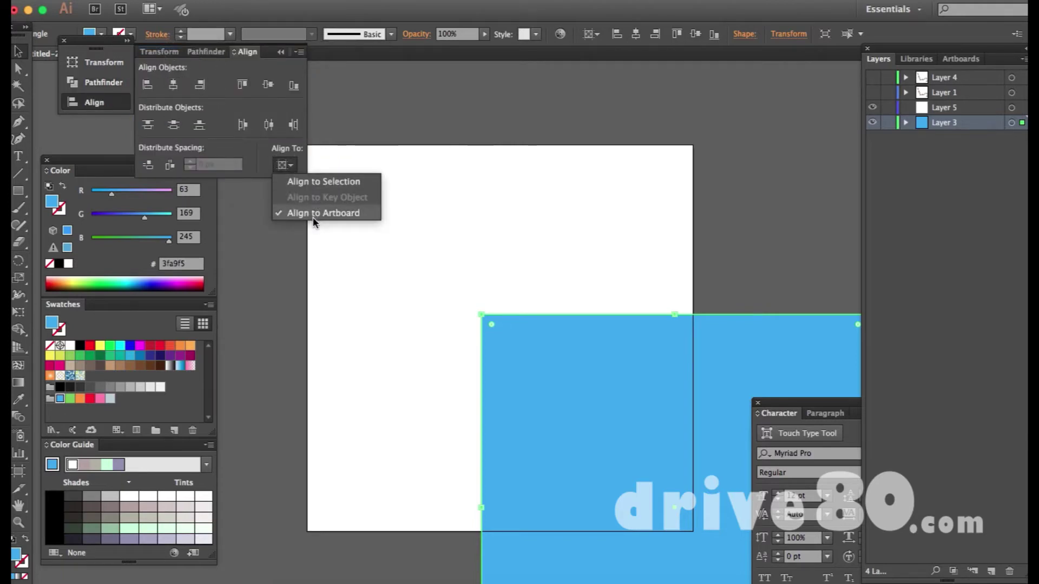
left_click(249, 97)
left_click(268, 84)
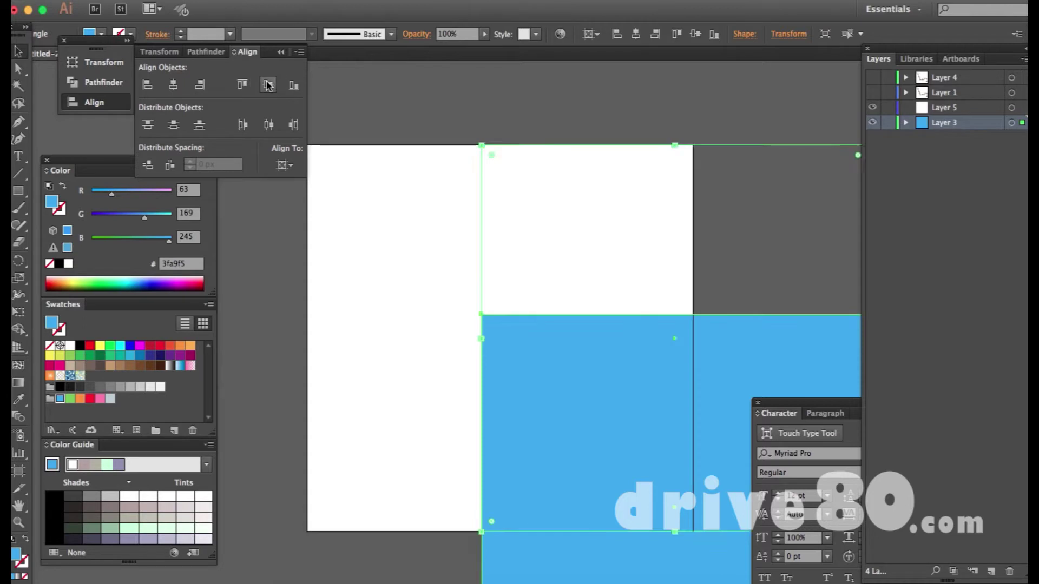
left_click(173, 84)
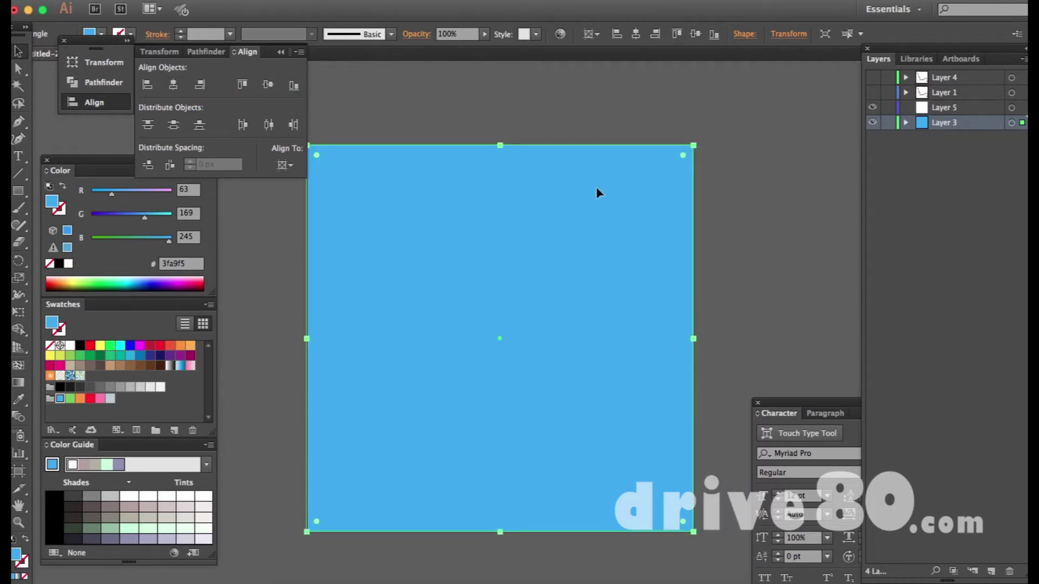
key("super+2")
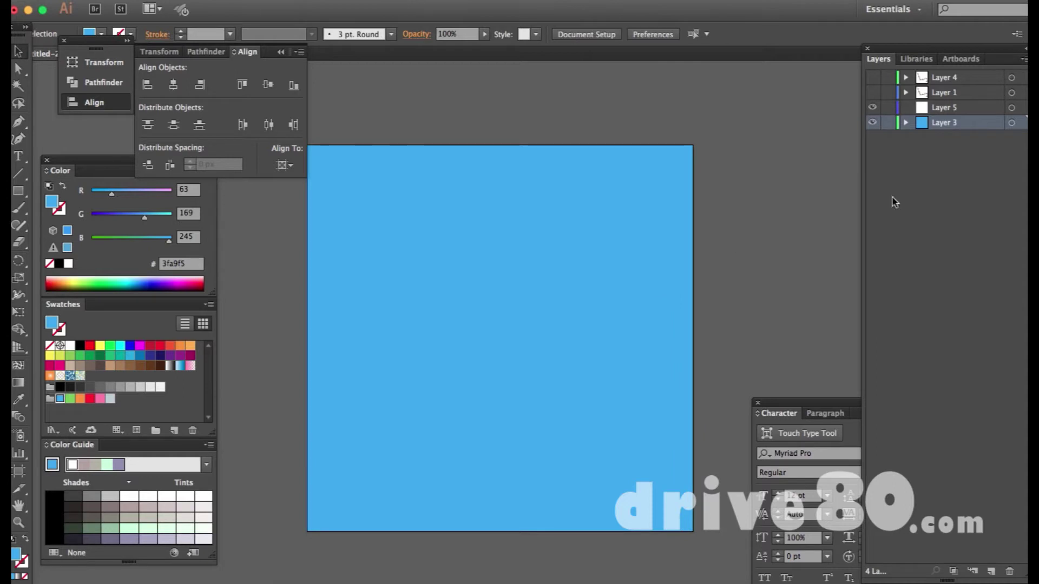
Step: Preview the finished string of lights on Layer 4 and hide that layer again
left_click(872, 105)
left_click(873, 77)
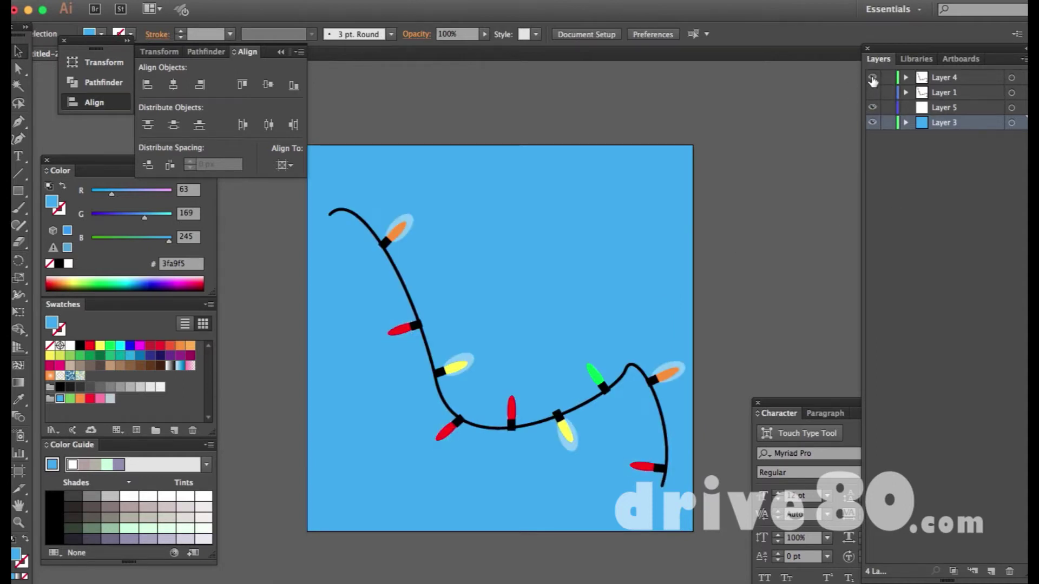
left_click(872, 78)
Step: Make Layer 5 active and set the Pen tool to a black stroke with no fill
left_click(939, 106)
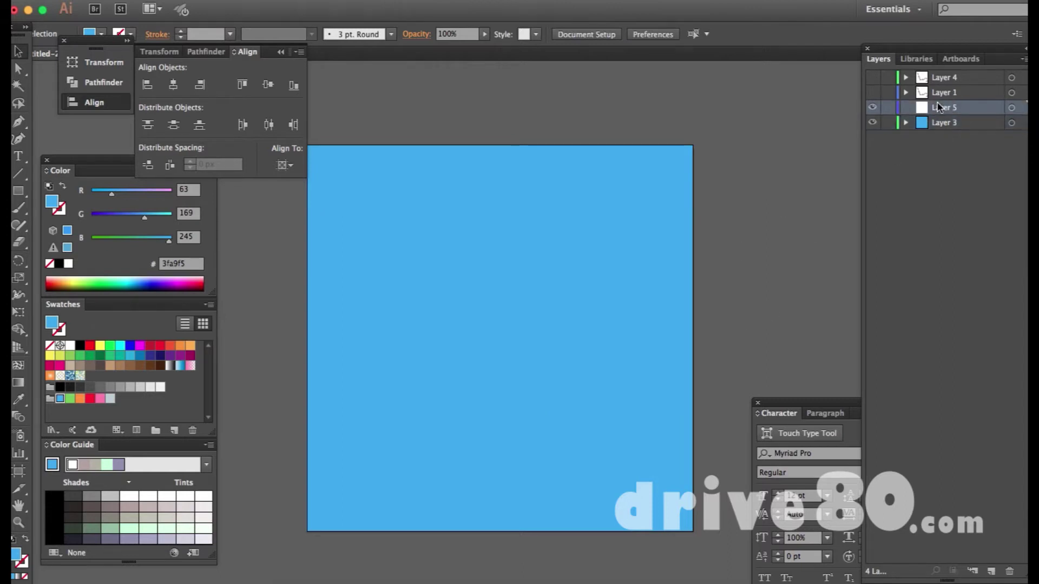
key("p")
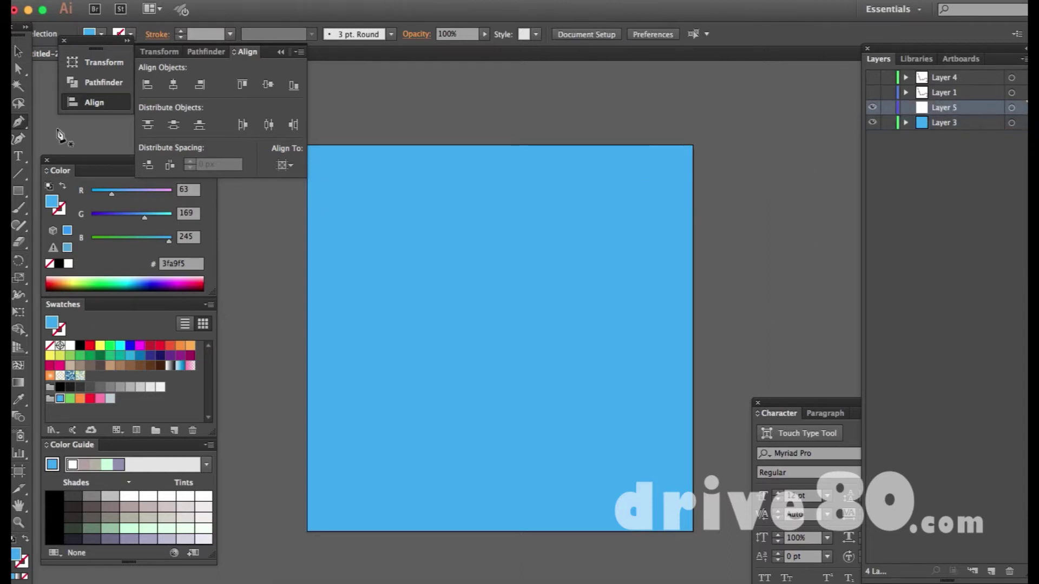
left_click(21, 123)
left_click(59, 209)
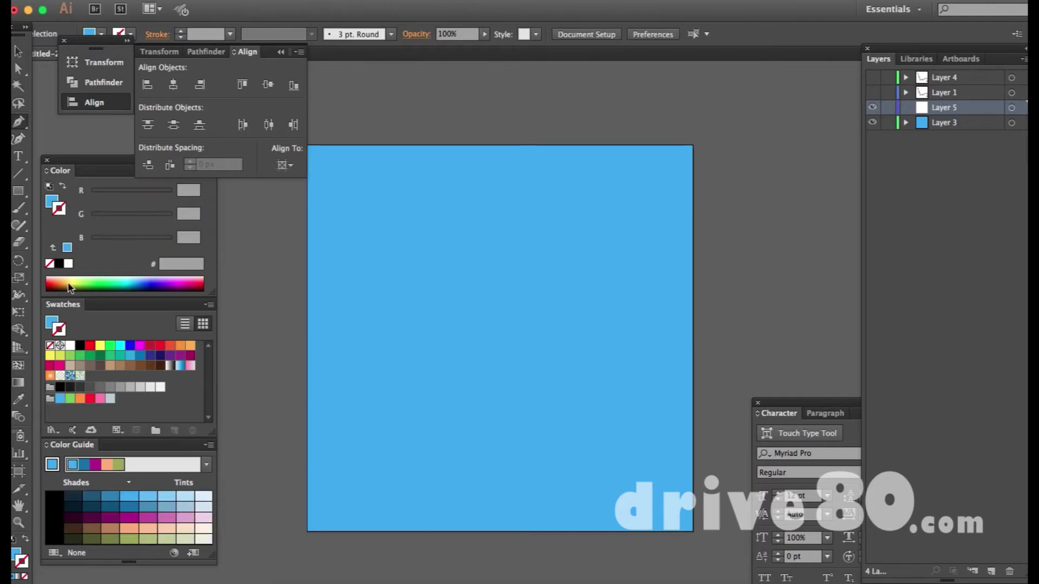
left_click(59, 263)
key("x")
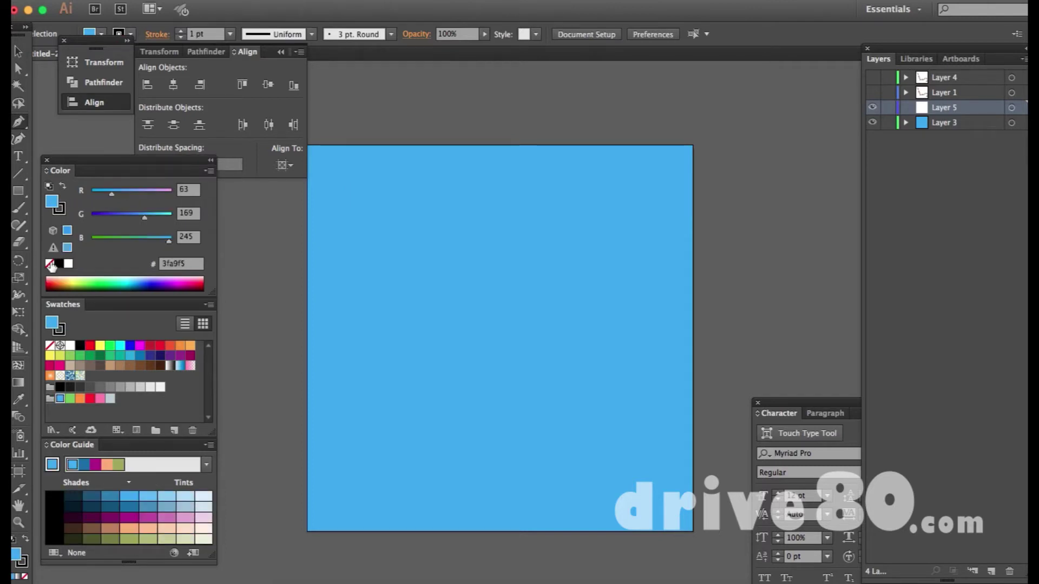
left_click(51, 263)
Step: Draw an open three-point S-curve for the cord from the artboard's upper left to about X 887 px, Y 885 px
left_click_drag(342, 188, 426, 178)
left_click(492, 332)
left_click_drag(491, 331, 455, 401)
left_click_drag(623, 462, 693, 403)
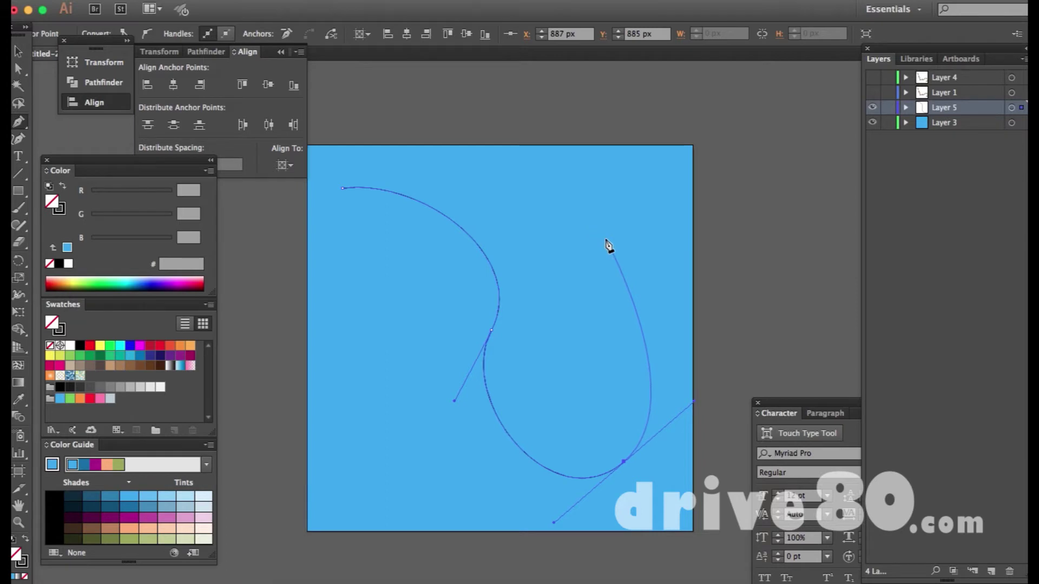
key("Escape")
key("v")
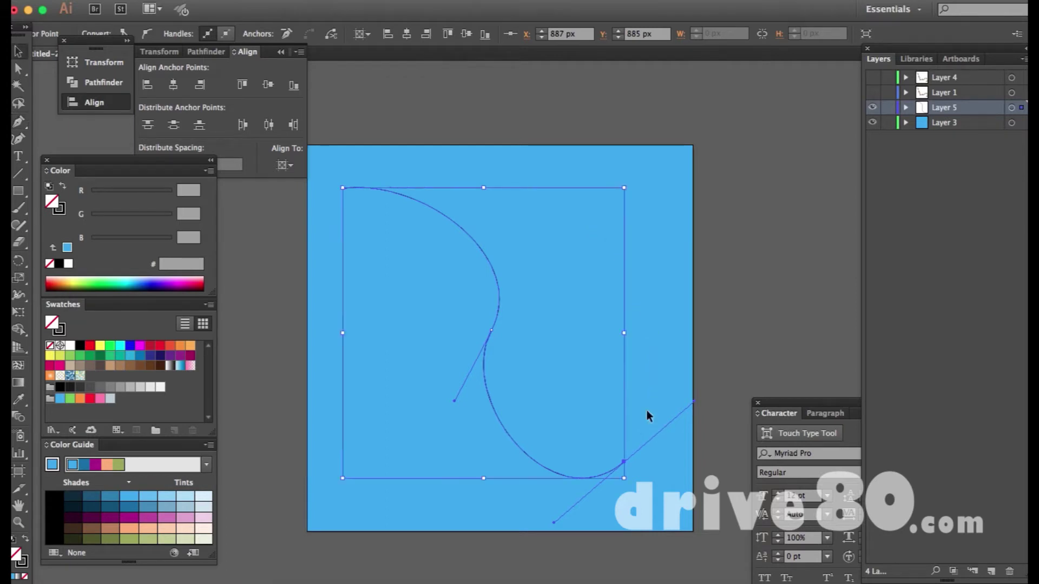
left_click(672, 341)
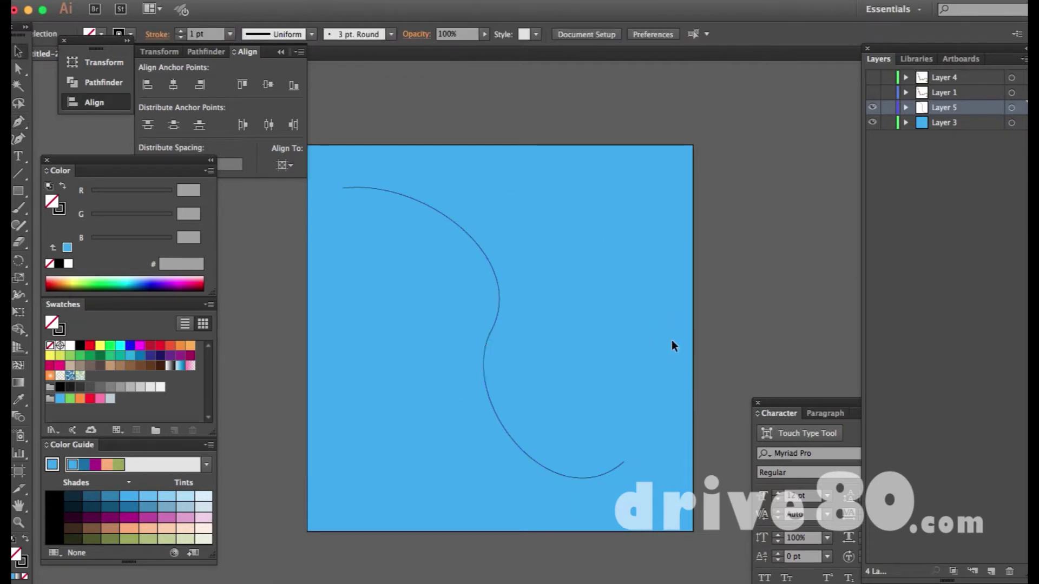
Step: Set the stroke weight of the curved cord to 6 pt
left_click(491, 326)
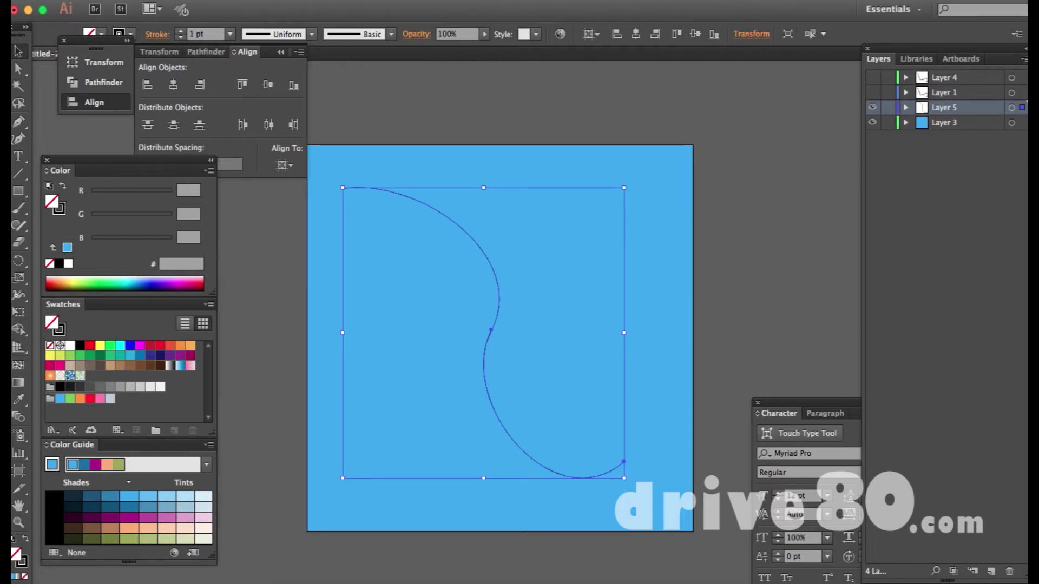
left_click(390, 1)
left_click(201, 6)
left_click(180, 31)
left_click(180, 31)
left_click(180, 31)
left_click(180, 31)
left_click(180, 31)
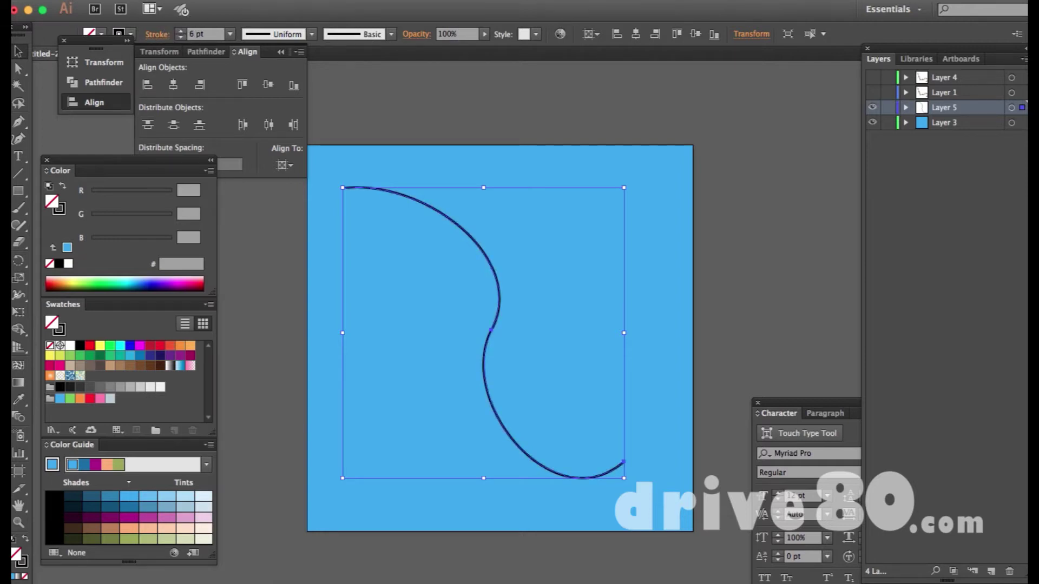
Step: Give the cord's stroke round caps and round corner joins, and deselect the curve
left_click(395, 1)
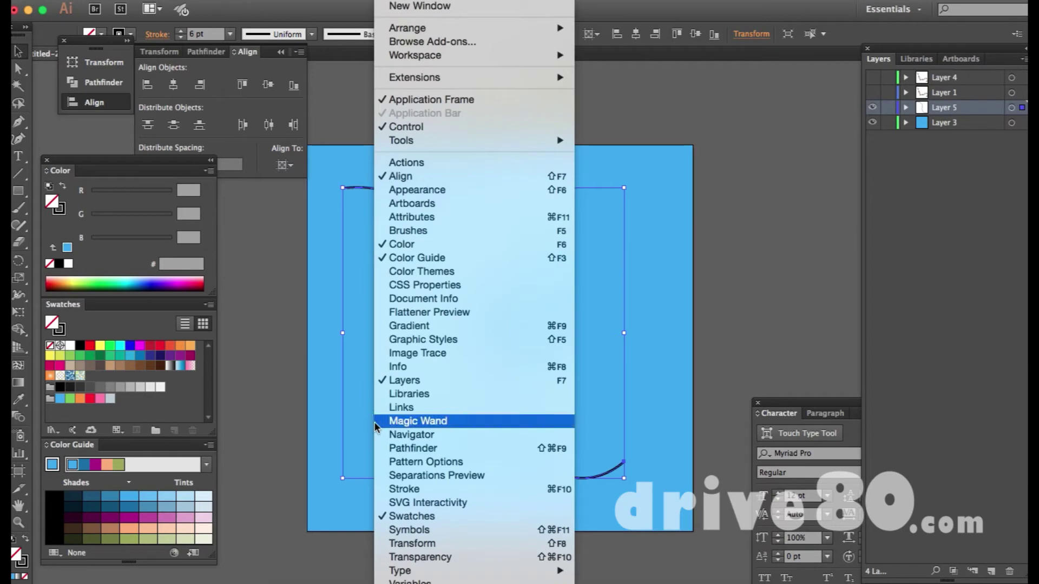
left_click(410, 490)
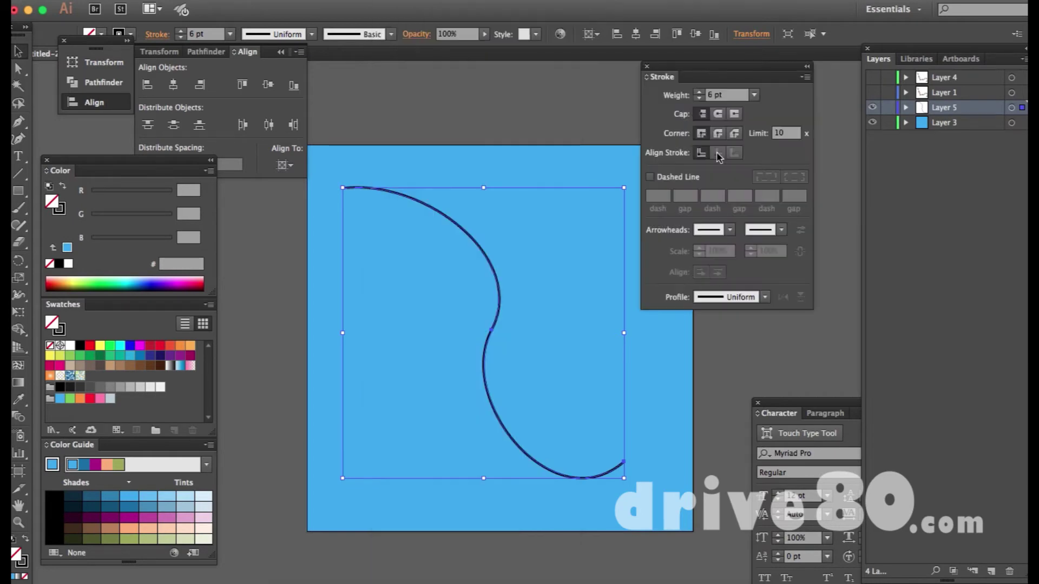
left_click(718, 133)
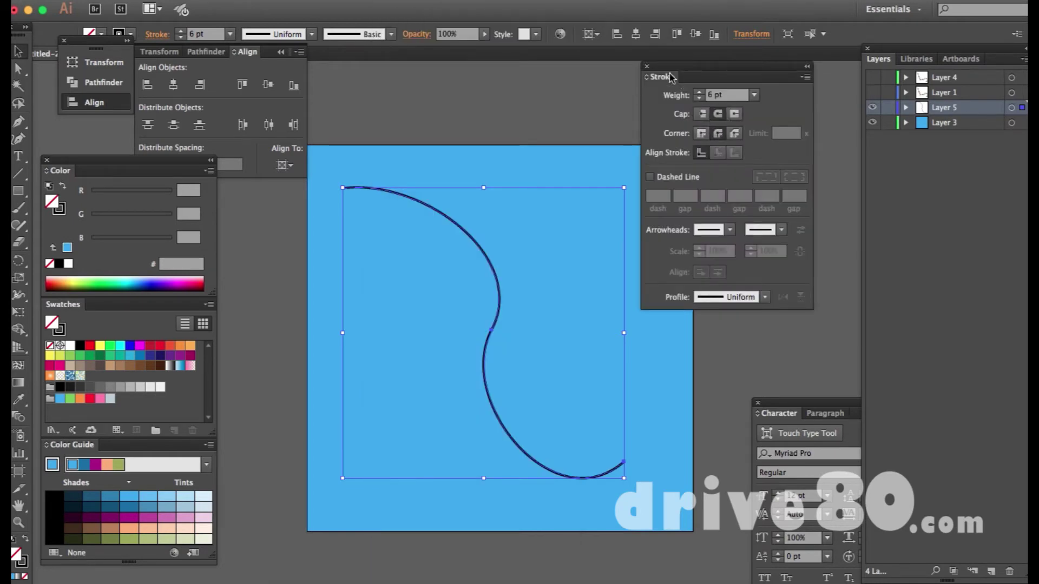
left_click(407, 218)
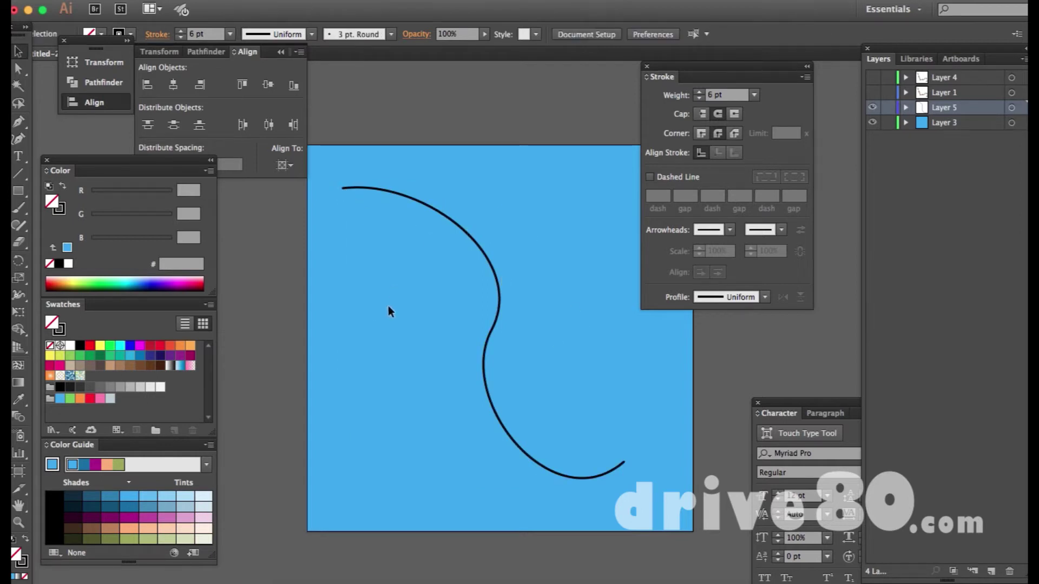
Step: Draw a small, narrow upright ellipse with red fill and no stroke in the empty area left of the cord
key("l")
left_click(90, 346)
left_click(59, 329)
left_click(49, 345)
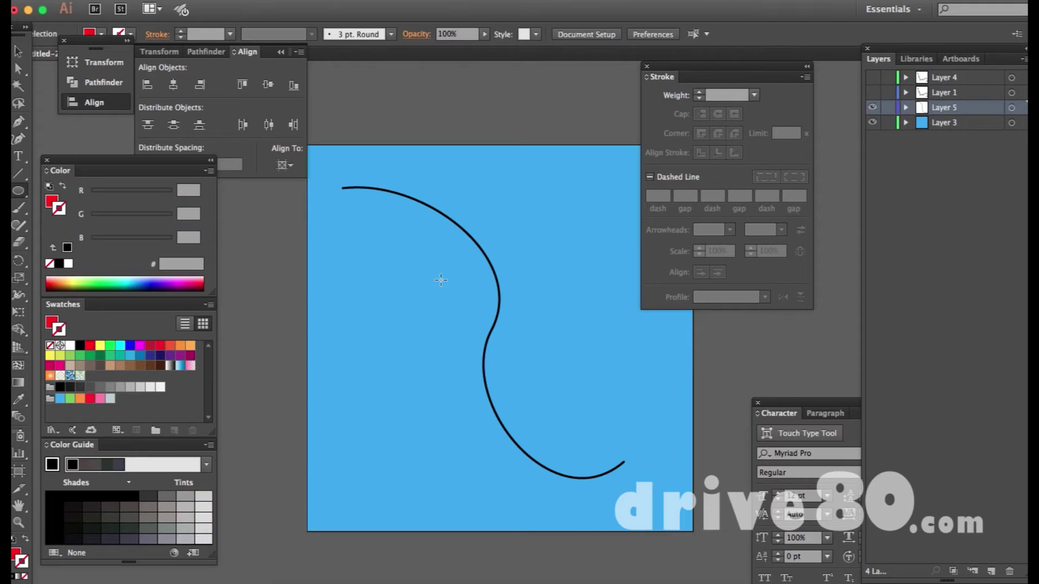
left_click_drag(394, 268, 404, 298)
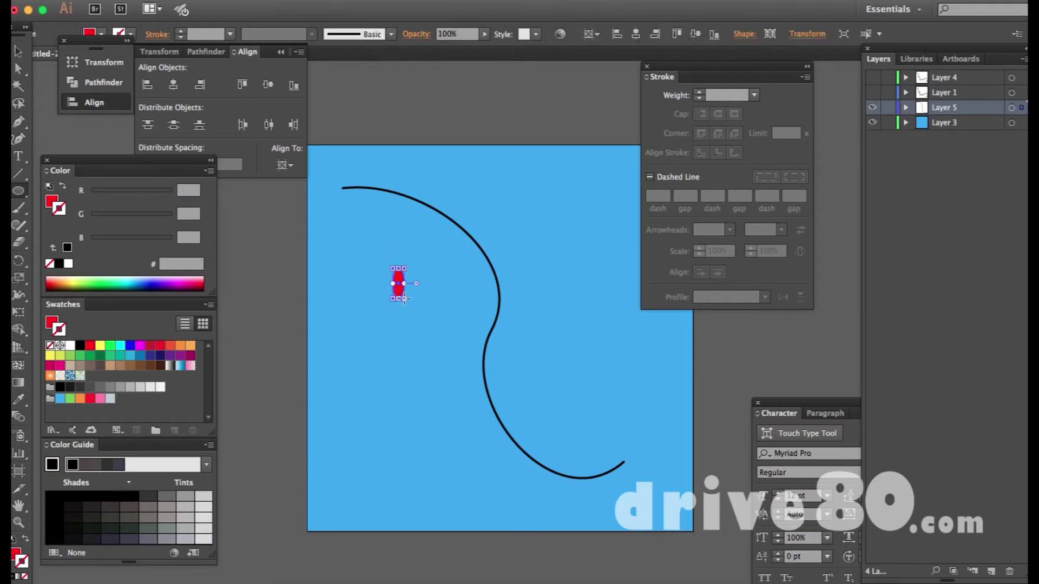
Step: Draw a small rectangle about as wide as the red ellipse over its lower end and fill it black as the socket
key("v")
left_click(470, 291)
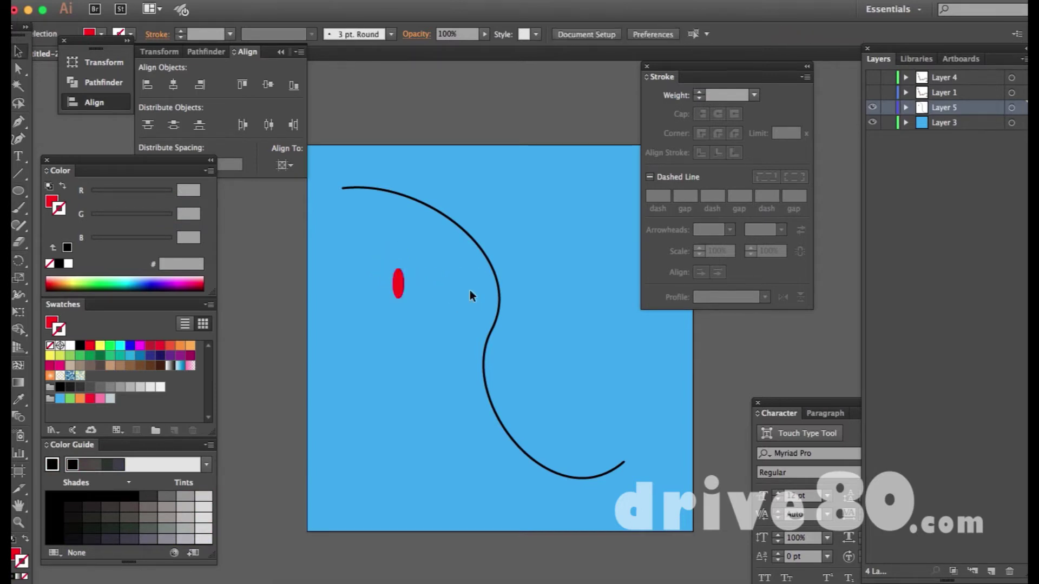
left_click(400, 293)
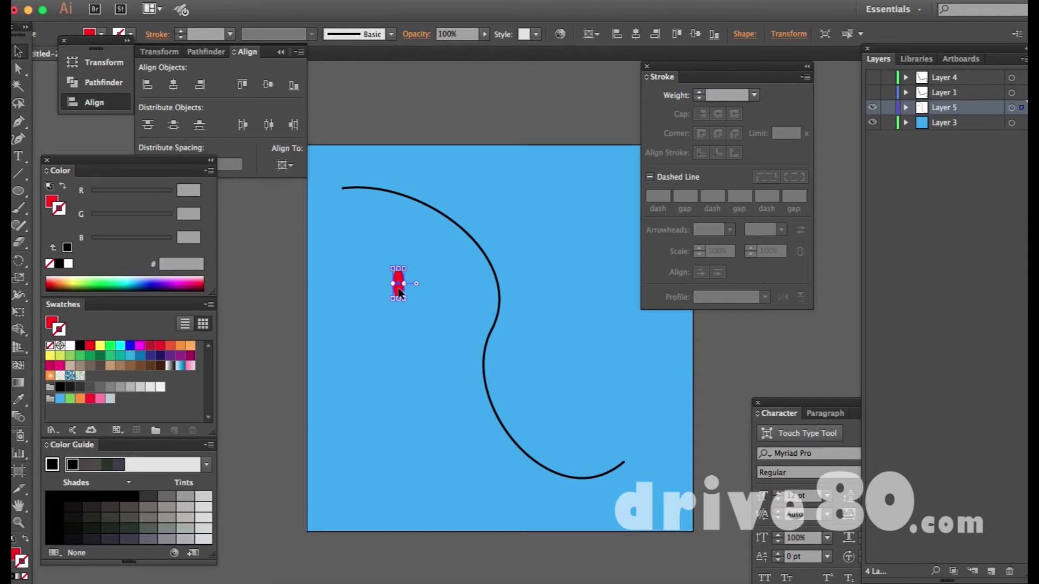
key("m")
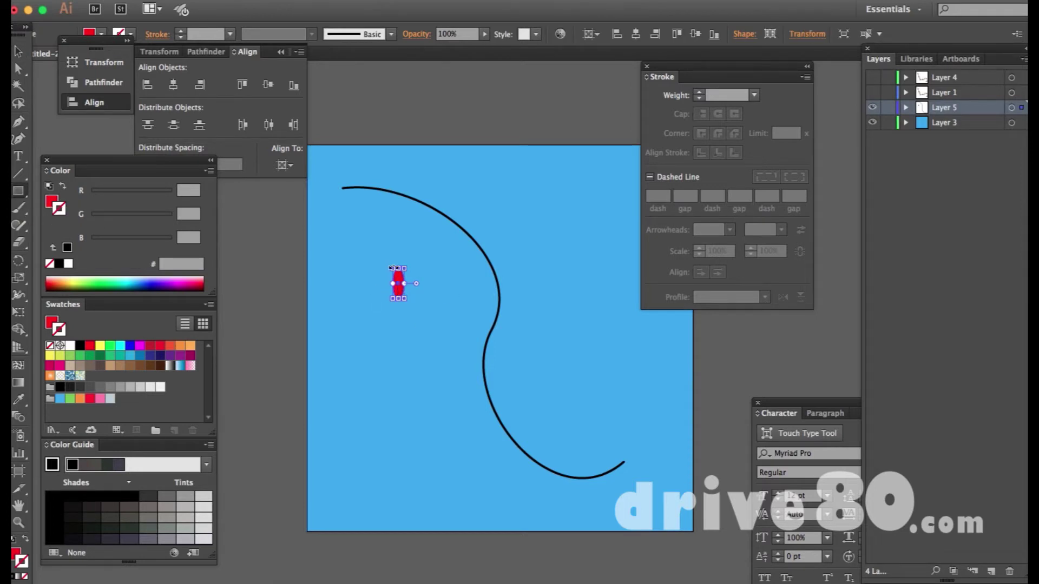
key("super+plus")
key("super+plus")
left_click_drag(310, 297, 436, 301)
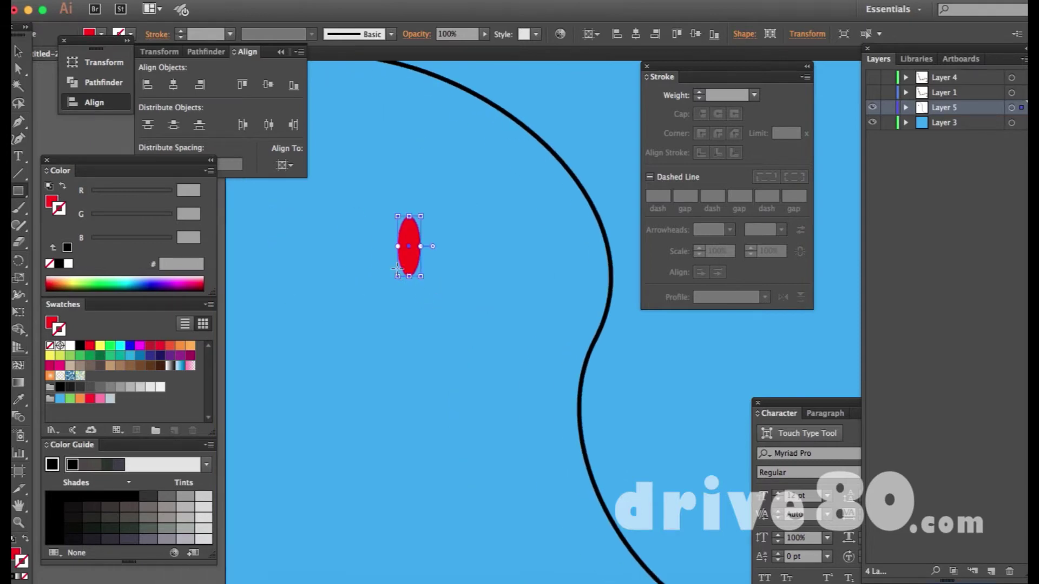
left_click_drag(398, 265, 420, 283)
key("v")
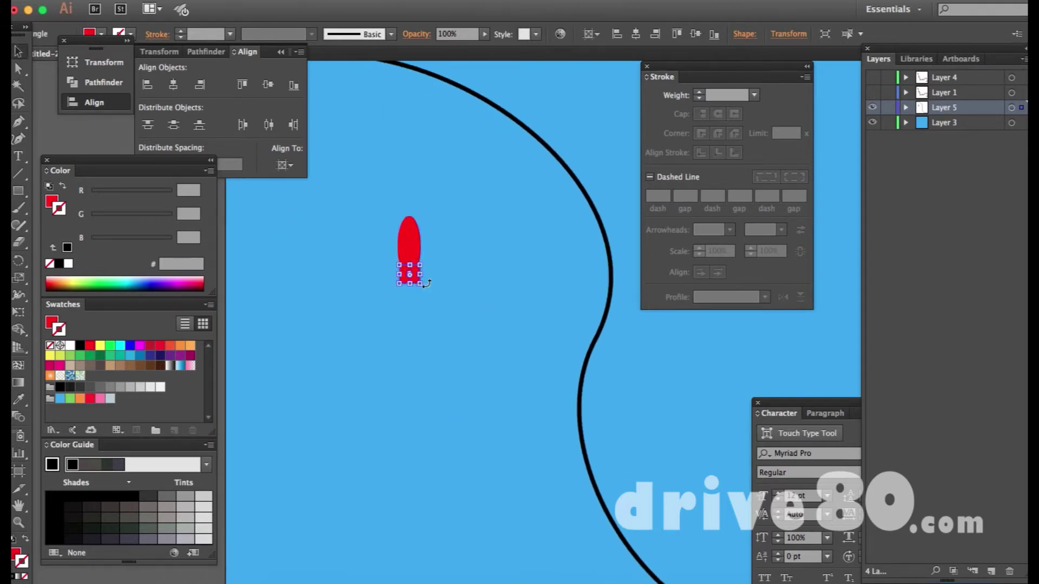
left_click(80, 345)
left_click(430, 273)
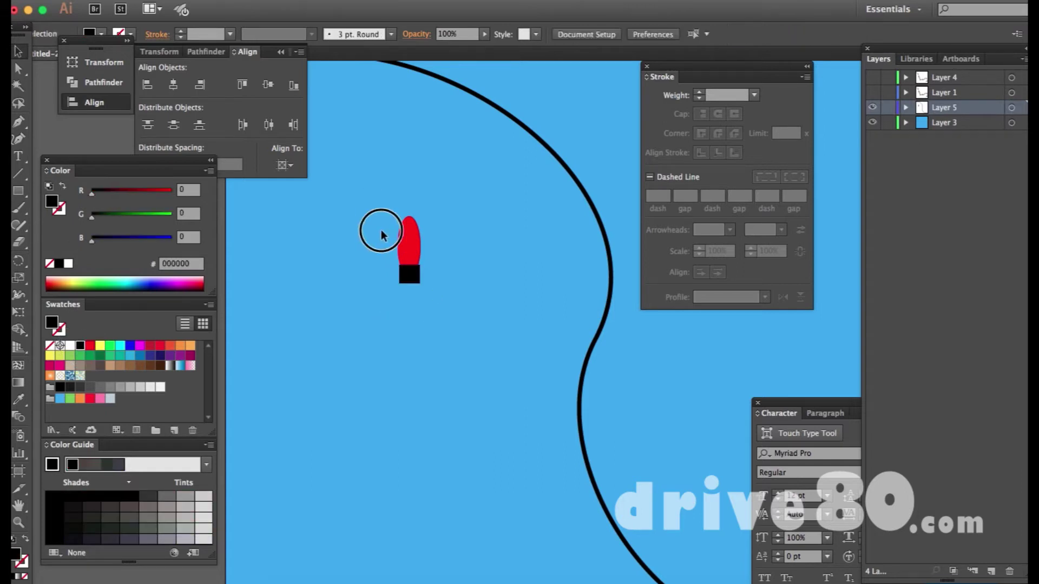
Step: Group the red ellipse and its black socket into one bulb
left_click_drag(366, 213, 475, 326)
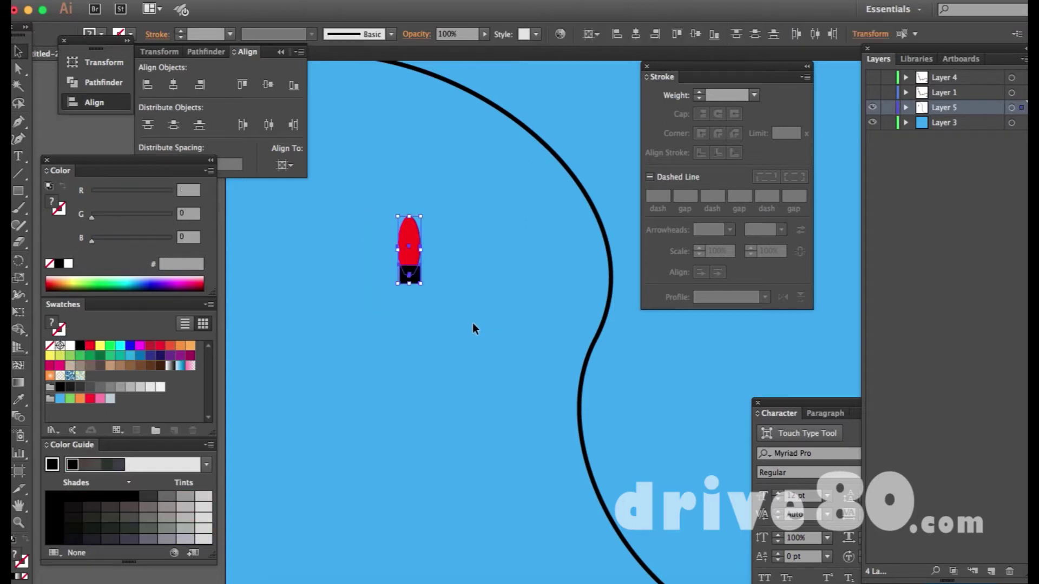
left_click(433, 226)
left_click_drag(409, 235, 438, 232)
key("super+z")
left_click_drag(345, 199, 466, 327)
key("super+g")
Step: Move the bulb onto the cord's upper curve and place three copies farther down along the cord
key("super+minus")
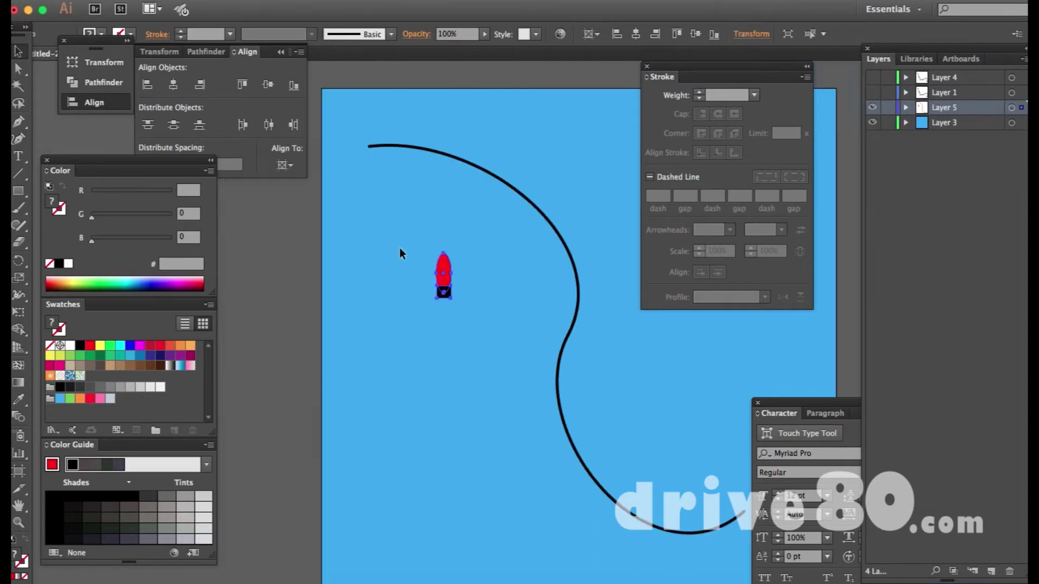
left_click(441, 209)
left_click_drag(442, 268, 478, 138)
left_click(393, 284)
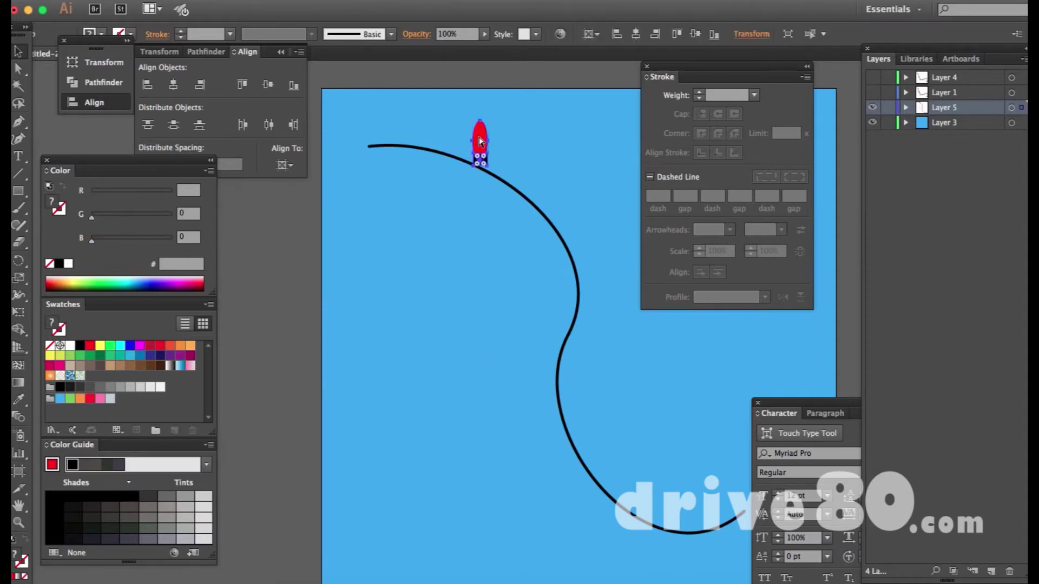
key("super+minus")
left_click_drag(526, 293, 427, 274)
left_click_drag(388, 169, 509, 455)
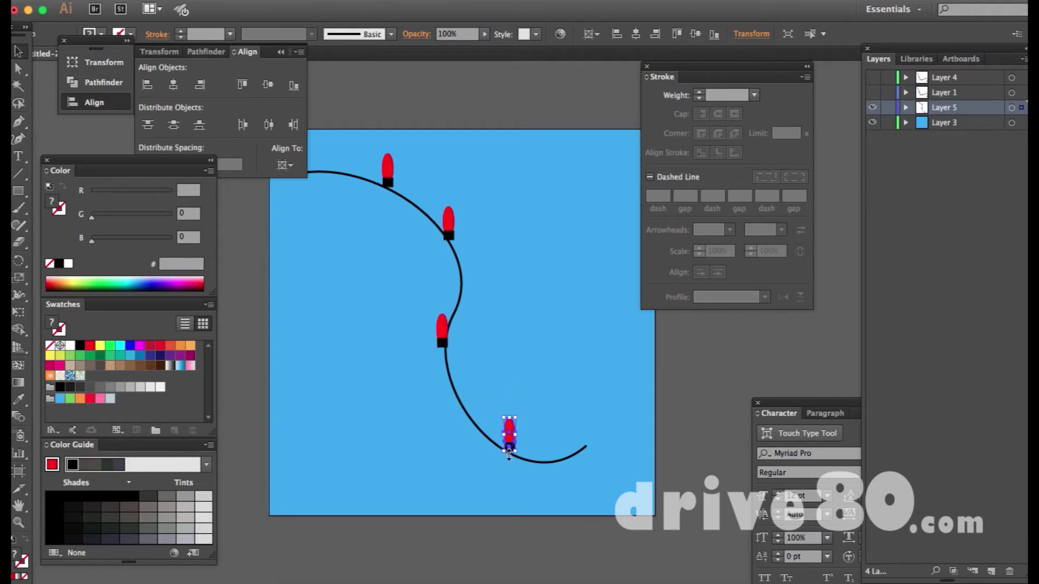
Step: Rotate the lowest bulb to lean up and to the right, with its socket seated on the cord
key("r")
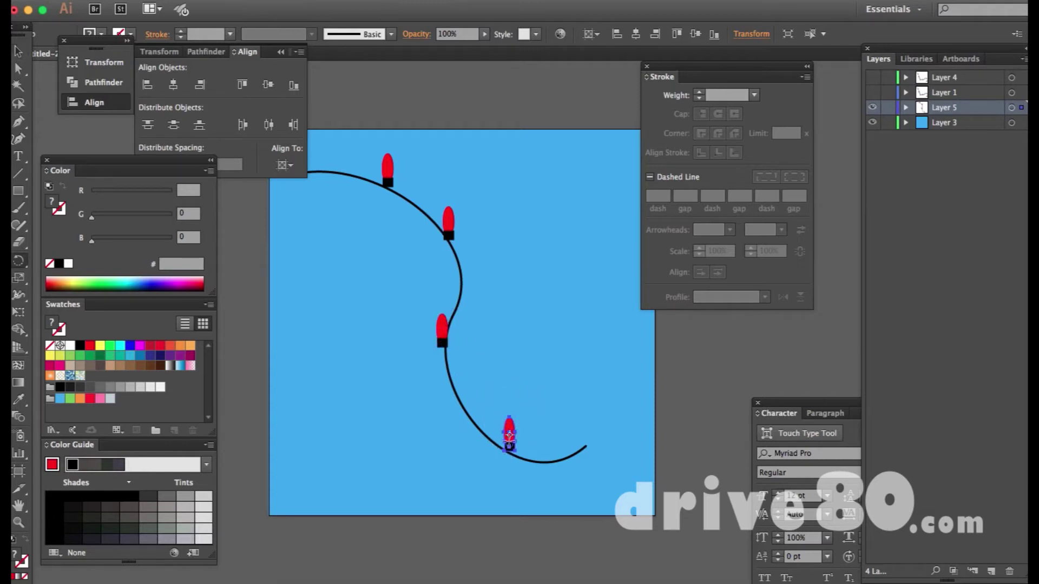
key("super+=")
key("super+=")
left_click_drag(510, 482, 507, 264)
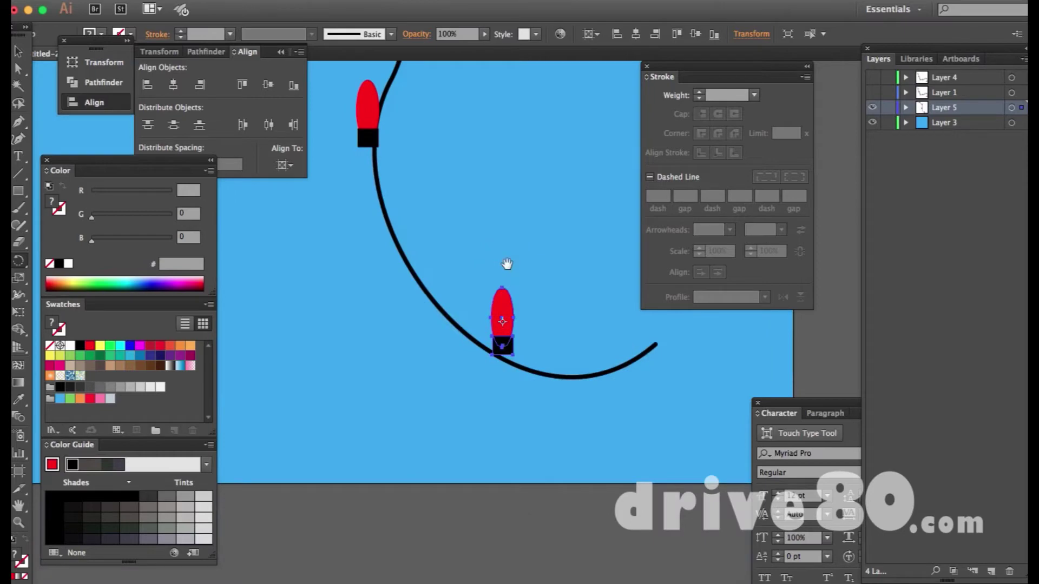
left_click(503, 349)
left_click_drag(501, 304, 527, 317)
left_click_drag(527, 317, 522, 323)
Step: Rotate the third bulb from the top to point left, with its socket on the cord
left_click_drag(462, 251, 532, 352)
left_click(445, 222)
key("r")
left_click_drag(432, 189, 393, 215)
key("v")
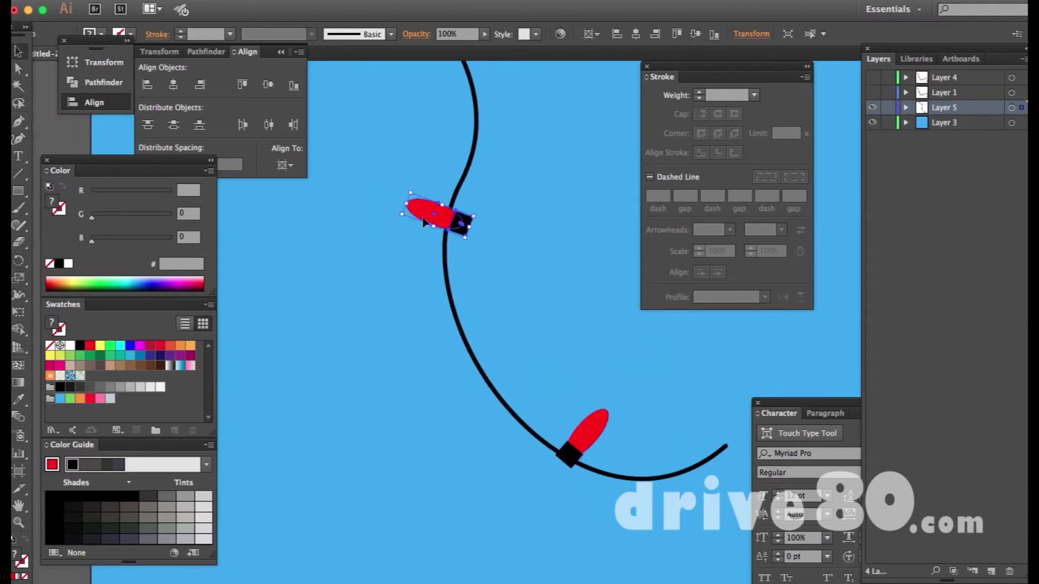
Step: Rotate the second bulb from the top to point outward up and to the right from the cord
left_click_drag(405, 158, 524, 370)
left_click(558, 211)
key("r")
left_click_drag(562, 197, 579, 198)
key("v")
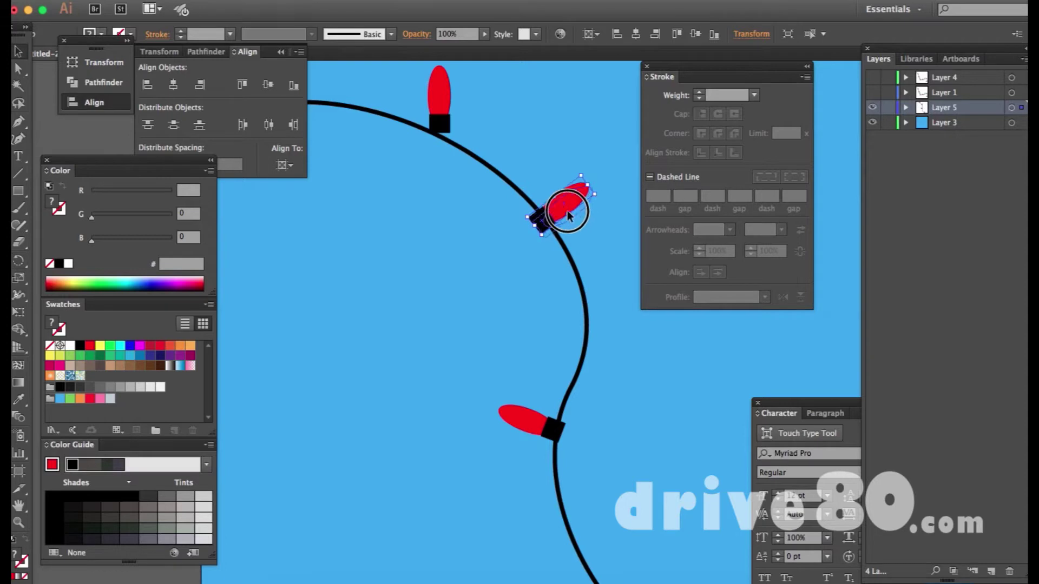
Step: Turn the topmost bulb to hang below the cord, angled down and to the left, and deselect it
key("super+minus")
left_click_drag(459, 174, 441, 209)
key("r")
key("v")
left_click(558, 173)
Step: Copy the left-pointing bulb up to the cord's right bend and rotate the copy to point right
scroll(493, 203, "right", 1)
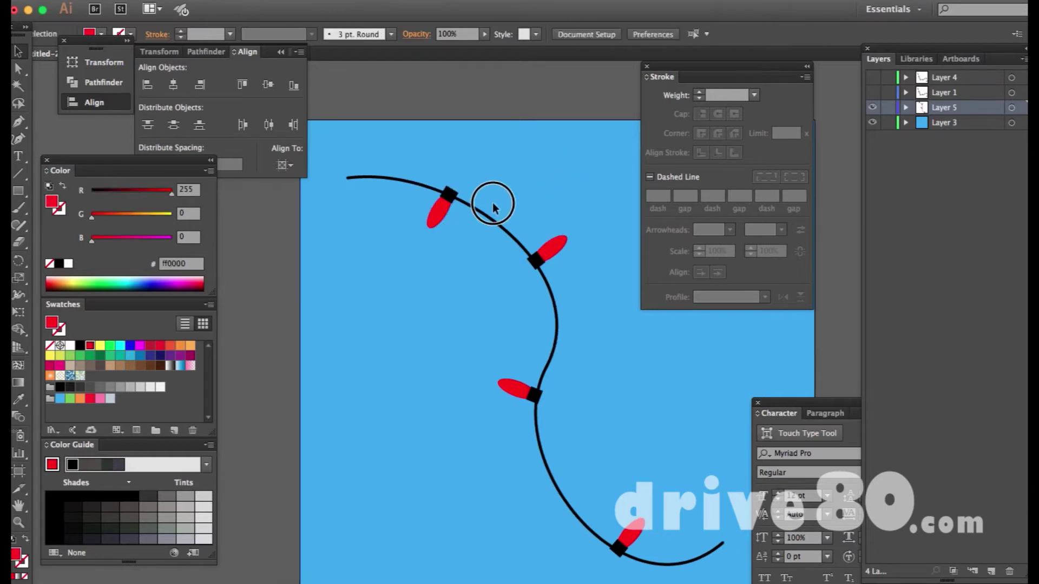
scroll(494, 208, "right", 3)
scroll(493, 208, "down", 1)
left_click_drag(460, 364, 478, 304)
key("r")
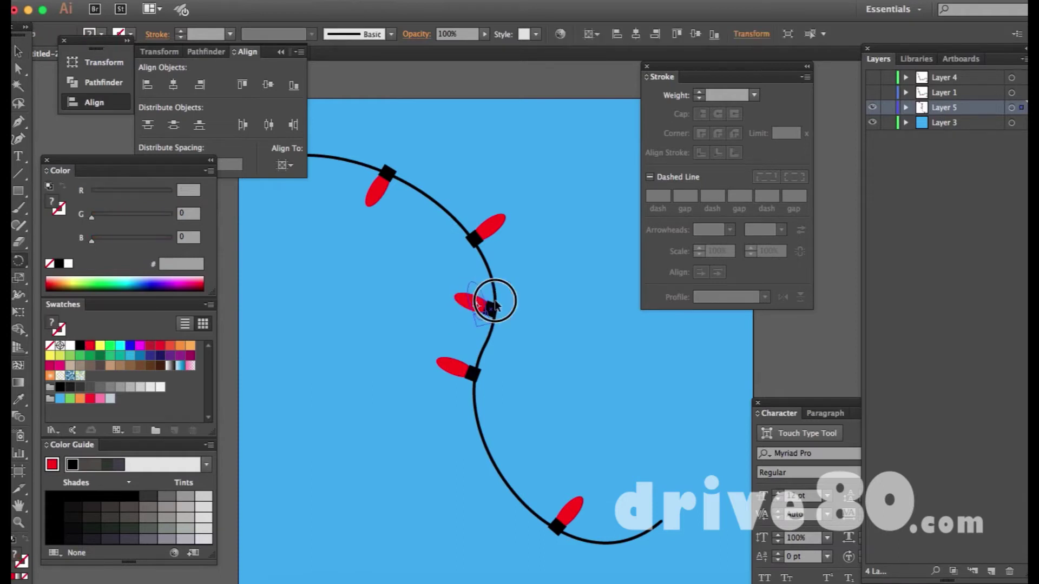
left_click_drag(464, 308, 504, 309)
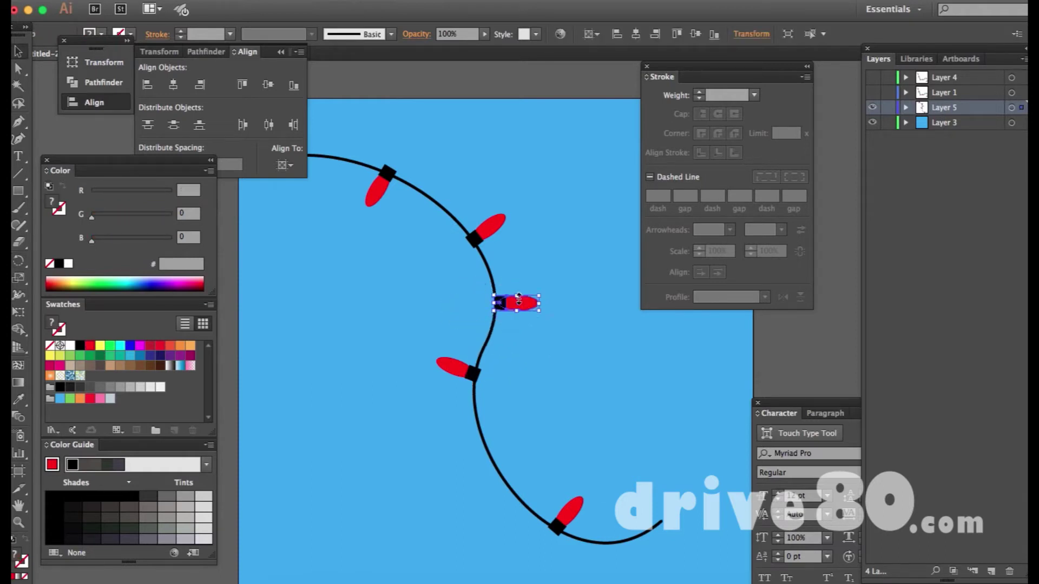
Step: Add two copies of the lowest bulb along the lower cord, one rotated to point right and the other left
left_click(568, 511)
mouse_move(568, 511)
left_mouse_down()
mouse_move(512, 476)
mouse_move(507, 459)
mouse_move(483, 495)
mouse_move(481, 432)
mouse_move(536, 426)
mouse_move(489, 432)
left_mouse_up()
key("r")
left_click(468, 478)
key("r")
key("v")
key("super+shift+a")
Step: Shift the second bulb up the cord and place a copy below it, rotated to point down and to the left
left_click_drag(463, 204, 464, 204)
left_click_drag(465, 203, 469, 265)
key("r")
key("v")
key("super+shift+a")
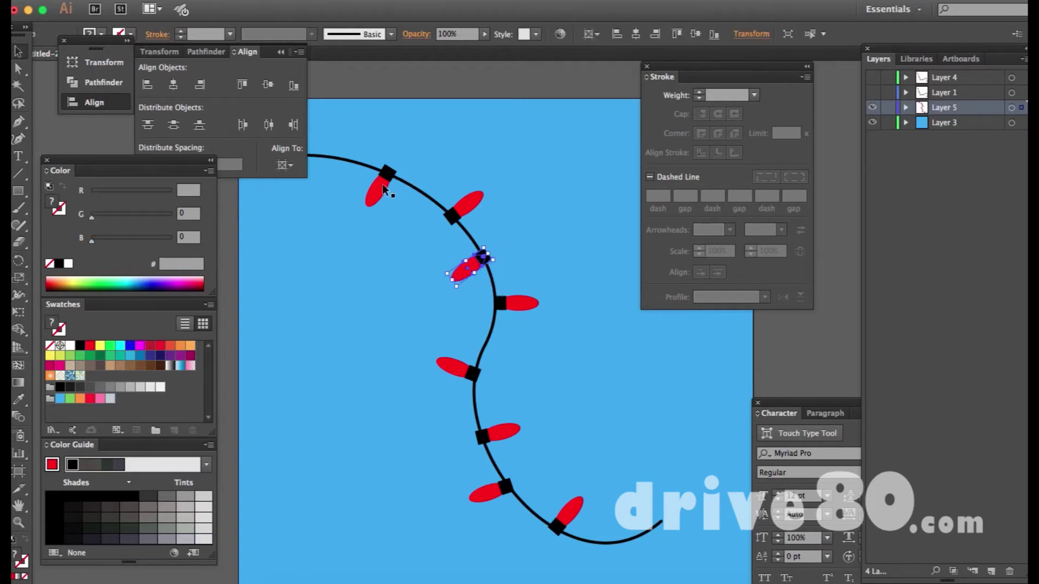
Step: Fill only the ellipses of the second and sixth bulbs from the top with orange
key("a")
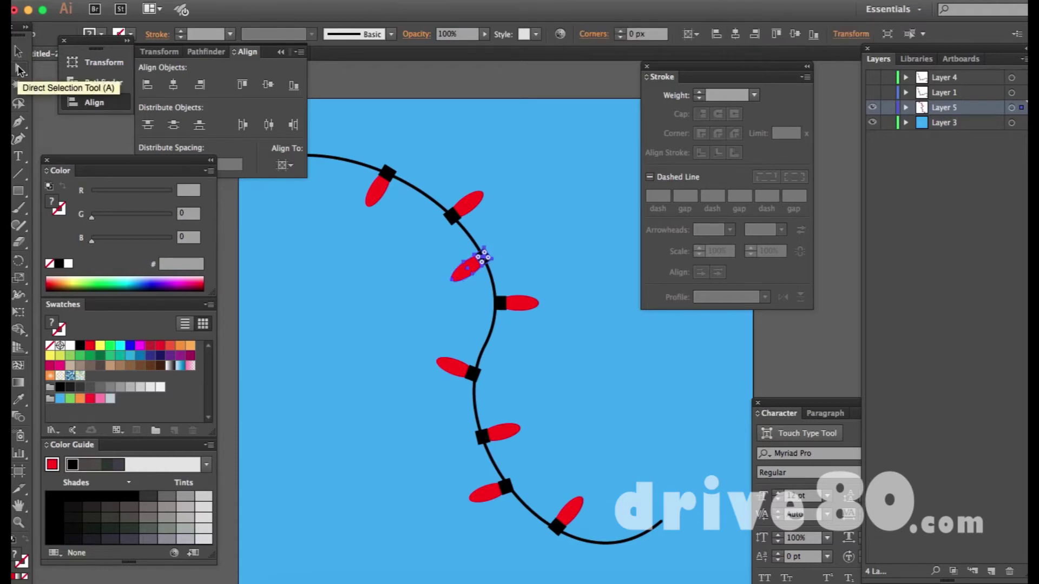
left_click(378, 200)
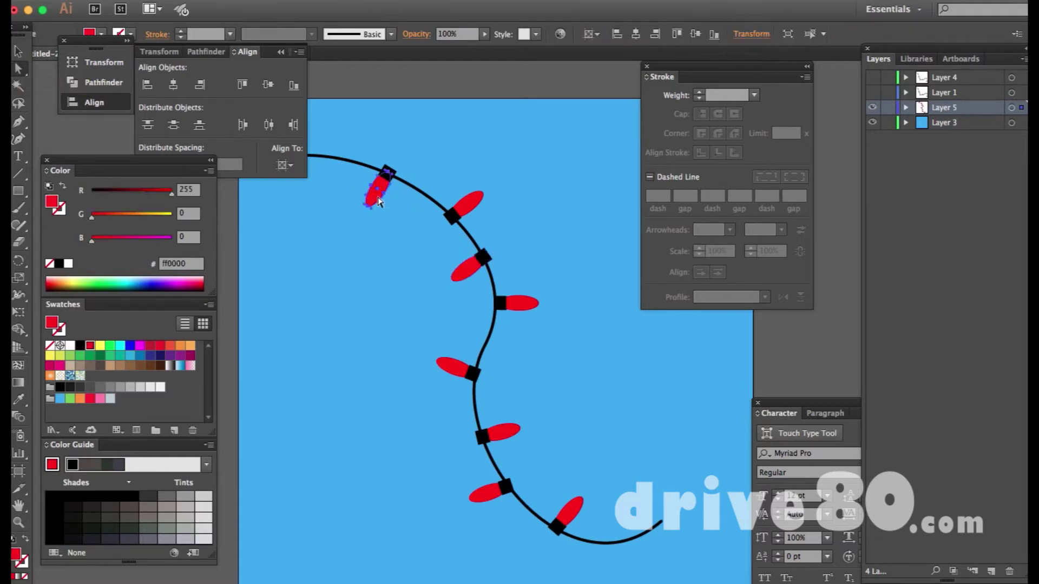
left_click(472, 207)
left_click(511, 432, "shift")
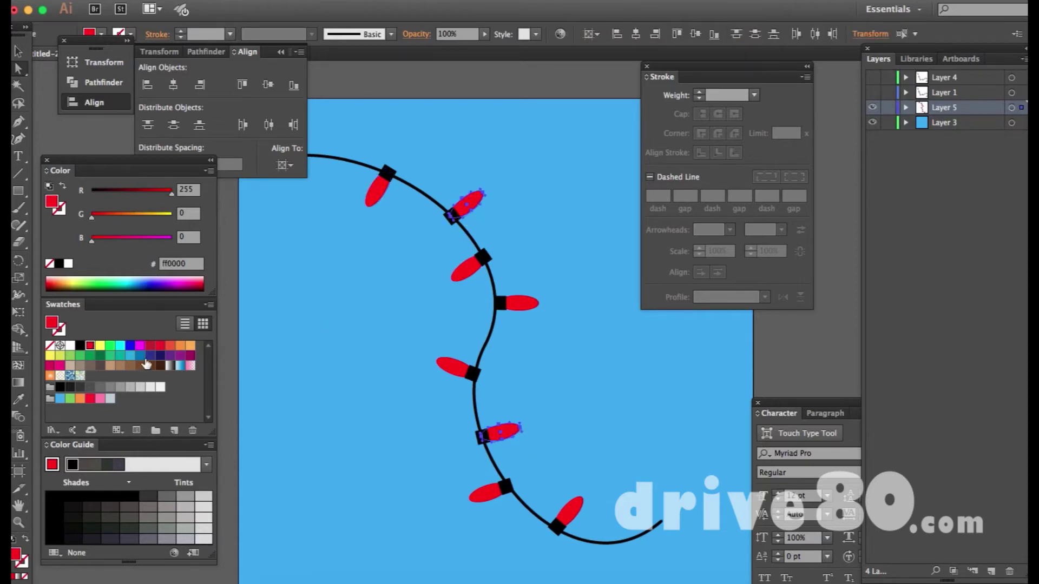
left_click(180, 345)
left_click(600, 339)
Step: Fill the third and lowest bulbs with light green 8cc63f and the fifth bulb with cyan 00ffff
left_click(456, 276)
left_click(562, 507, "shift")
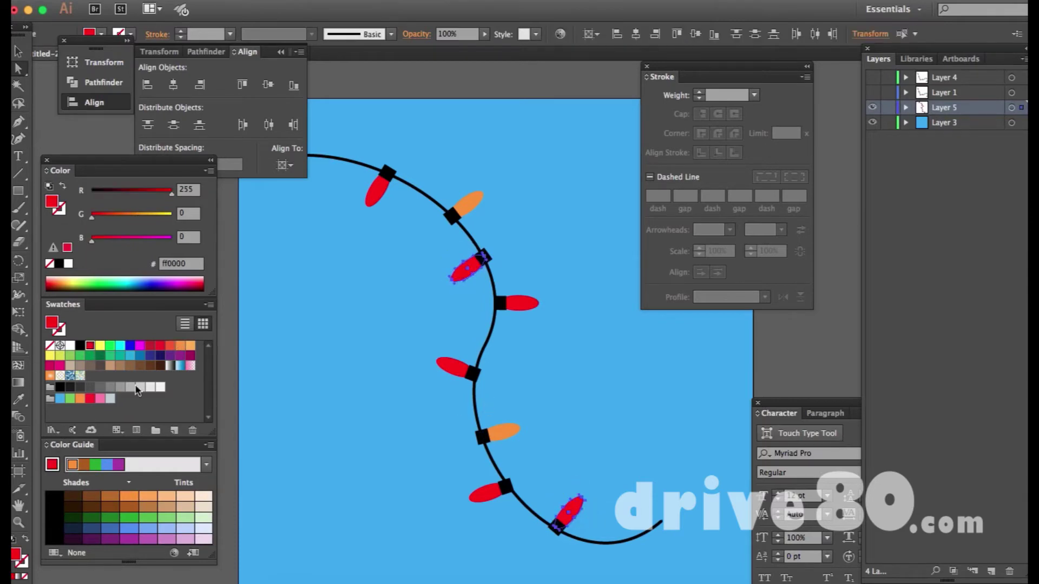
left_click(71, 356)
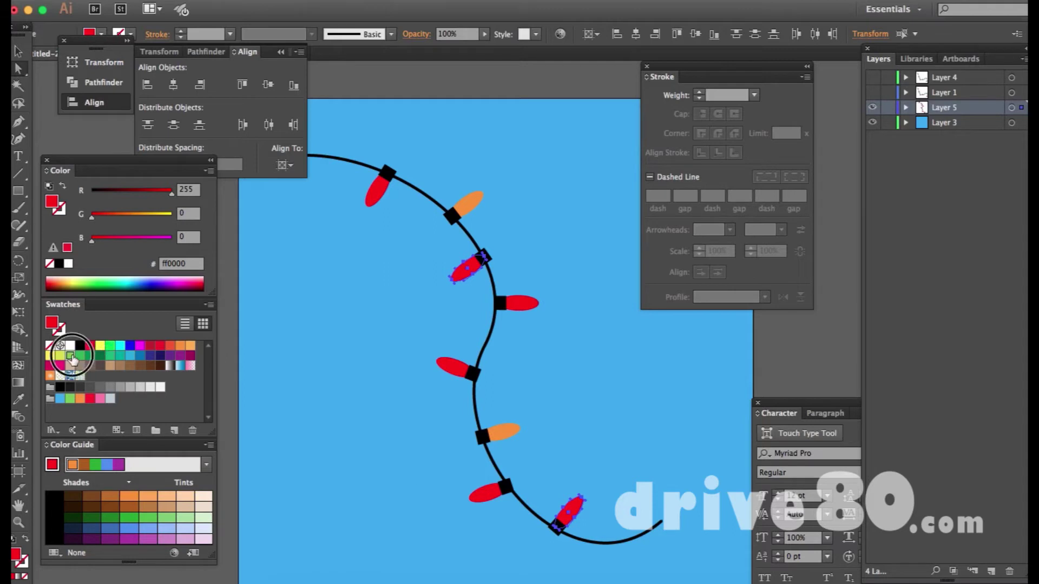
left_click(453, 371)
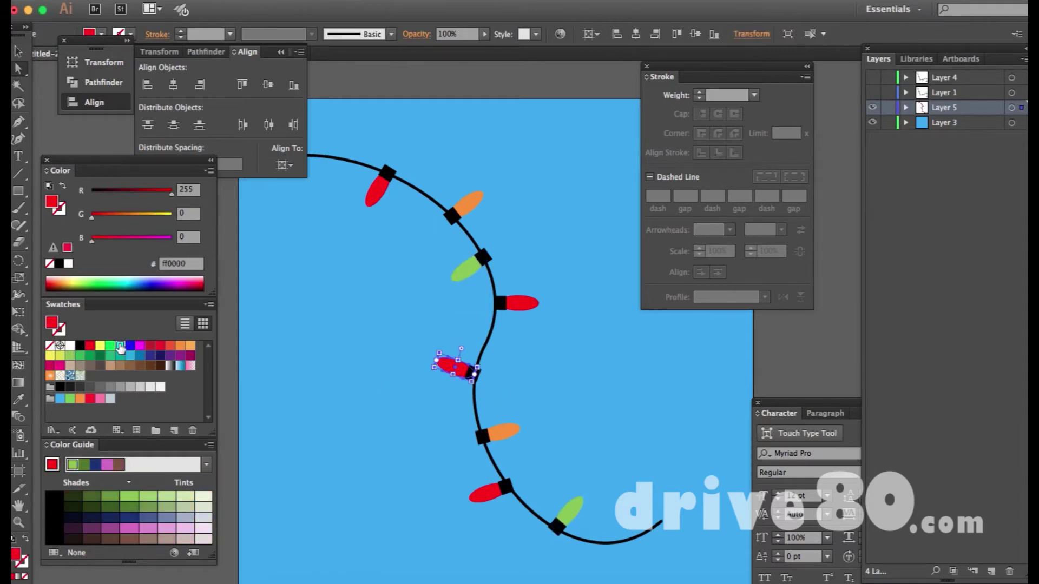
left_click(120, 347)
left_click(454, 358)
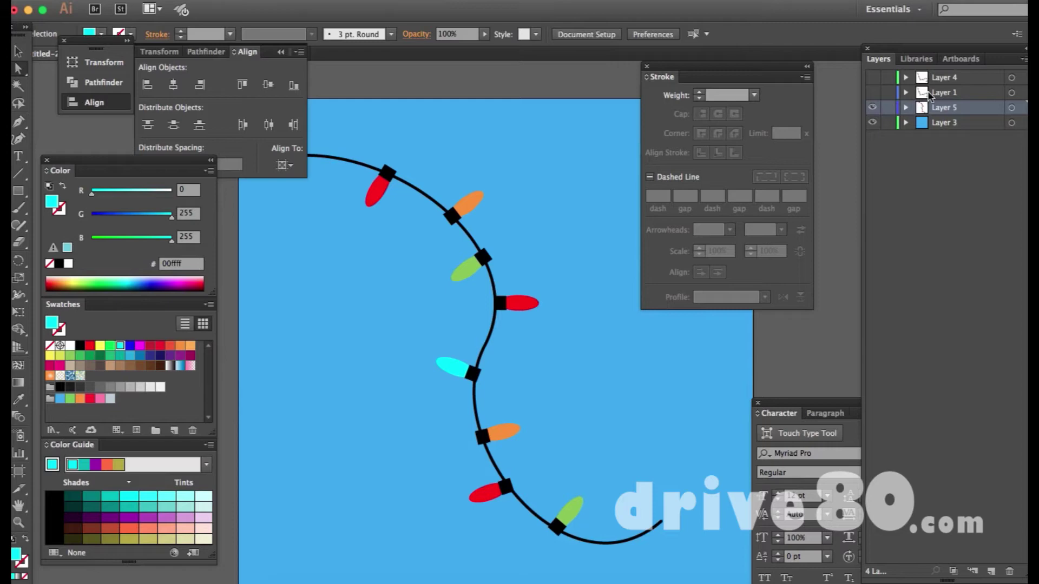
Step: Draw a white, slightly upright ellipse without stroke over the topmost red bulb, large enough to surround it as a glow
left_click(991, 572)
key("super+z")
key("l")
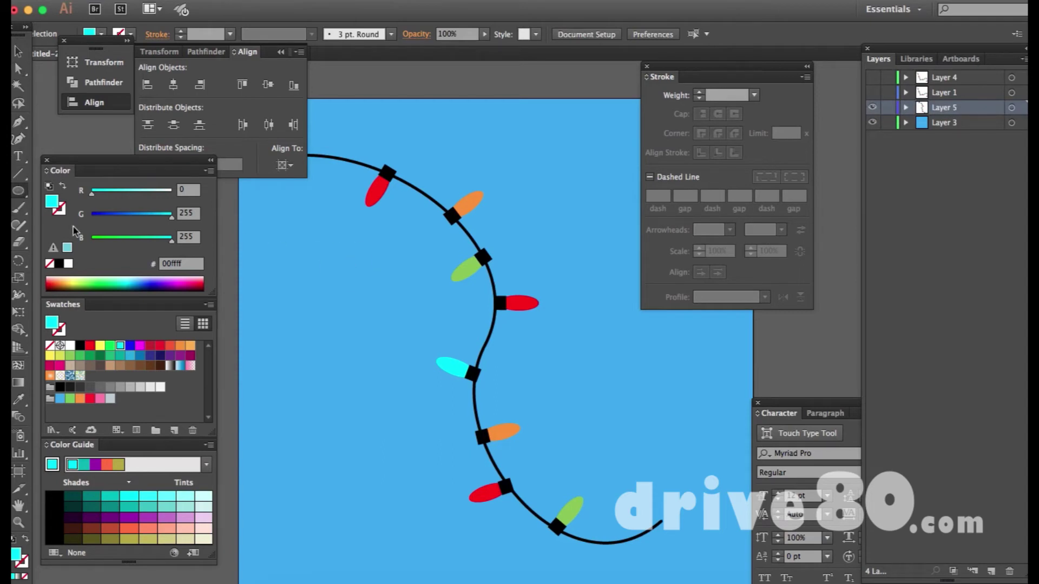
left_click(67, 263)
left_click_drag(363, 178, 393, 215)
key("v")
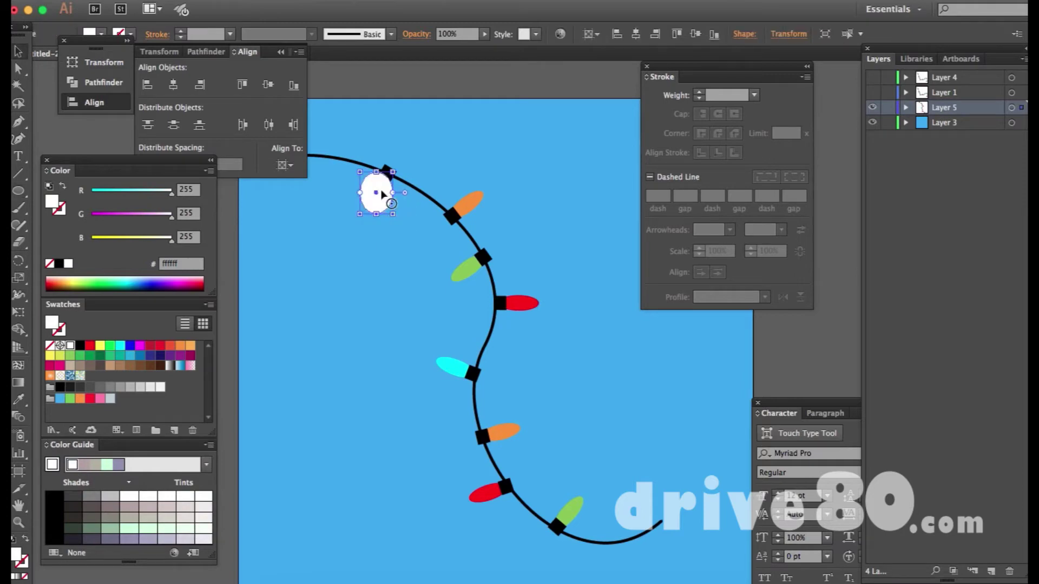
Step: Send the white ellipse to the back, behind the topmost bulb, and deselect it
right_click(382, 200)
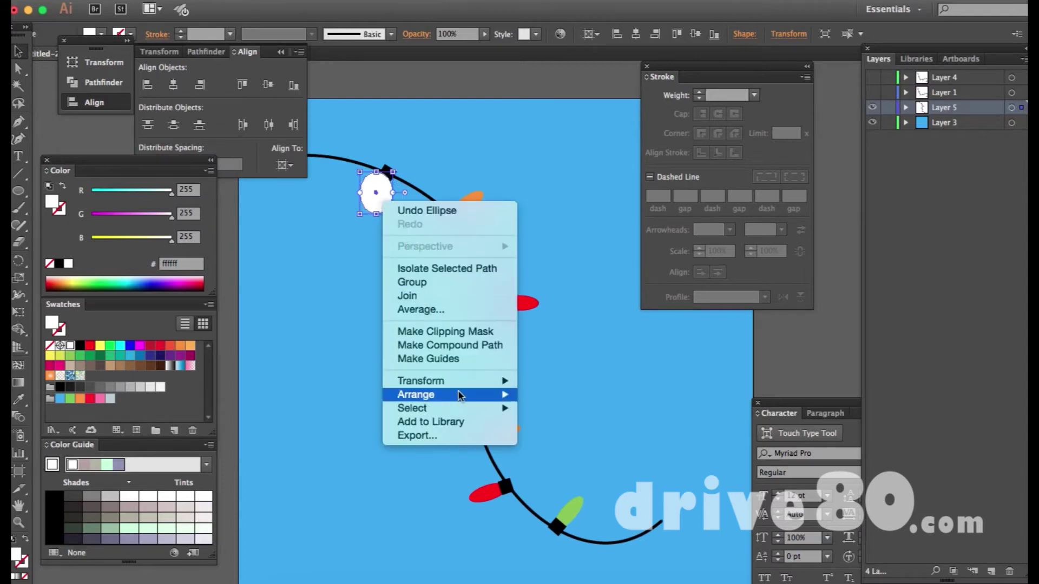
mouse_move(462, 395)
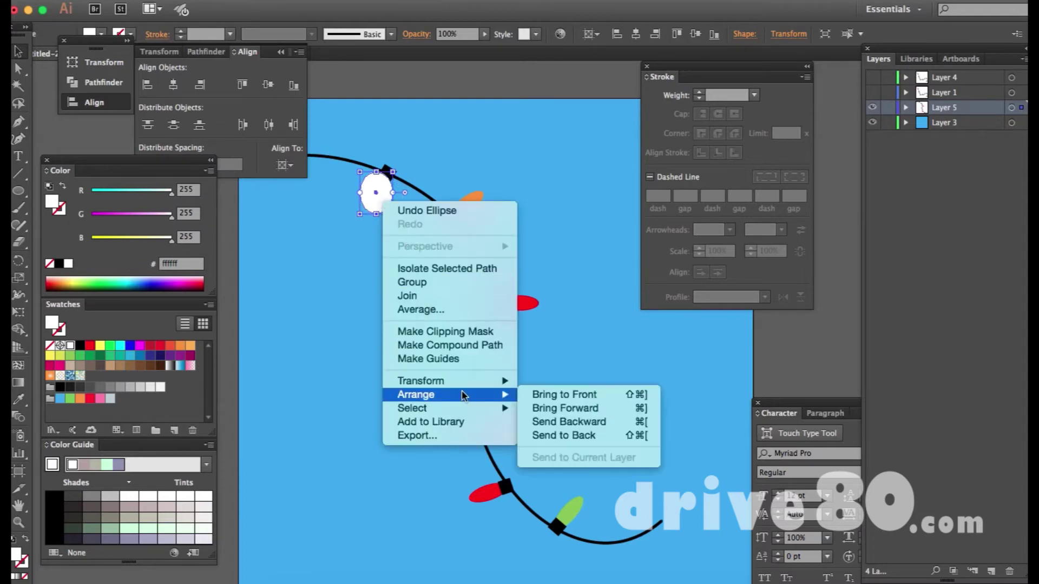
left_click(579, 437)
left_click(488, 172)
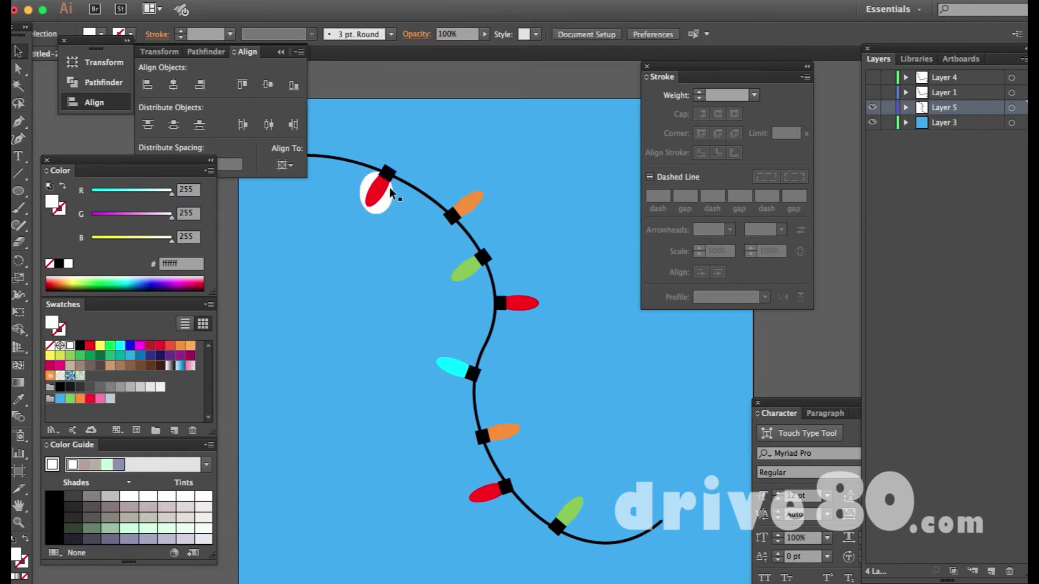
left_click(387, 205)
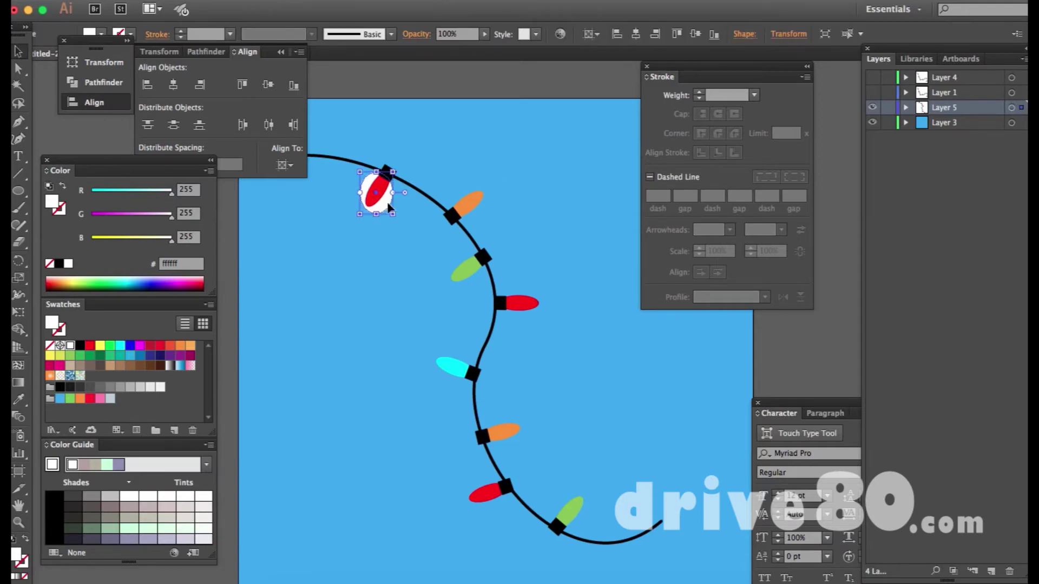
right_click(387, 205)
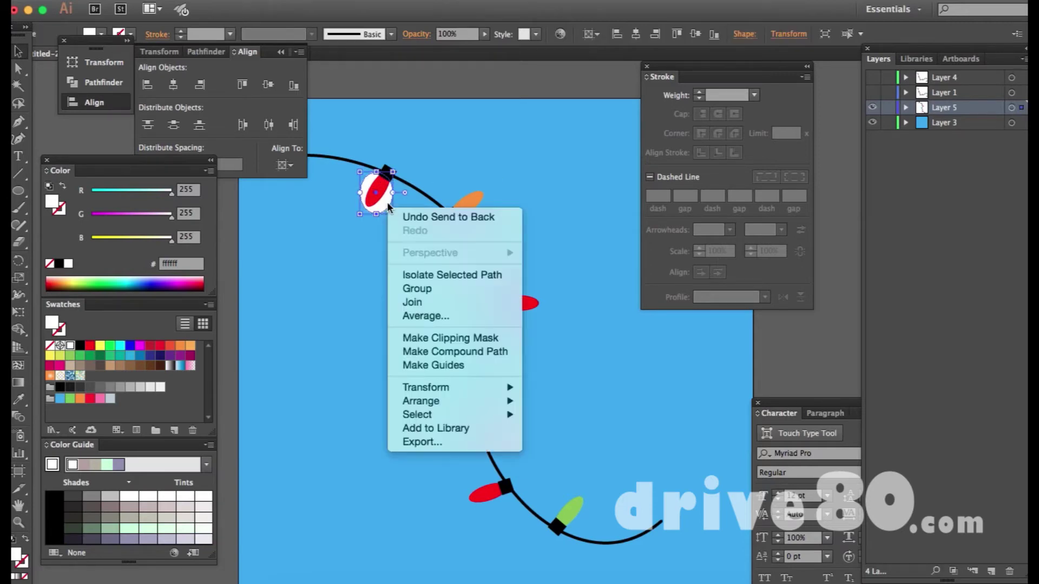
left_click(388, 203)
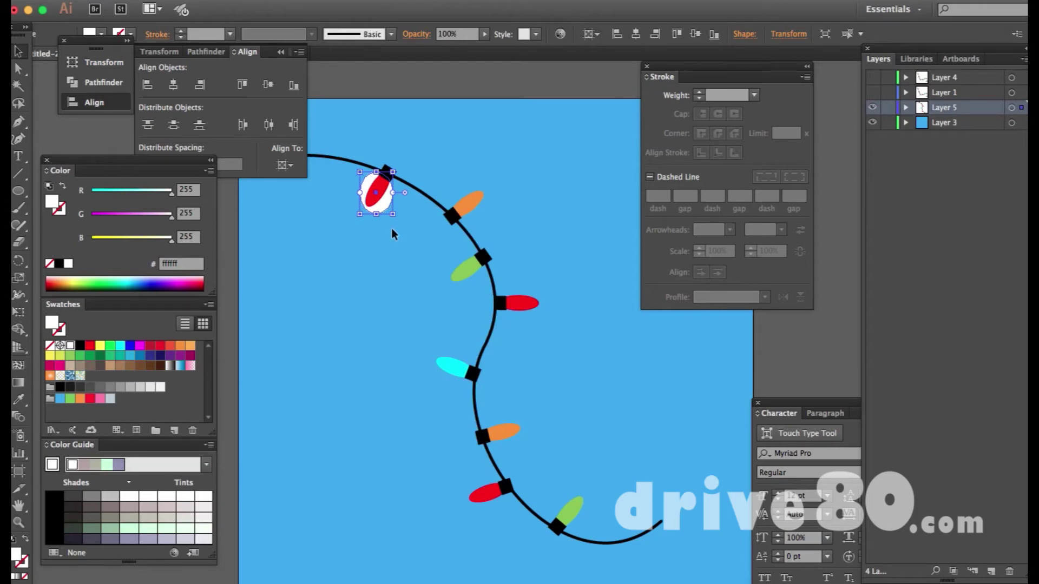
key("super+z")
key("super")
key("super+shift+z")
key("super+shift+z")
Step: Lock Layer 3, which holds the blue background
left_click(943, 124)
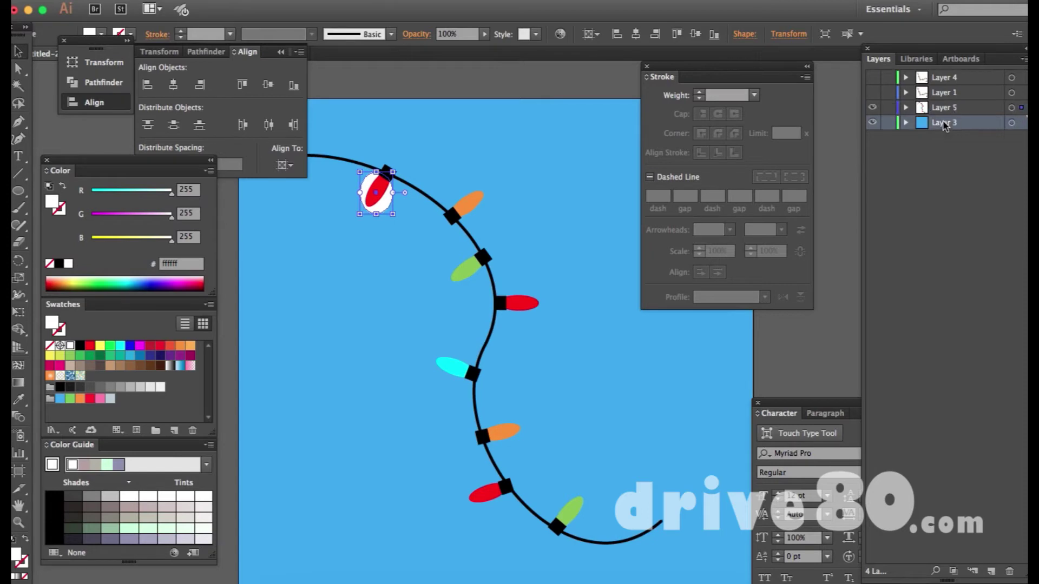
left_click(888, 123)
Step: Set the opacity of the white glow ellipse behind the topmost red bulb to 40% and deselect it
left_click(379, 213)
double_click(445, 34)
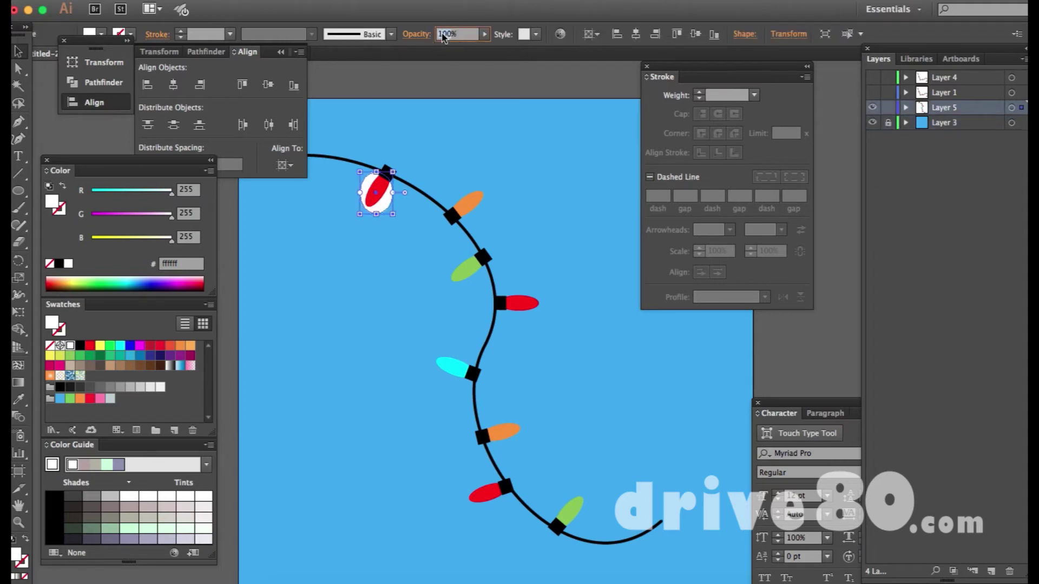
type("340")
key("Return")
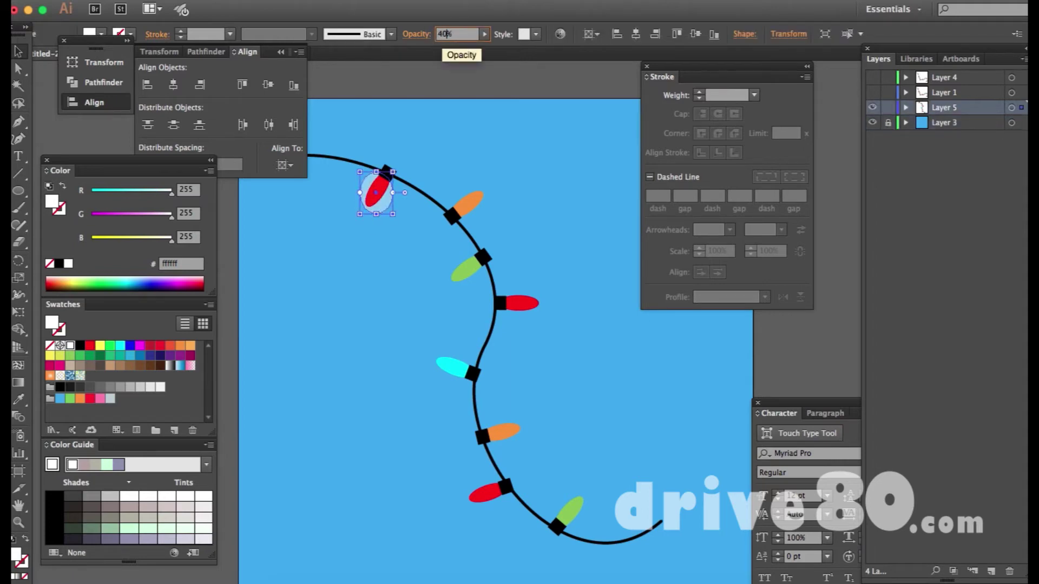
left_click(440, 156)
Step: Rotate the glow ellipse behind the topmost red bulb to follow the bulb's tilt
left_click(380, 198)
left_click(380, 200)
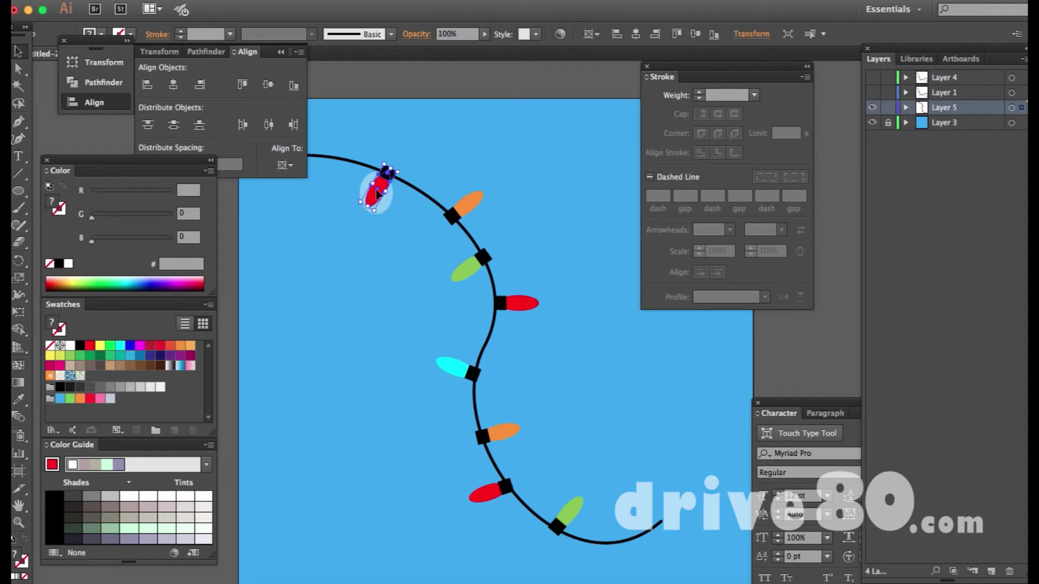
left_click(388, 207)
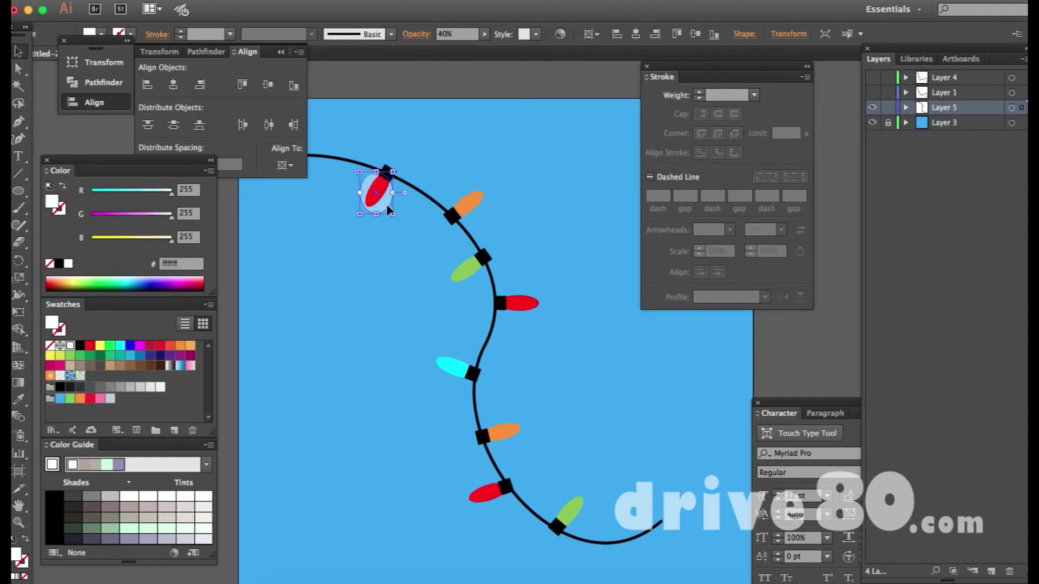
key("r")
left_click_drag(380, 180, 385, 189)
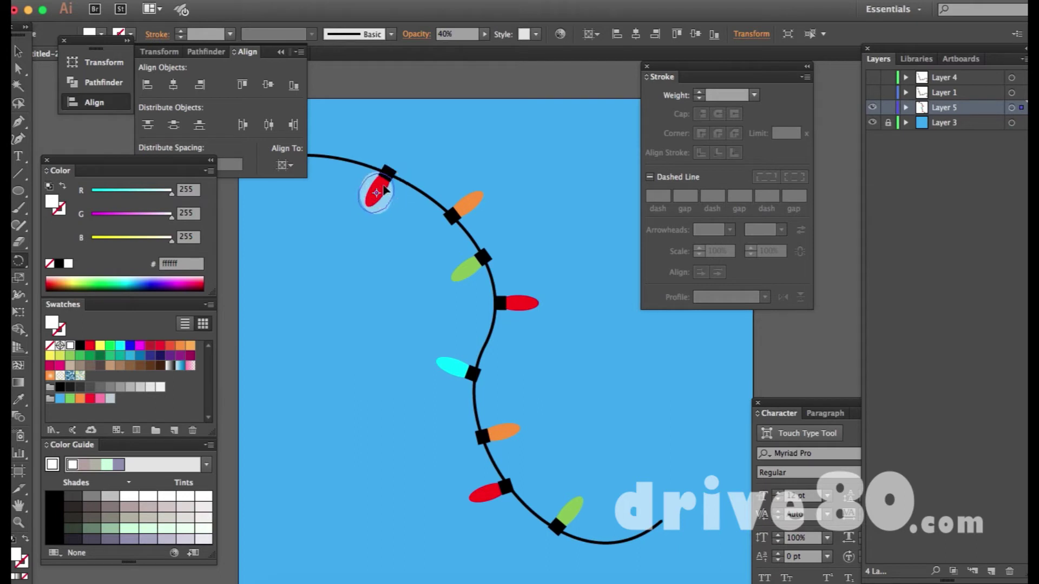
key("v")
left_click(404, 224)
Step: Place a copy of the glow behind the lowest green bulb and rotate it to match that bulb's angle
left_click_drag(427, 252, 390, 218)
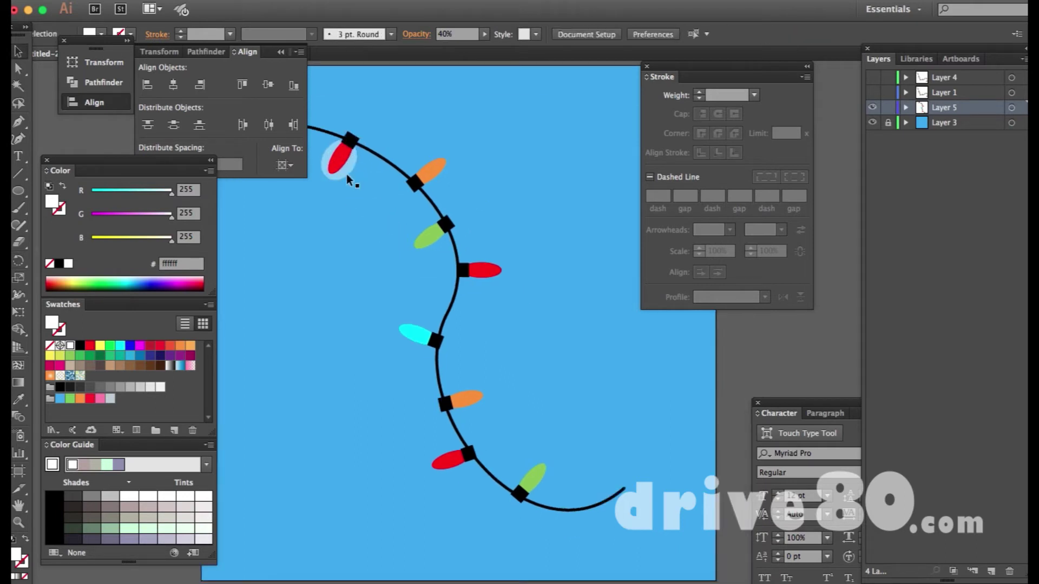
left_click_drag(348, 169, 532, 484)
key("r")
key("v")
left_click(539, 472)
Step: Place copies of the glow behind the lower orange bulb and the third bulb, rotated to match their angles
left_click_drag(520, 476, 464, 412)
key("r")
key("v")
left_click(468, 415)
left_click(528, 390)
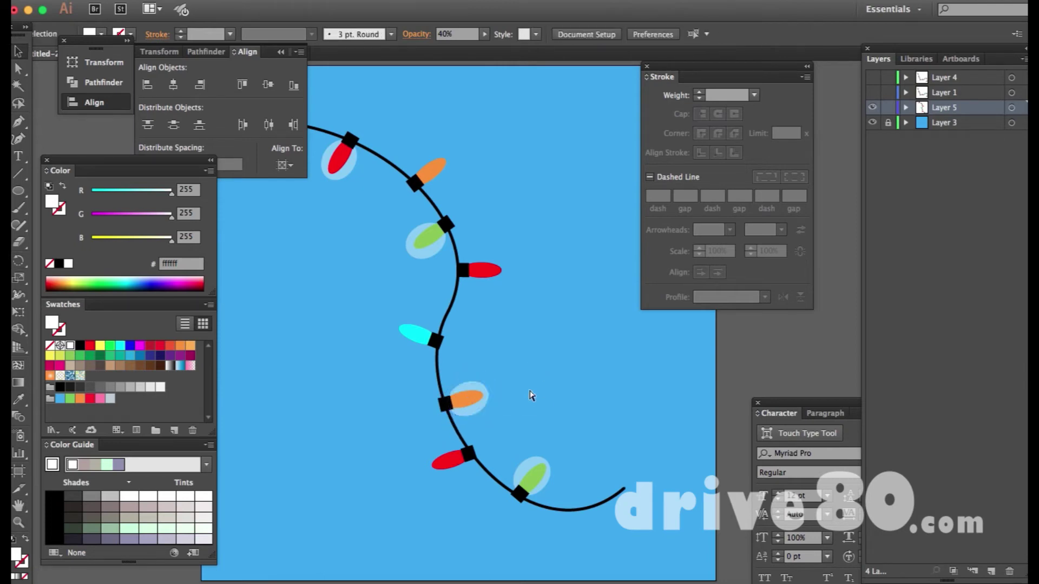
Step: Create a new layer above Layer 5, copy all of Layer 5's artwork onto it, and hide Layer 5
key("super+minus")
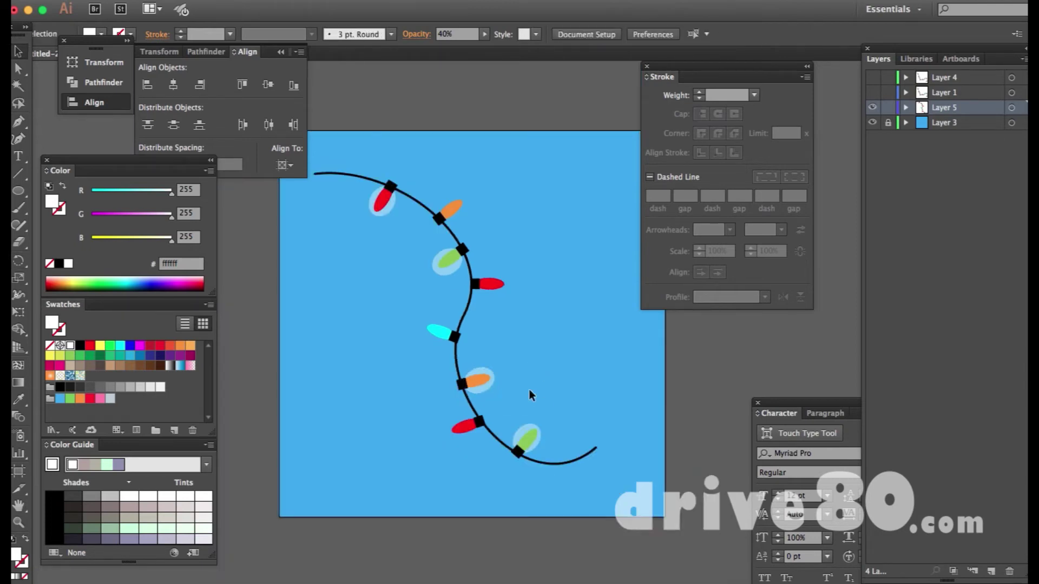
left_click(449, 273)
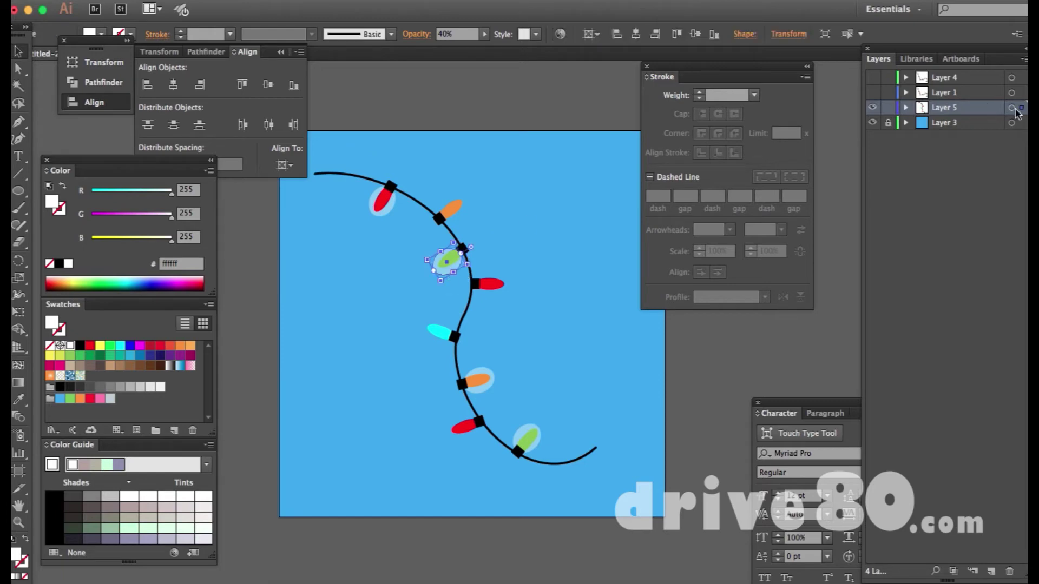
left_click(991, 571)
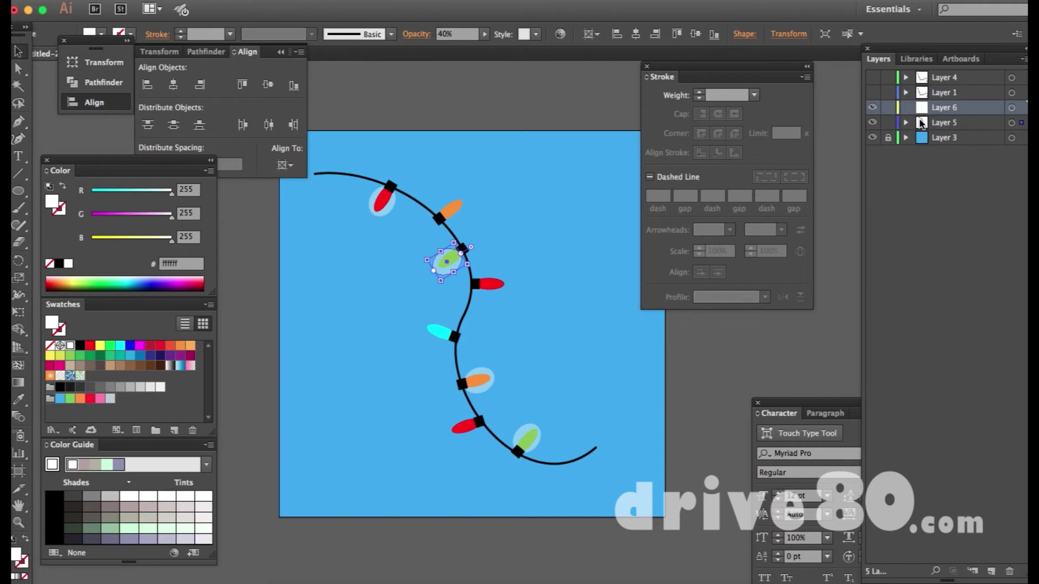
key("super+shift+a")
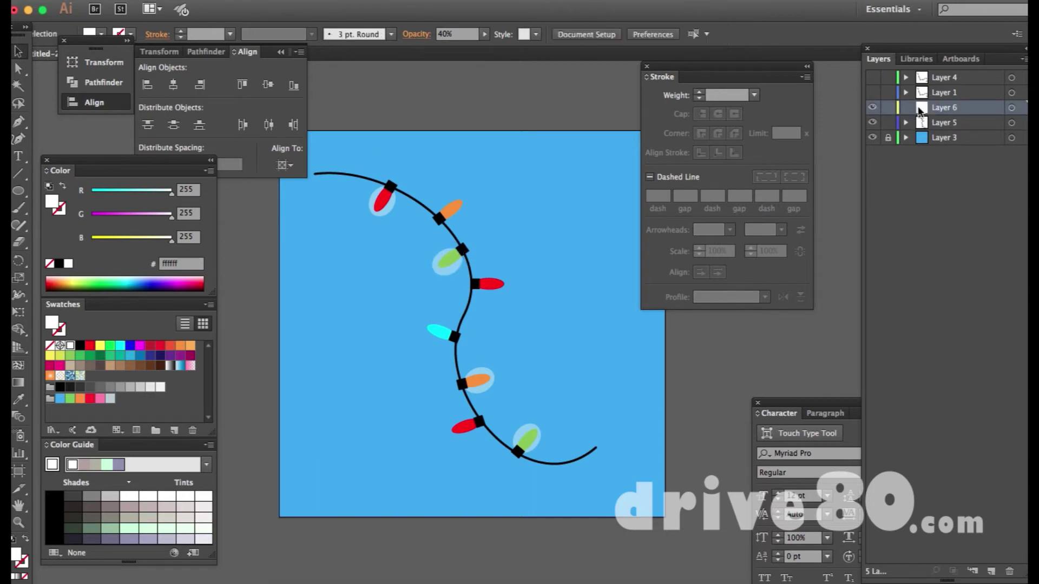
left_click(921, 124, "alt")
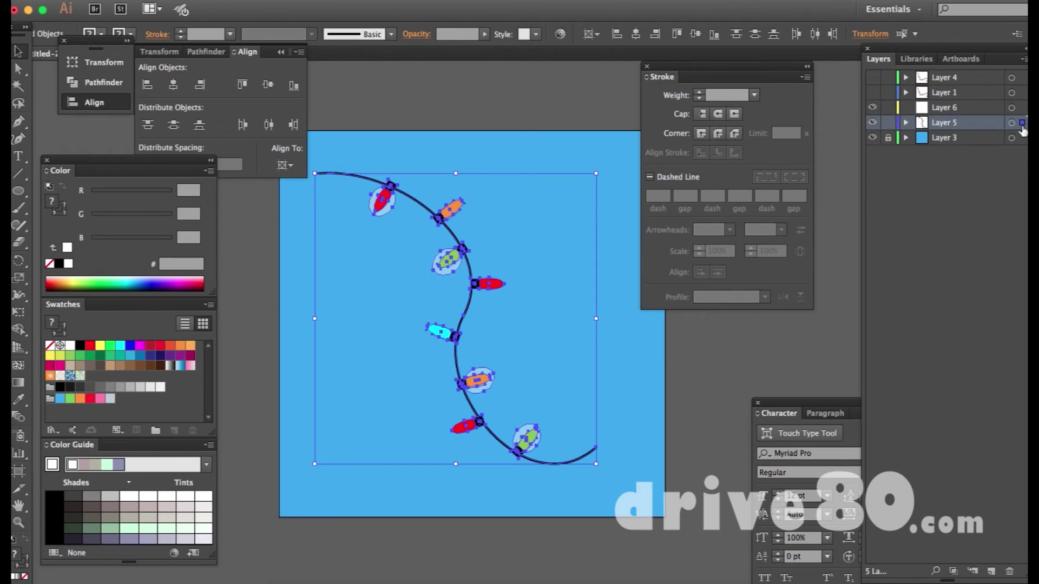
left_click_drag(1021, 123, 1021, 109)
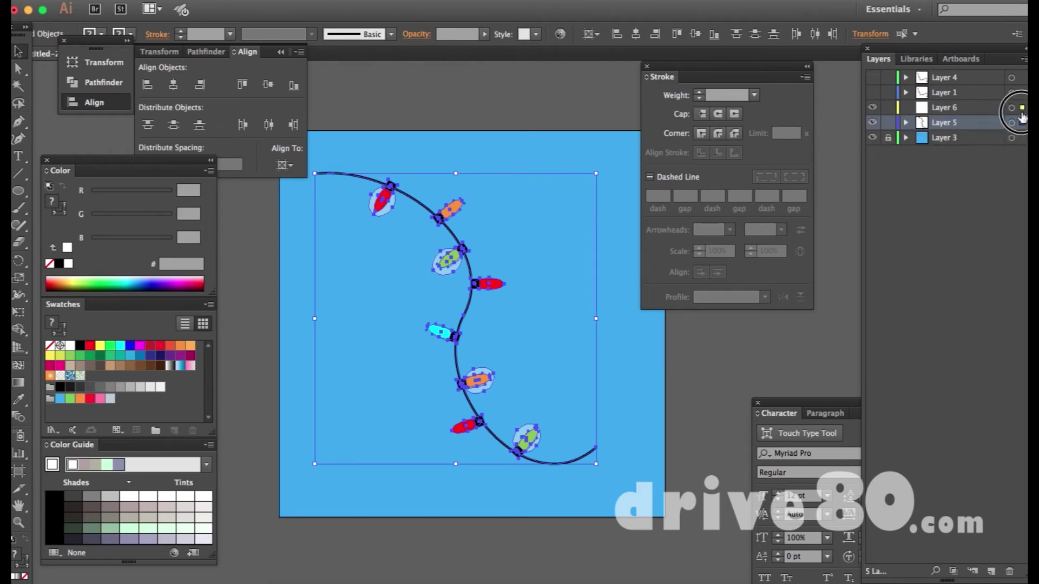
left_click(872, 122)
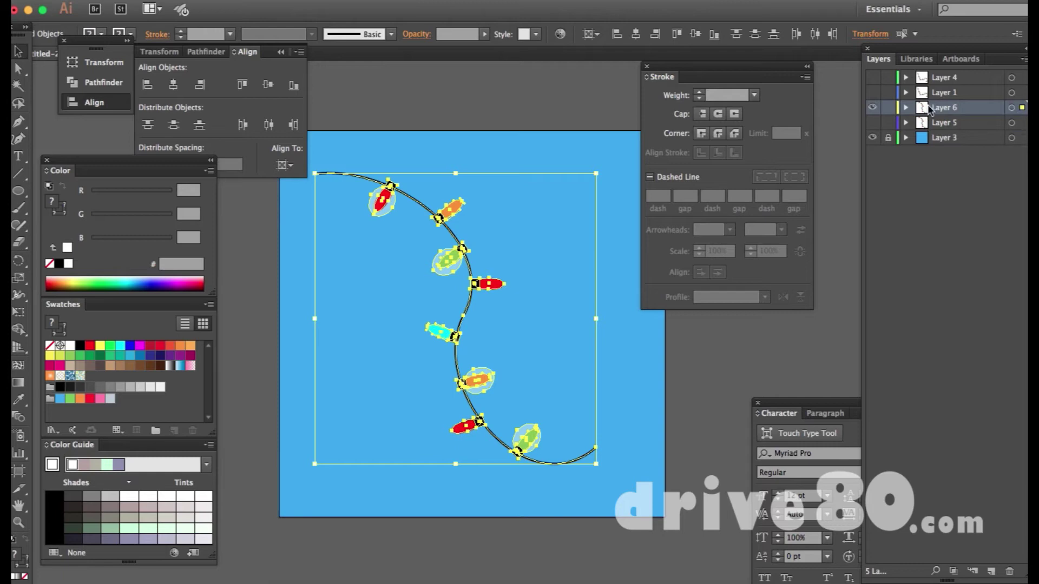
left_click(547, 141)
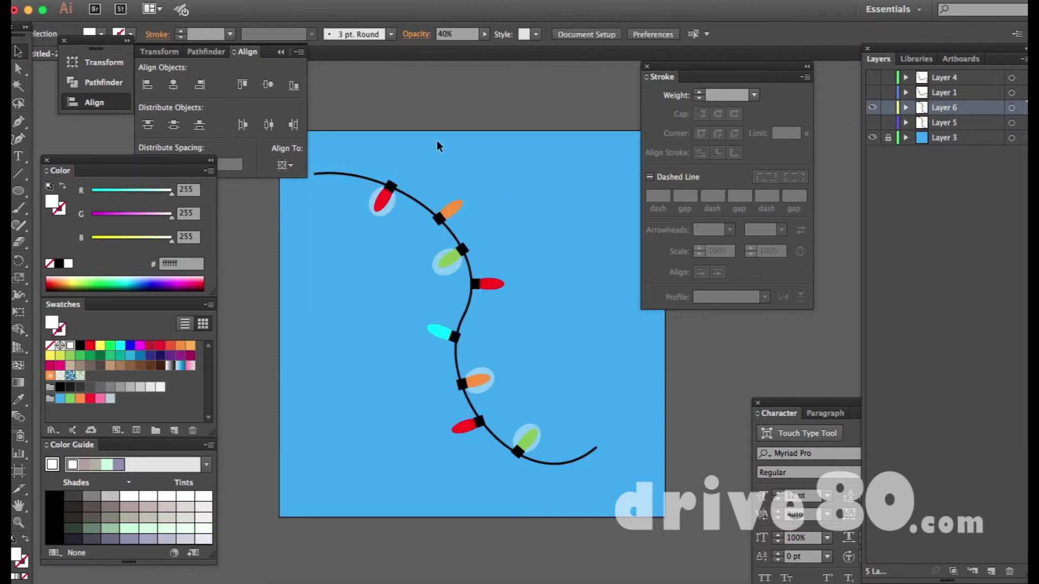
Step: On Layer 6, move the four glows onto the unlit second, fourth, fifth and seventh bulbs
left_click_drag(385, 208, 462, 219)
key("super+z")
left_click(396, 218)
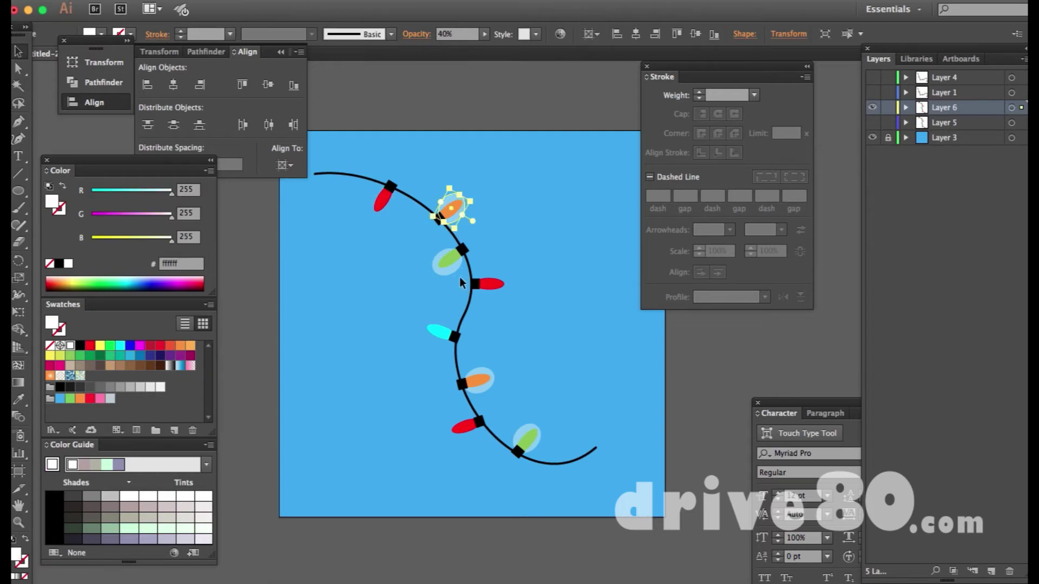
left_click_drag(452, 272, 494, 290)
left_click_drag(481, 369, 440, 315)
left_click_drag(523, 431, 461, 421)
Step: Rotate the glows on the seventh red bulb and the cyan bulb to match their bulbs' tilt
key("r")
left_click(473, 420)
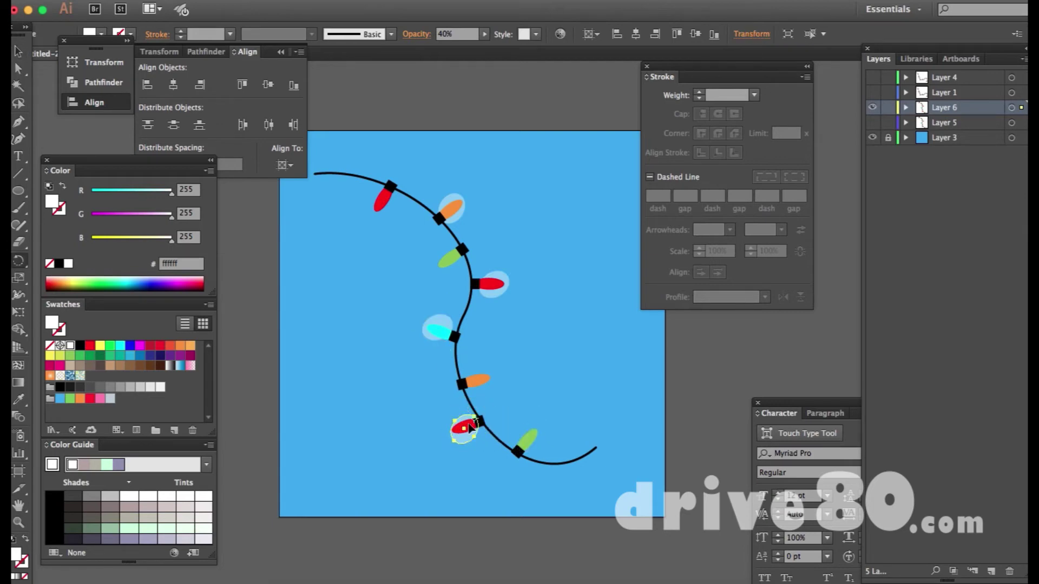
left_click_drag(455, 430, 447, 426)
key("v")
left_click(439, 322)
key("r")
left_click_drag(422, 322, 423, 317)
key("v")
left_click(544, 203)
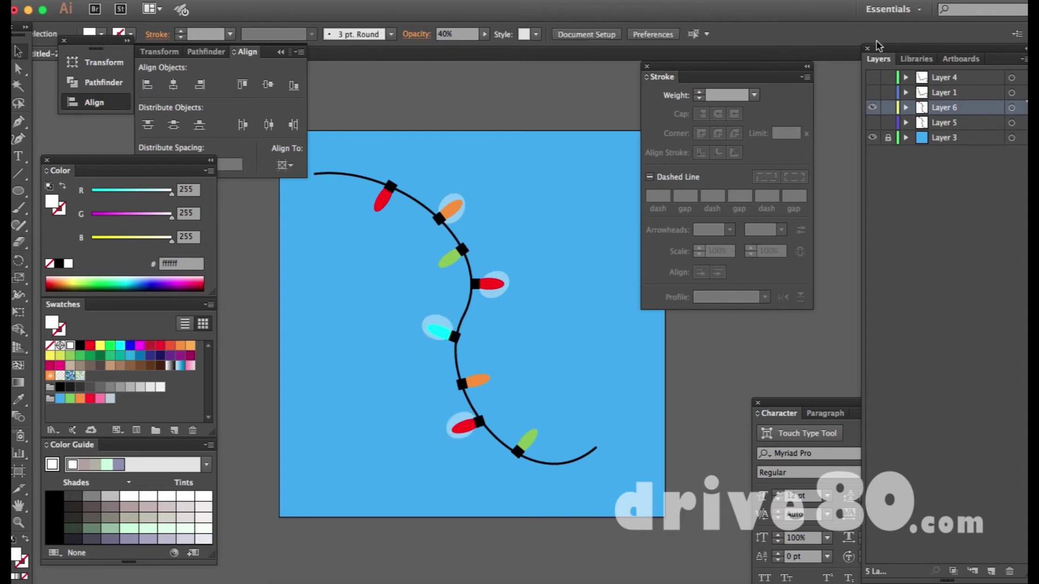
Step: Alternate the visibility of Layer 6 and Layer 5 to compare the two glow patterns as a blinking effect
left_click(871, 107)
left_click(872, 108)
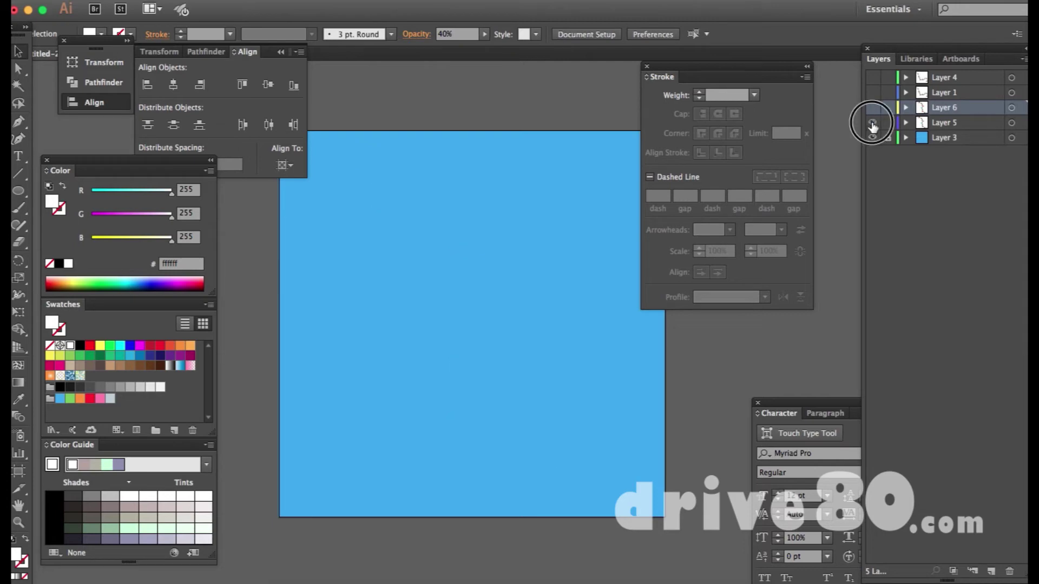
left_click(872, 108)
left_click(873, 109)
left_click(872, 108)
left_click(872, 108)
left_click(872, 123)
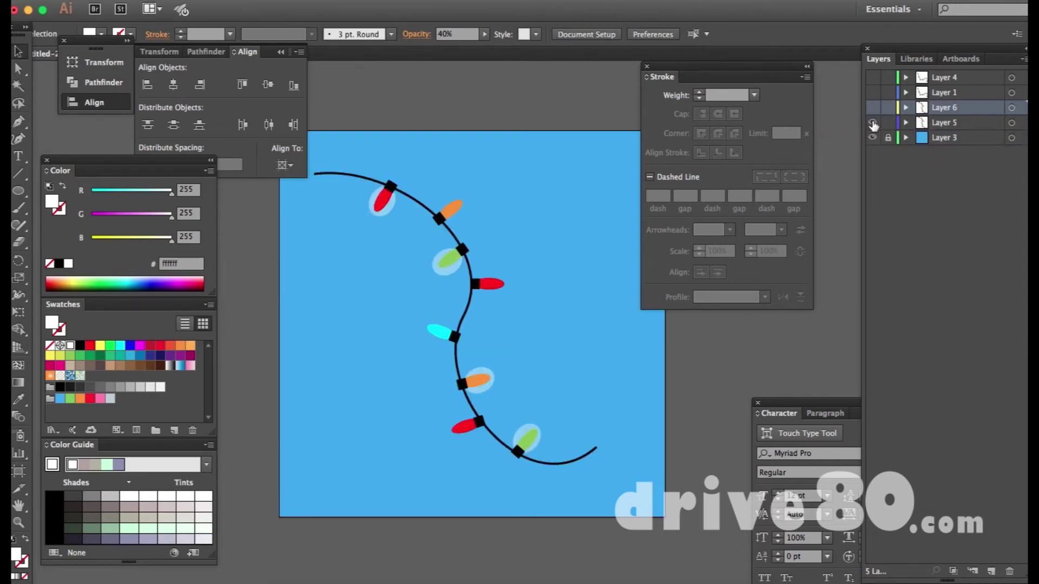
left_click(873, 123)
left_click(872, 107)
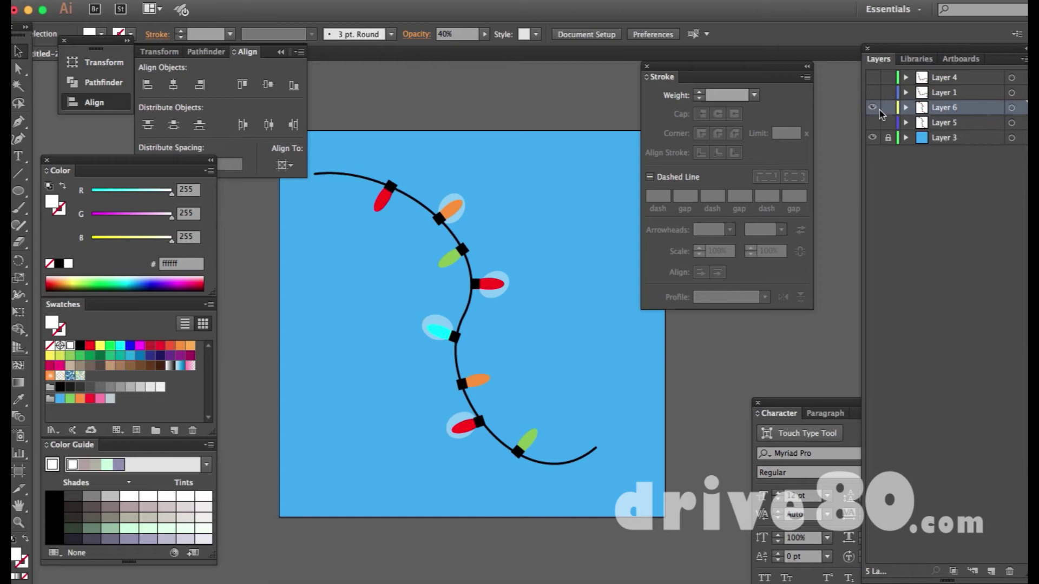
left_click(503, 275)
left_click(544, 255)
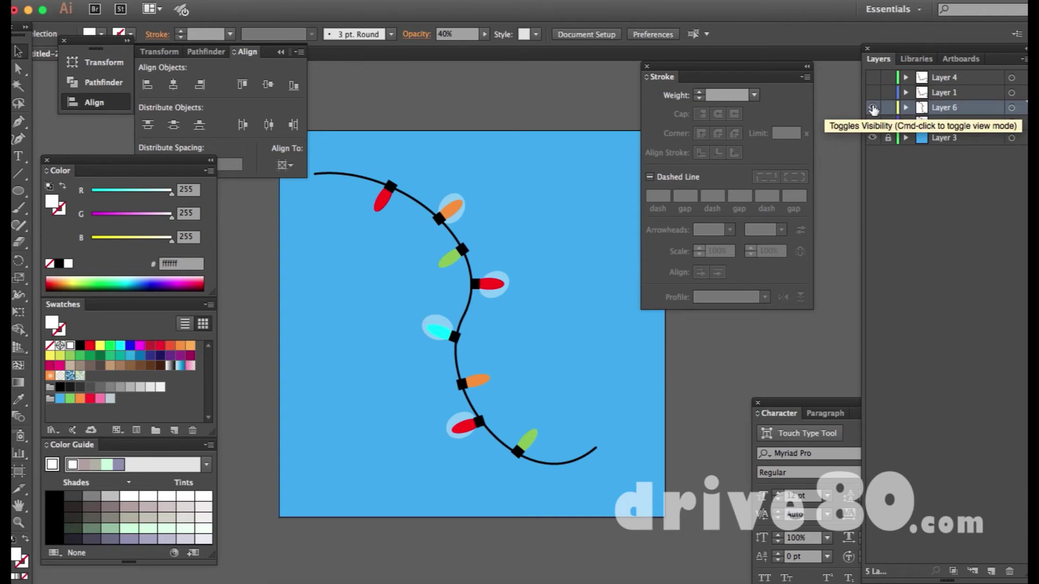
Step: Delete Layer 5 and Layer 6 together
left_click(872, 109)
left_click_drag(947, 111, 954, 115)
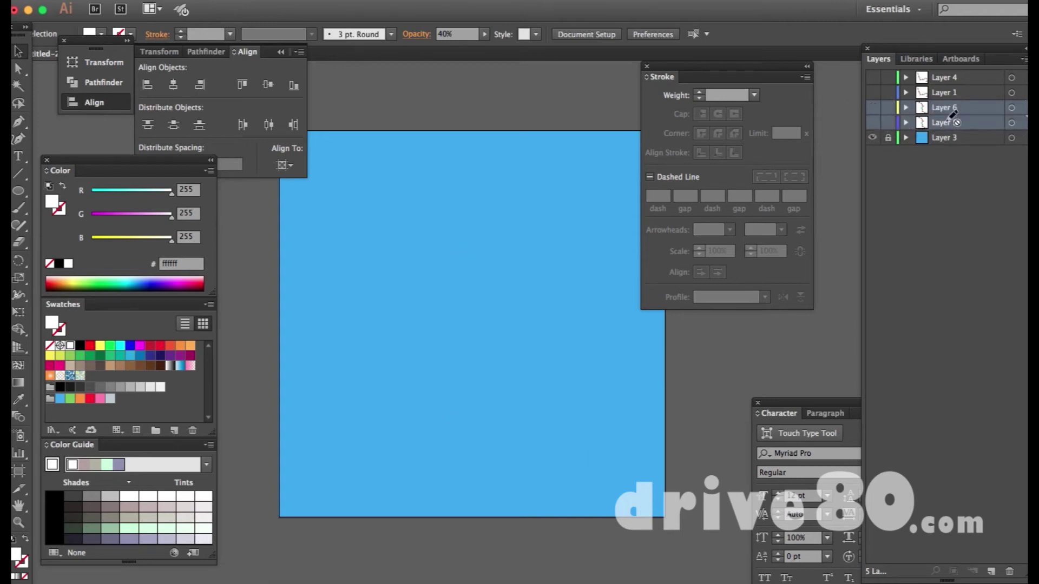
key("Delete")
left_click(657, 326)
Step: Preview Layer 1 and Layer 4 in turn, leaving only Layer 1 visible over the blue background
left_click(872, 92)
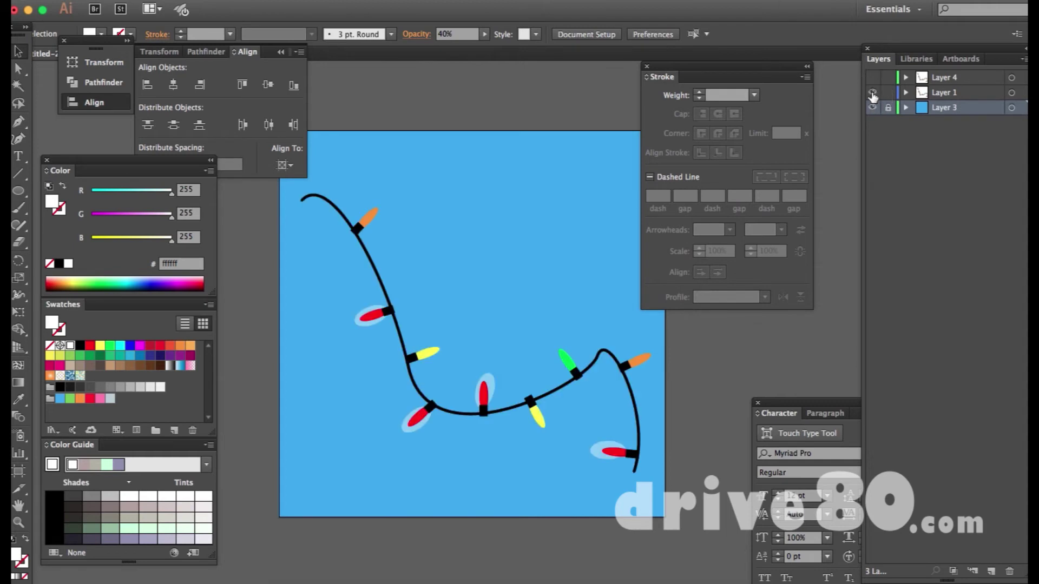
left_click(872, 93)
left_click(872, 77)
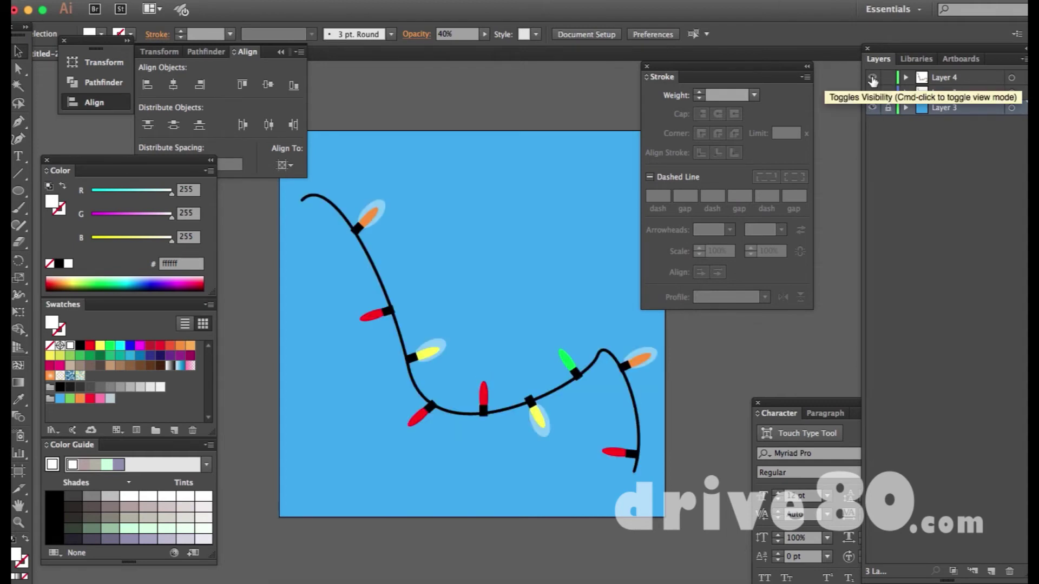
left_click(871, 92)
left_click(872, 77)
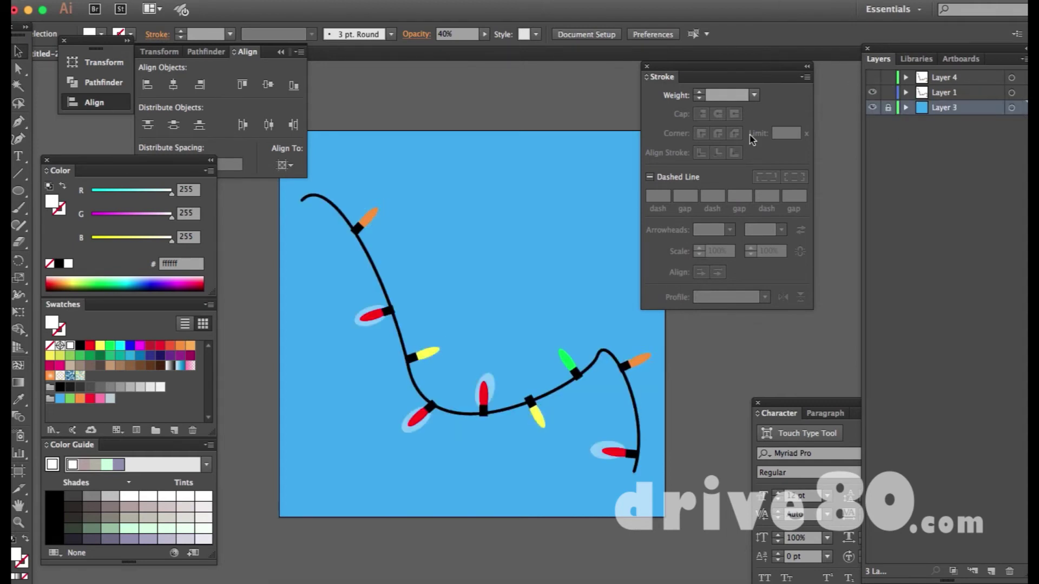
Step: Set up a Save for Web export of the artwork as a JPEG with Very High quality
left_click(130, 1)
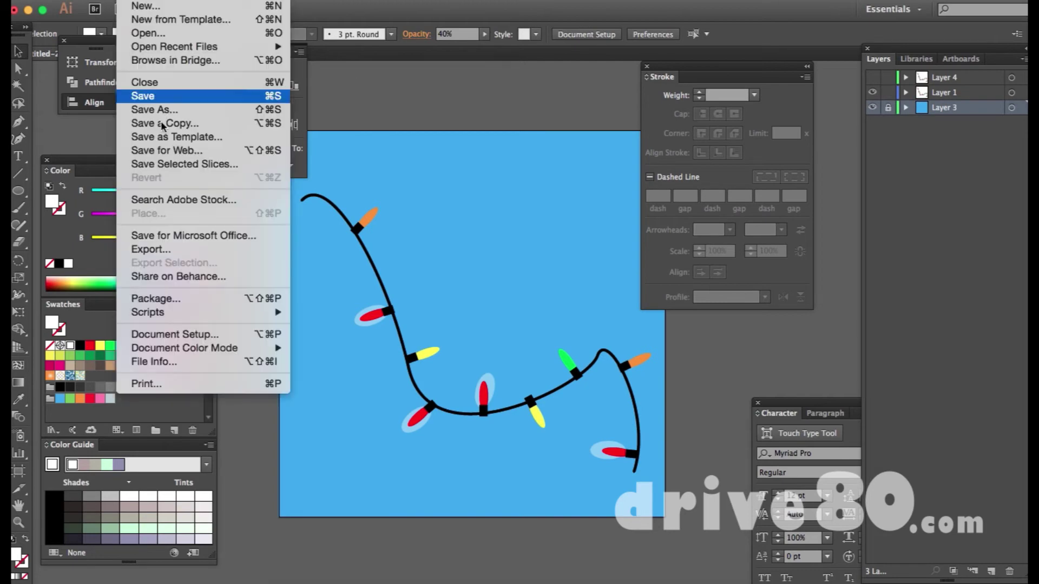
left_click(186, 153)
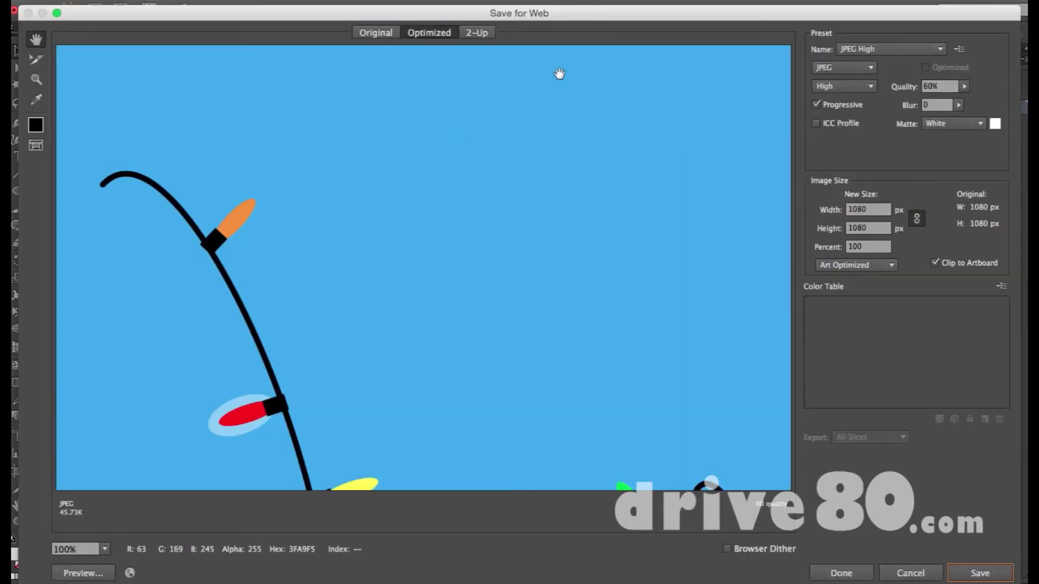
left_click(838, 72)
left_click(800, 73)
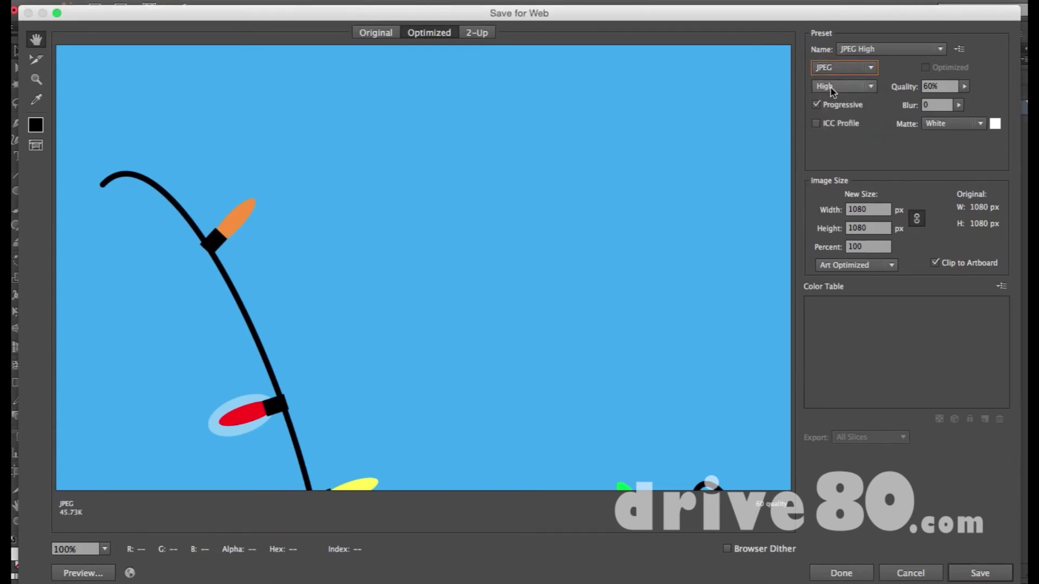
left_click(831, 88)
left_click(809, 85)
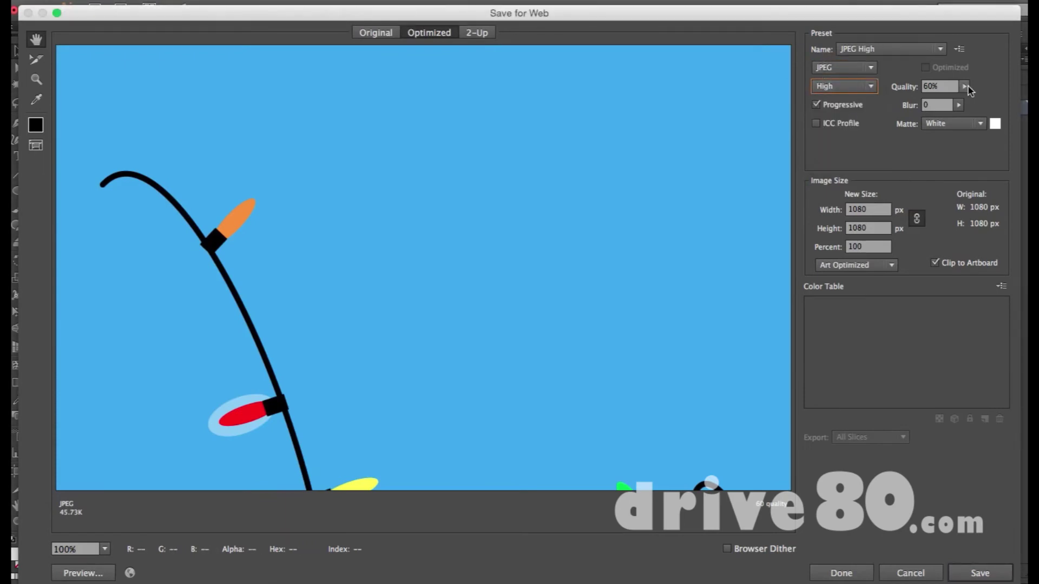
left_click(844, 86)
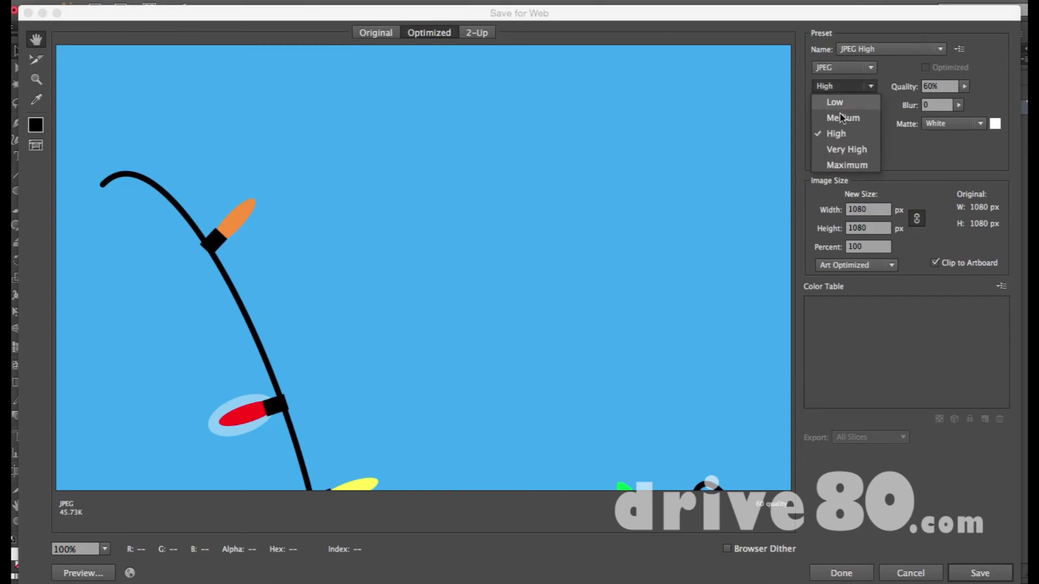
left_click(850, 150)
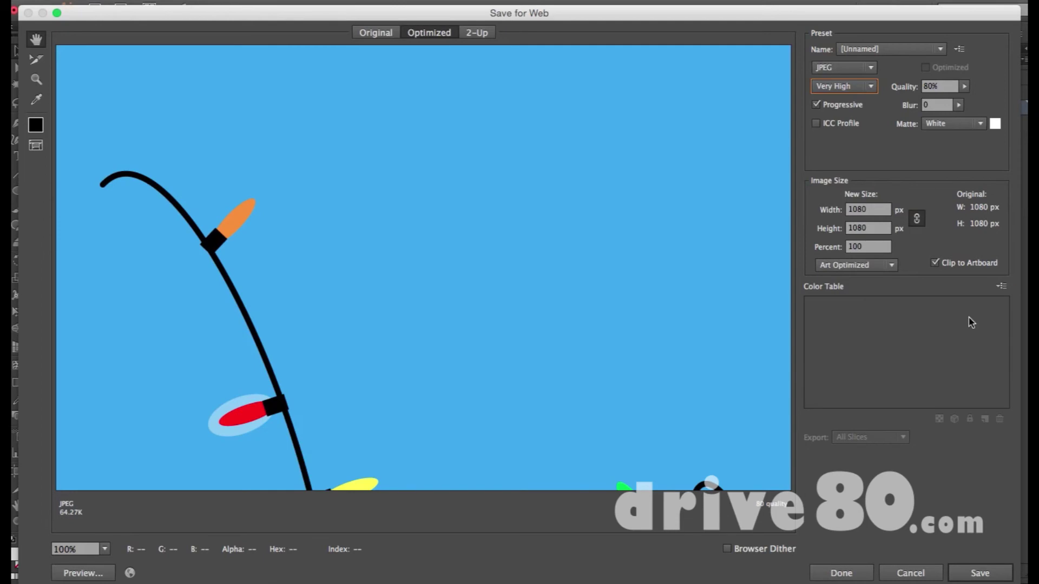
left_click(978, 575)
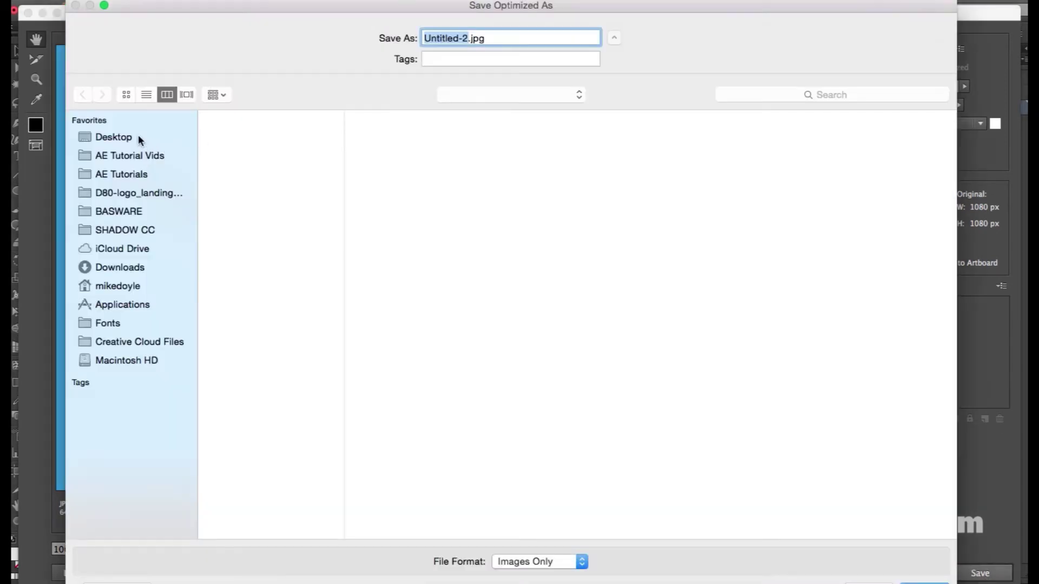
left_click(129, 156)
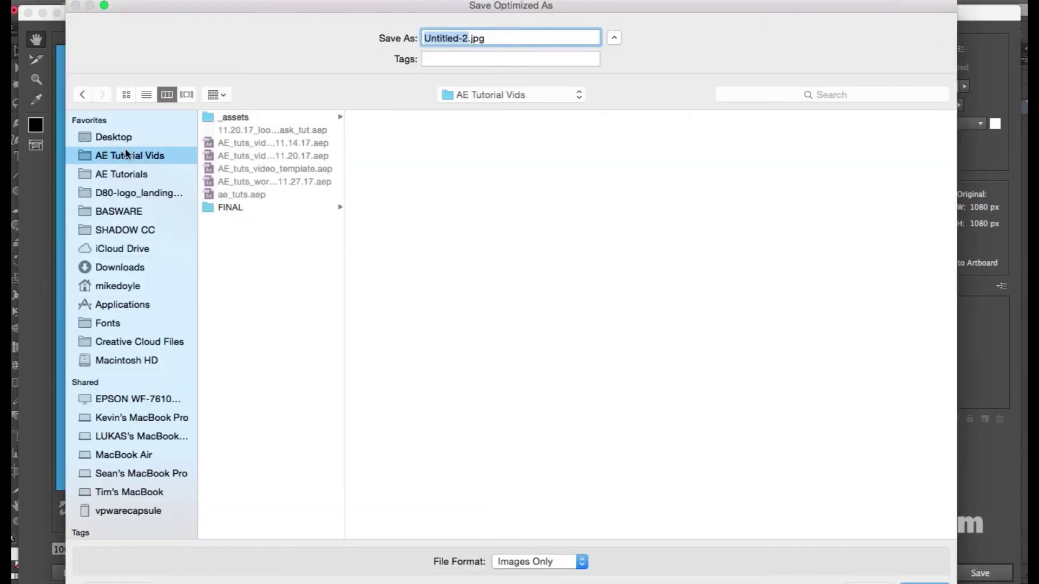
left_click(245, 118)
left_click(411, 144)
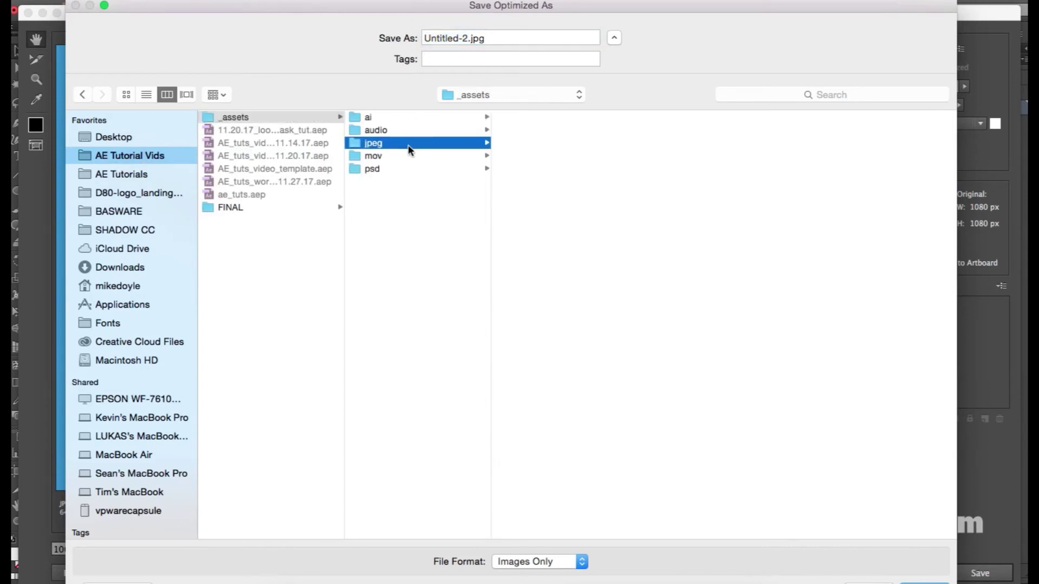
left_click(558, 128)
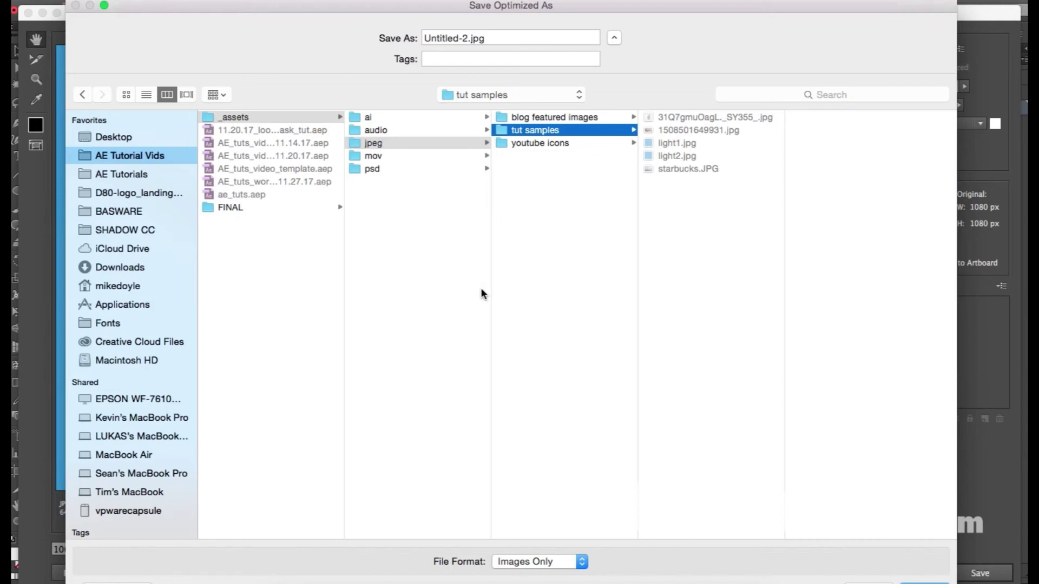
key("Escape")
key("Escape")
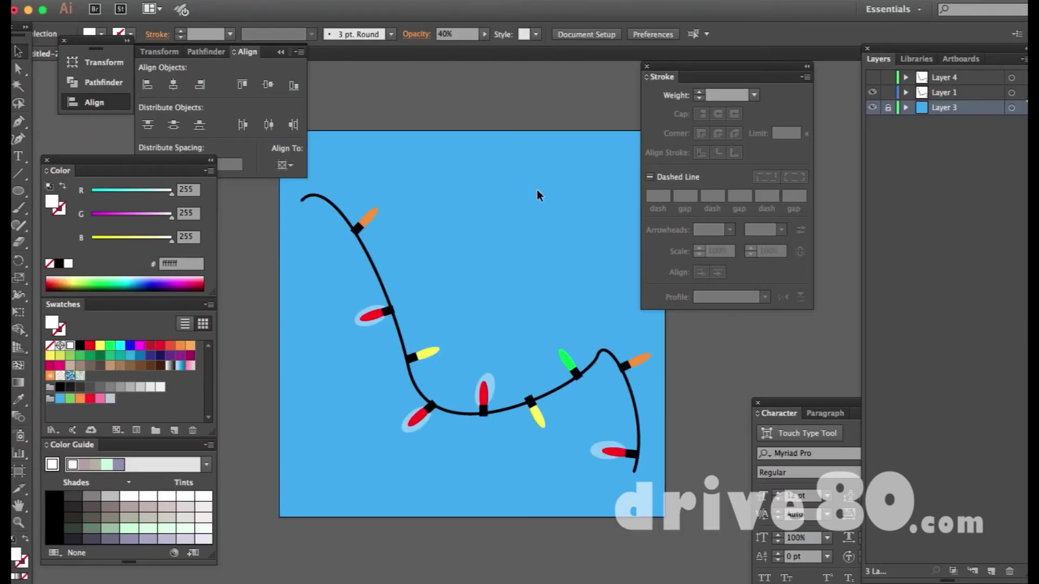
Step: Hide Layer 1 and show Layer 4 to swap the glow pattern on the light string
left_click(872, 92)
left_click(872, 77)
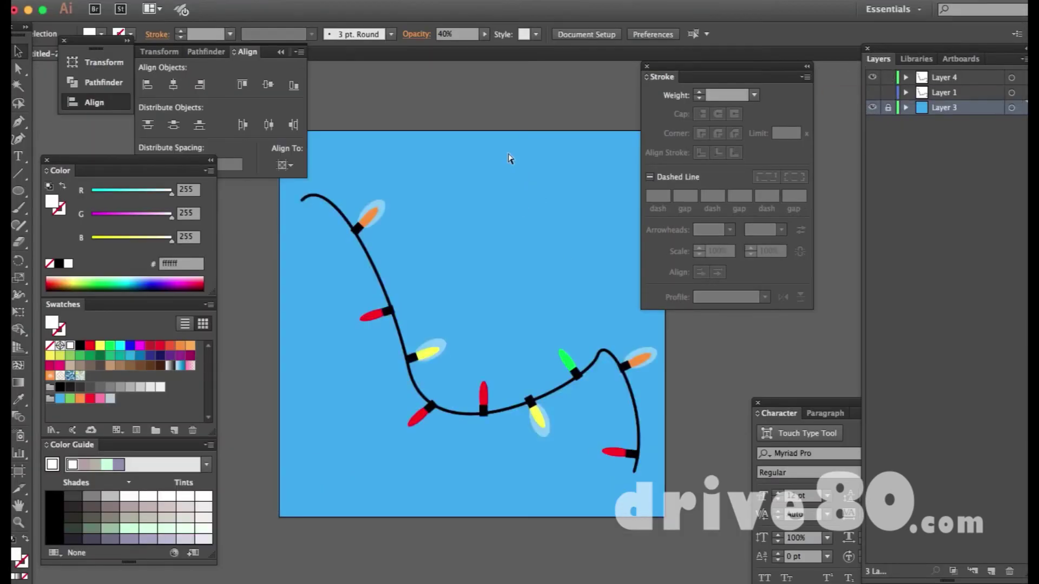
Step: Switch to GIPHY in Chrome and start a new GIF in the GIF Maker from light1.jpg in the tut samples folder
key("super+Tab")
left_click(316, 325)
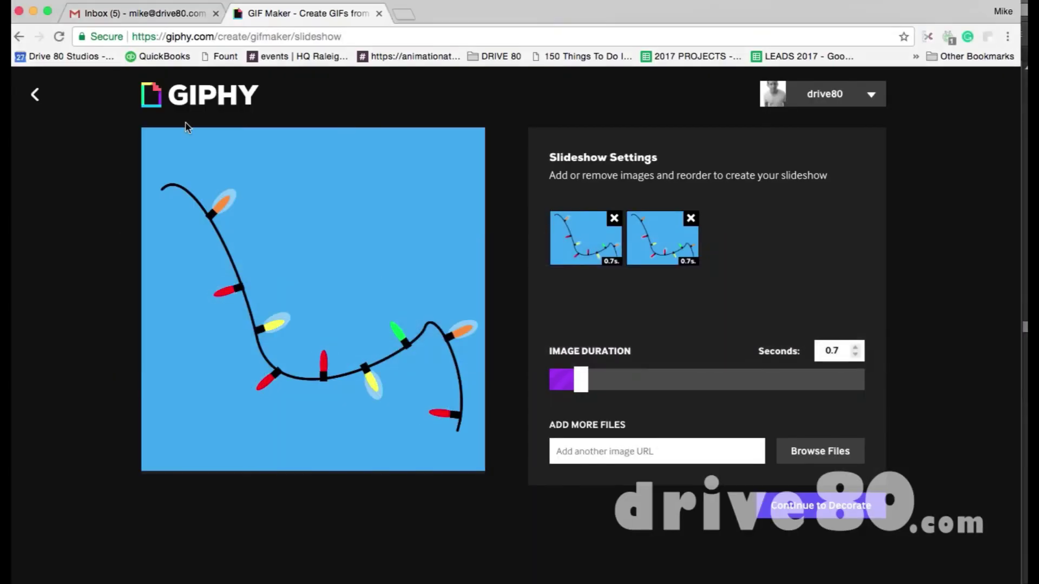
left_click(157, 103)
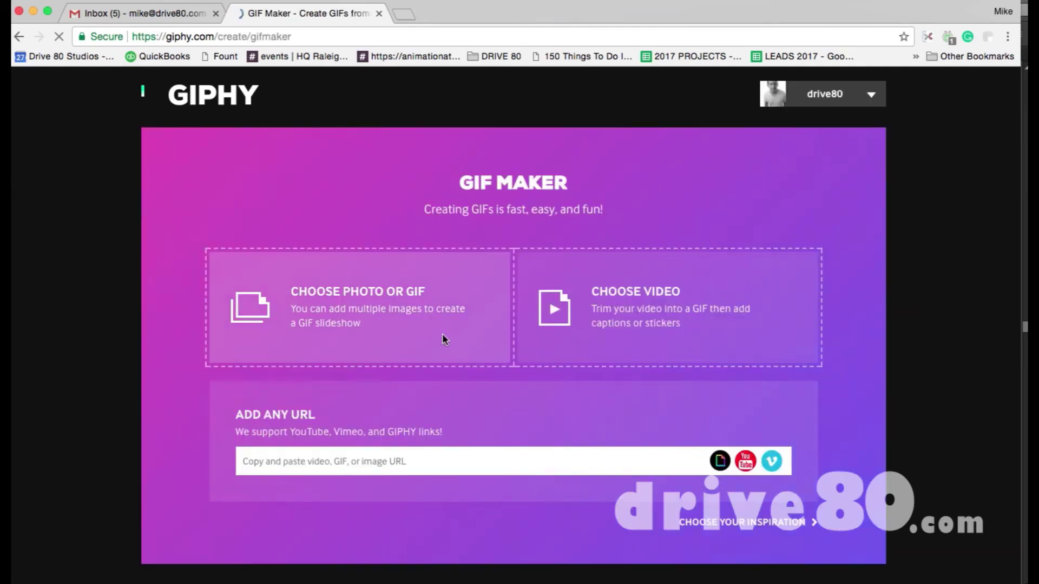
left_click(365, 297)
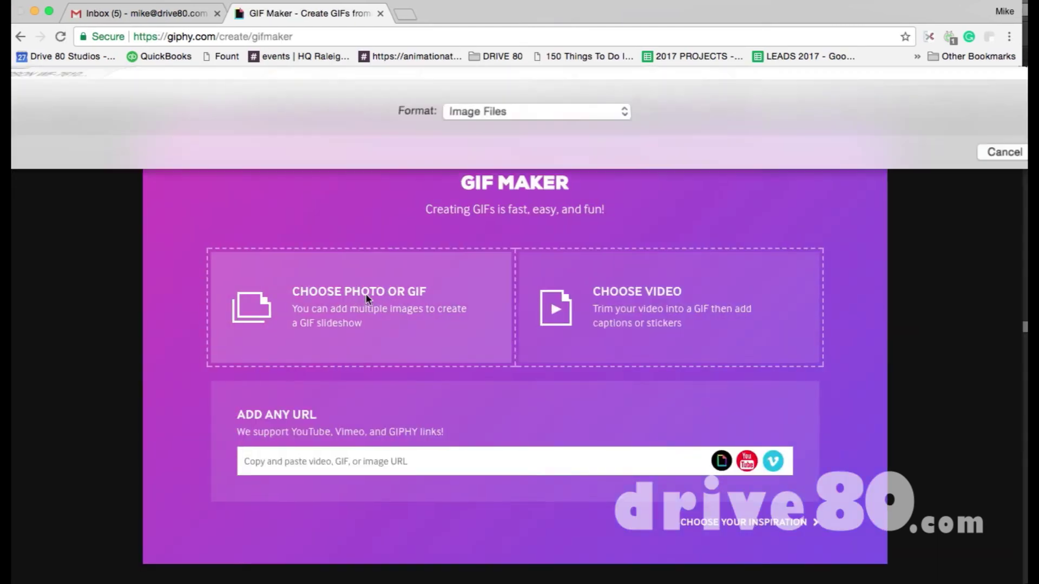
left_click(608, 132)
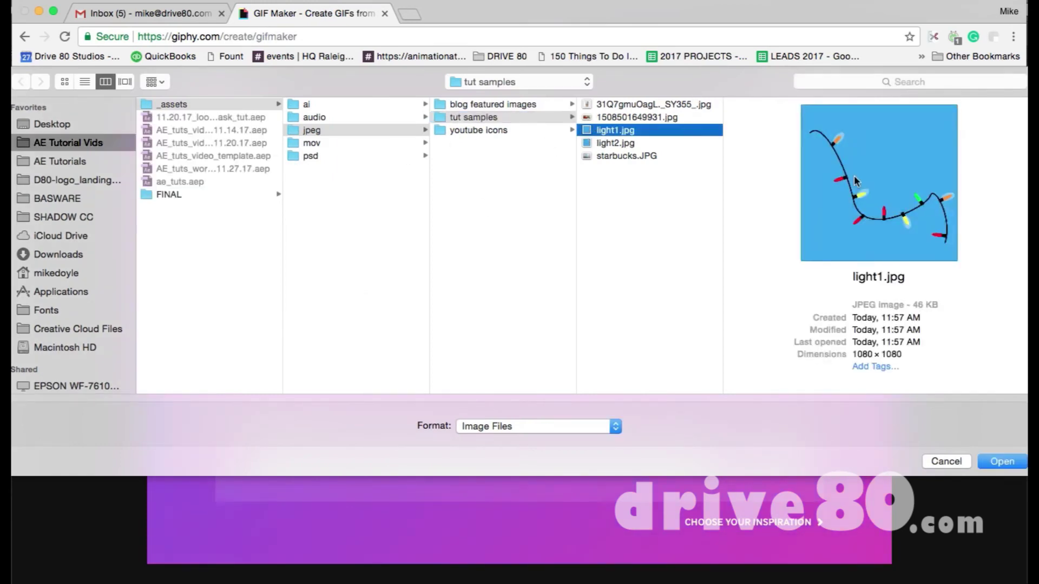
left_click(1002, 462)
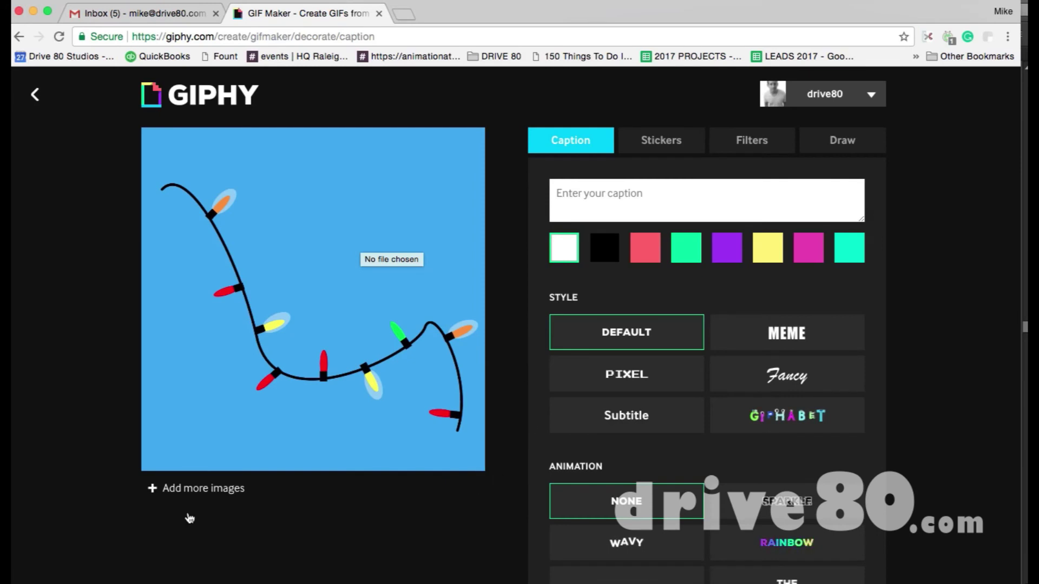
Step: Add light2.jpg as the second image of the GIF slideshow
left_click(201, 491)
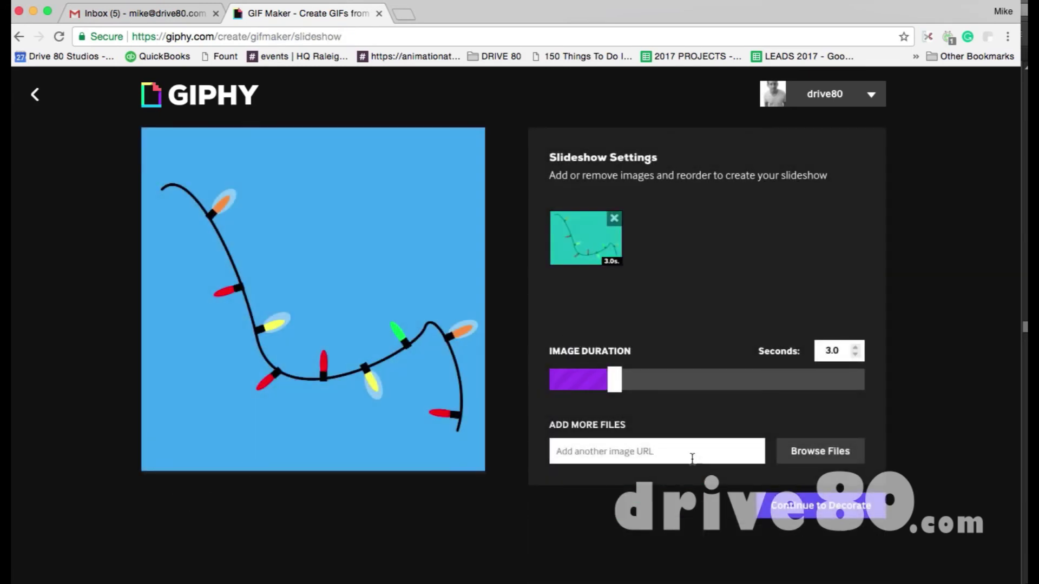
left_click(825, 450)
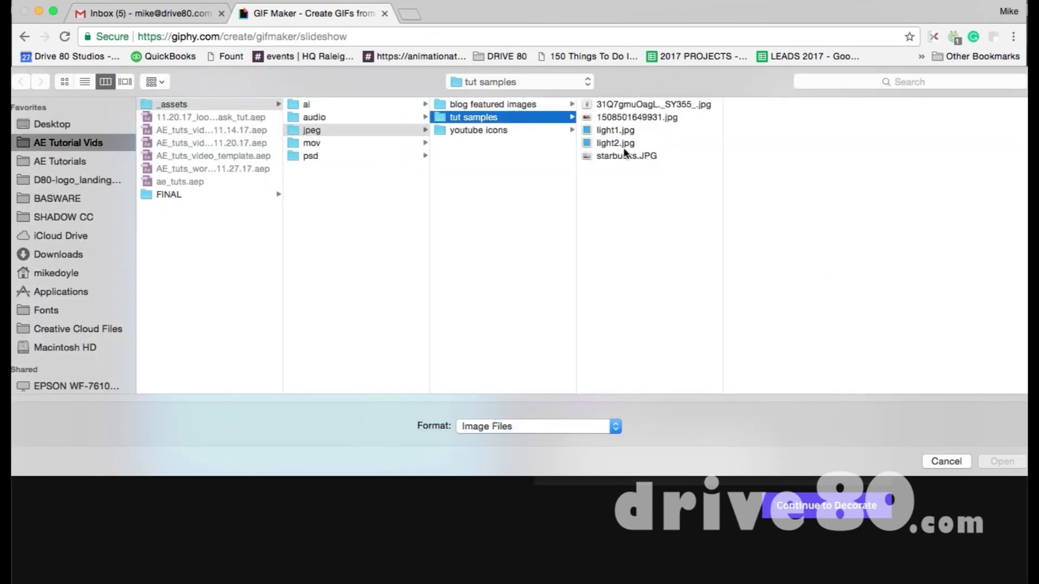
left_click(616, 143)
left_click(995, 461)
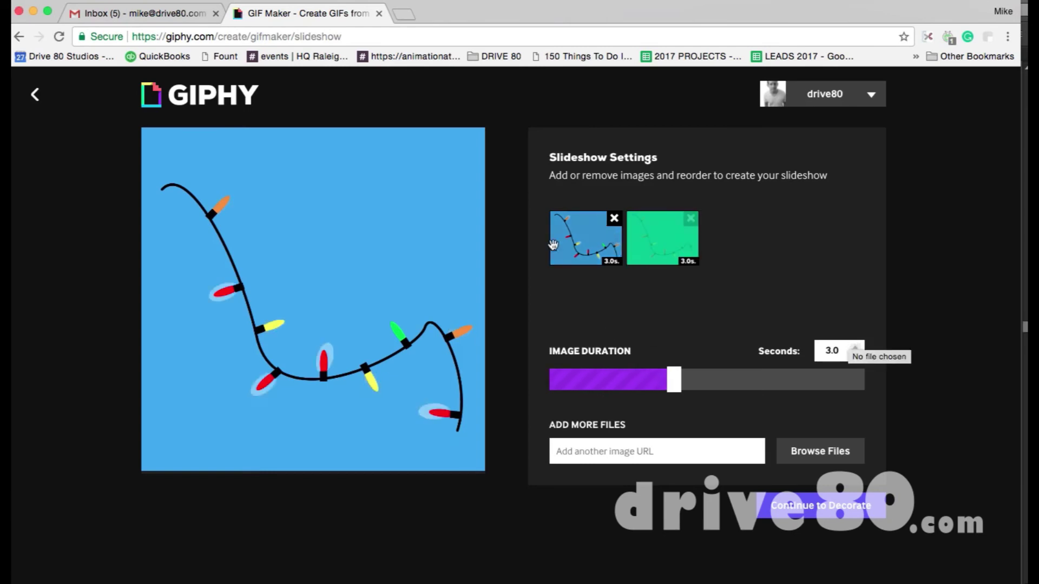
Step: Try slideshow image durations of 0.8, 0.3 and 1.1 seconds, and settle on 0.6 seconds
left_click(585, 383)
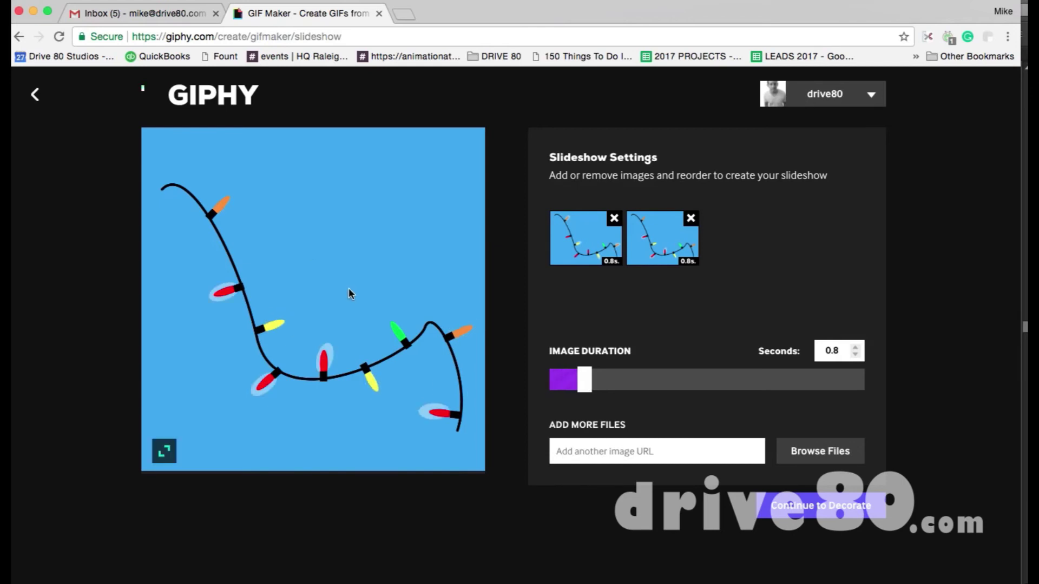
left_click_drag(585, 382, 565, 381)
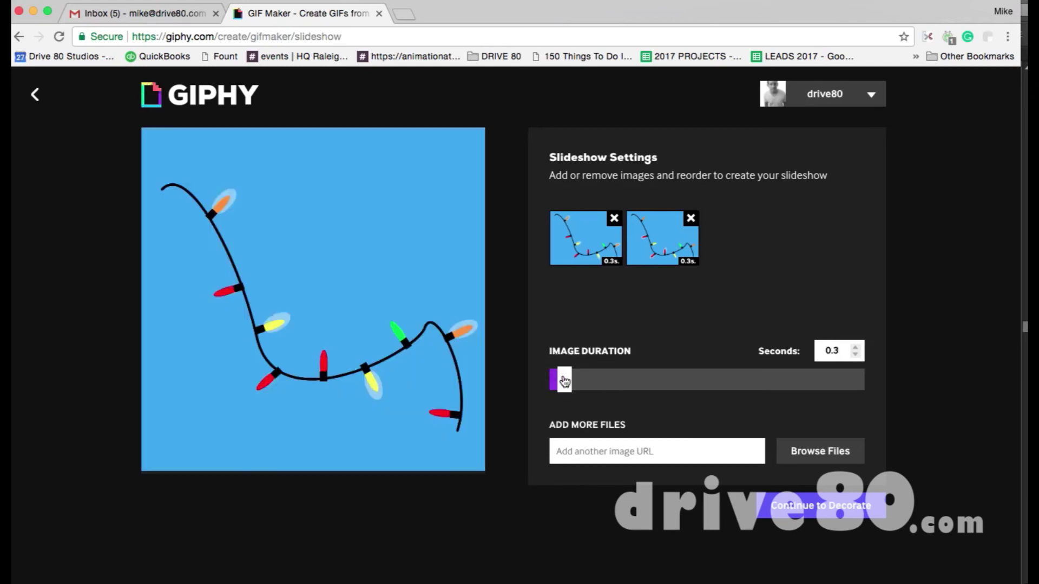
left_click(564, 382)
left_click_drag(564, 381, 598, 379)
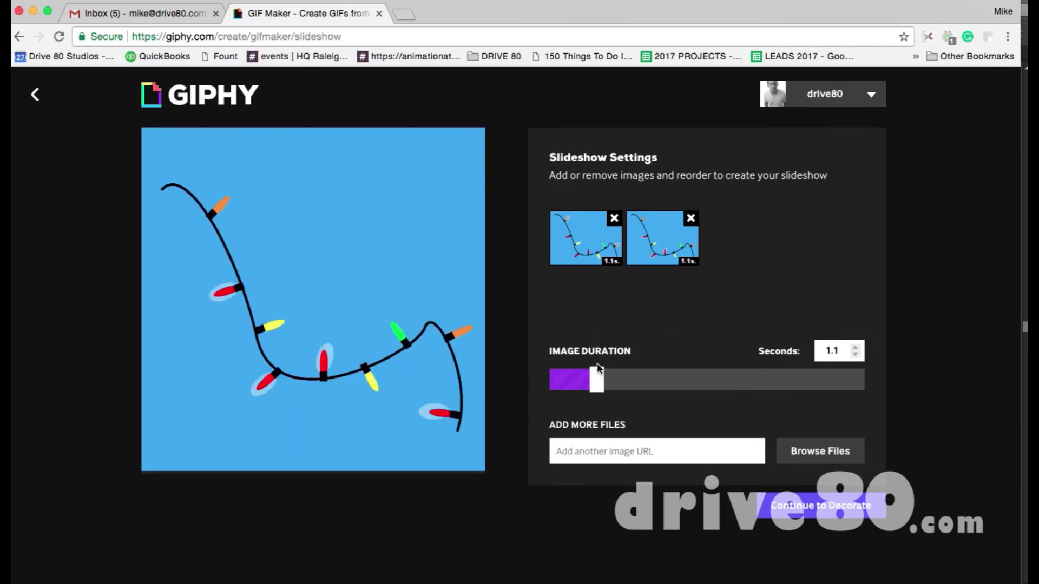
left_click_drag(595, 384, 577, 383)
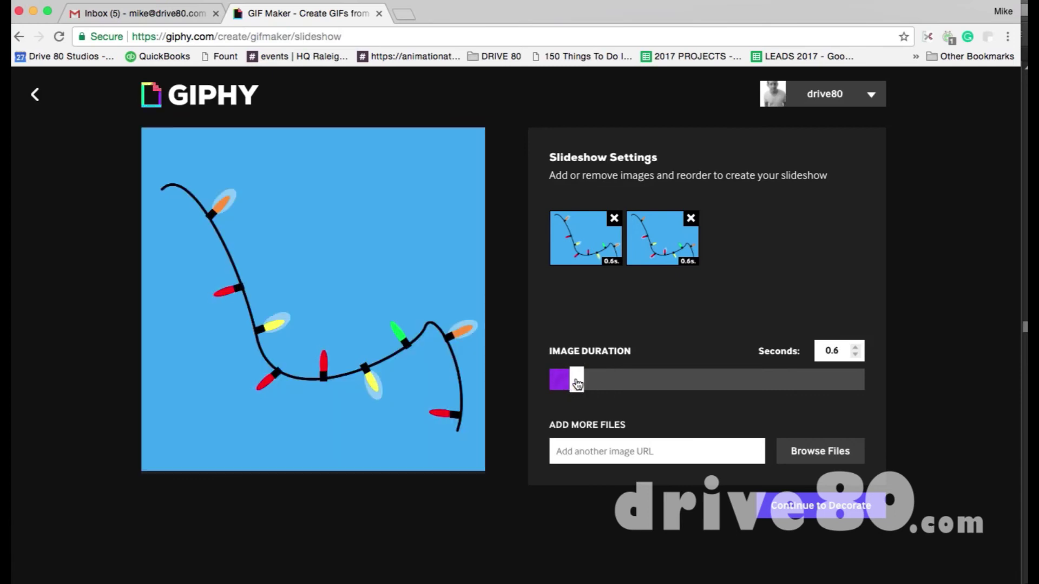
Step: Continue to decorating the GIF and add a Pixel-style caption reading "SALE ENDS TODAY"
left_click(822, 507)
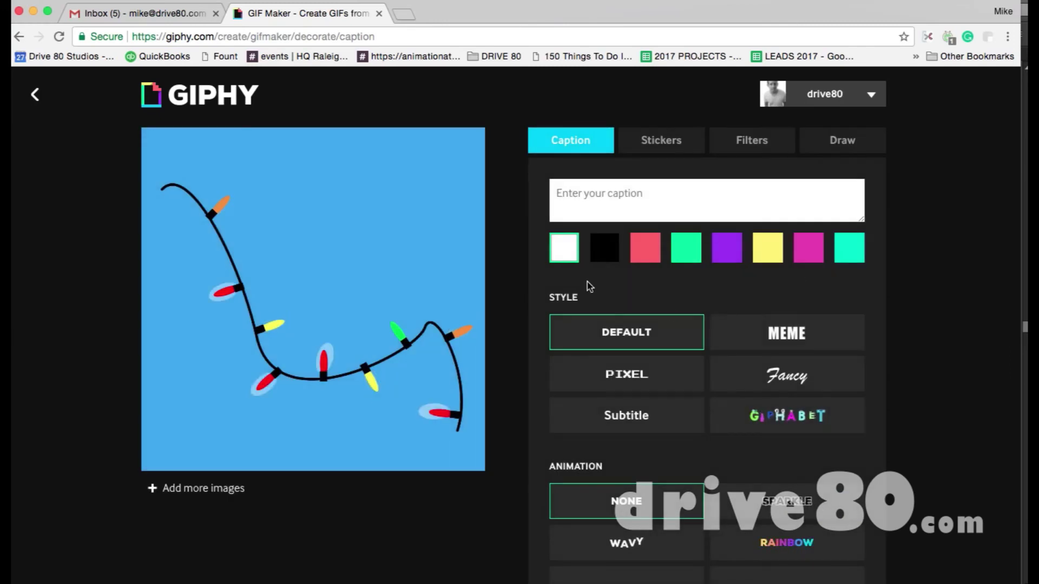
left_click(626, 373)
left_click(618, 201)
type("sALE")
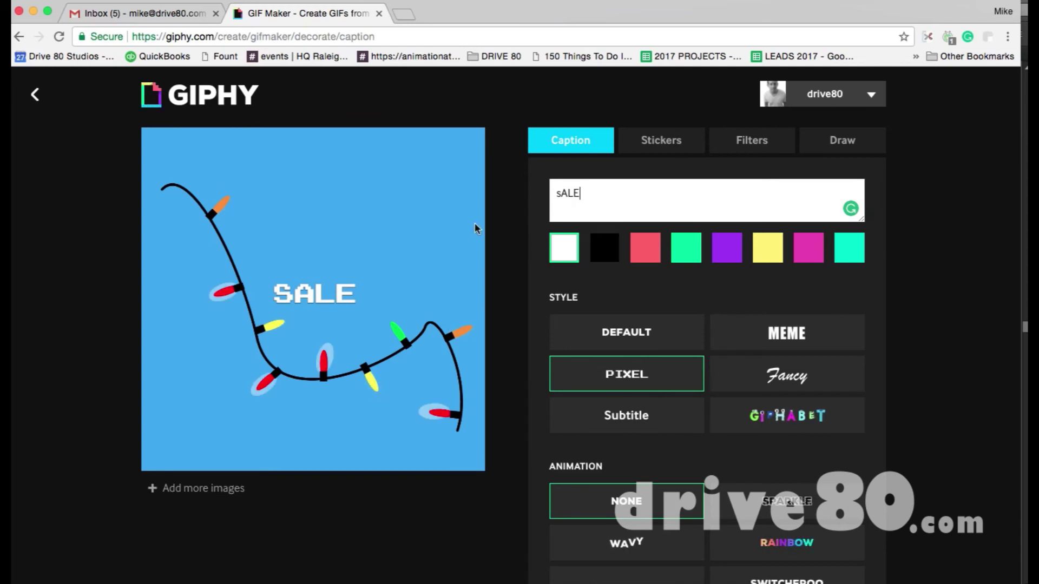
double_click(576, 193)
type("SALE NE")
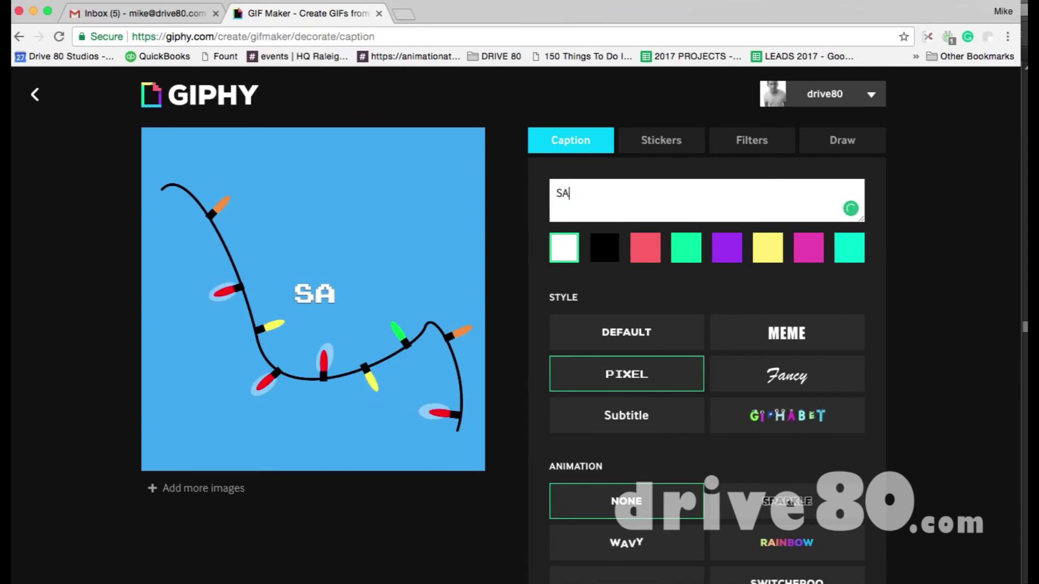
key("BackSpace")
key("BackSpace")
key("BackSpace")
key("BackSpace")
key("BackSpace")
key("BackSpace")
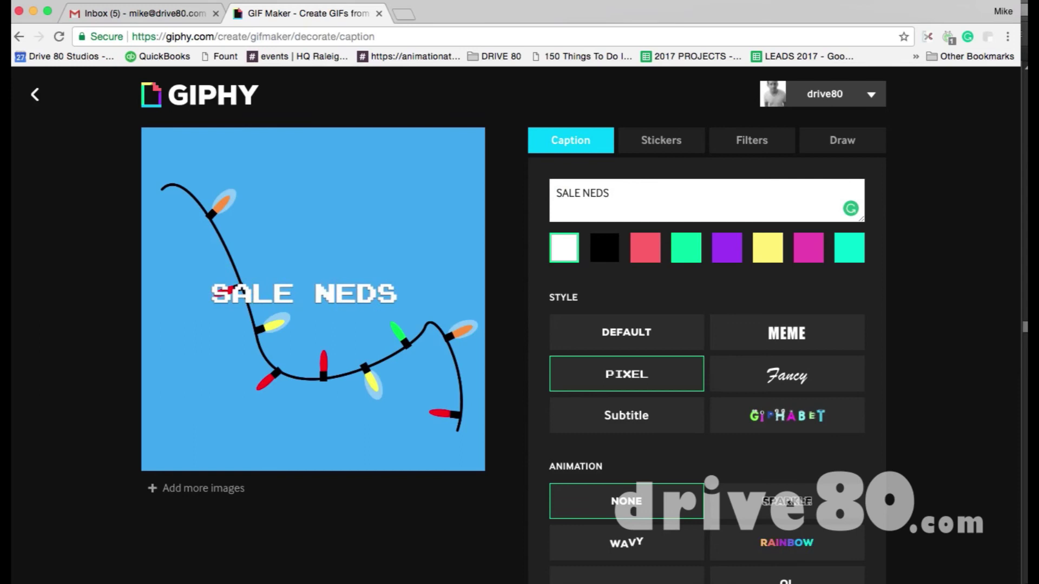
type("ENDS TODAY")
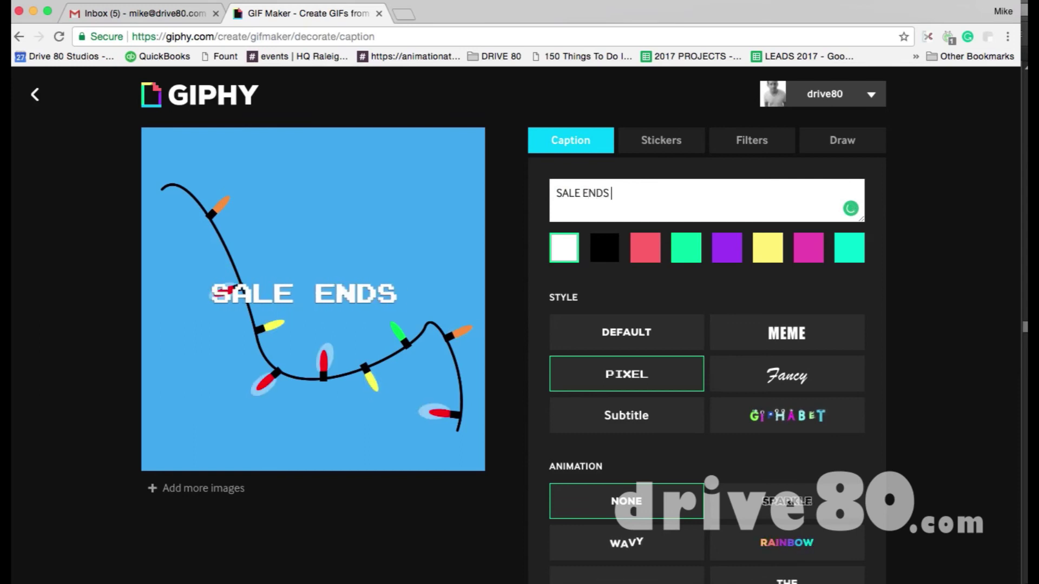
Step: Shorten the caption text to "SALE"
left_click(612, 193)
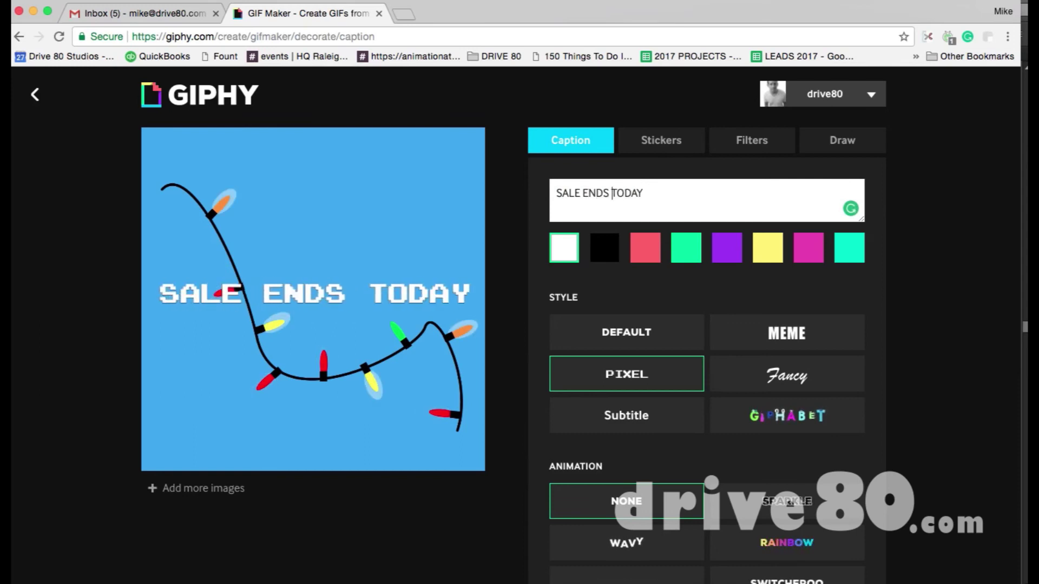
key("BackSpace")
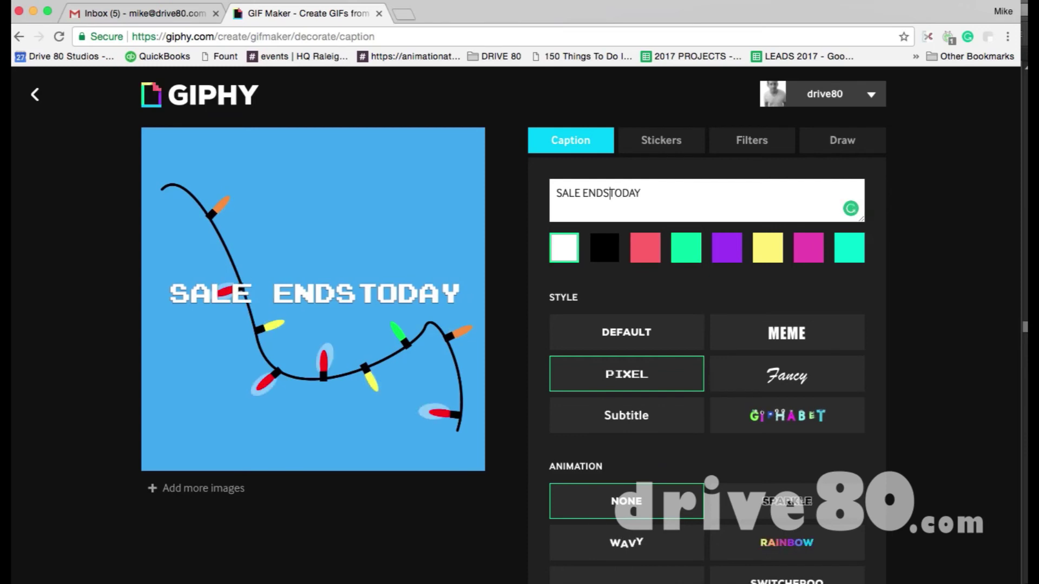
left_click_drag(584, 194, 690, 214)
key("BackSpace")
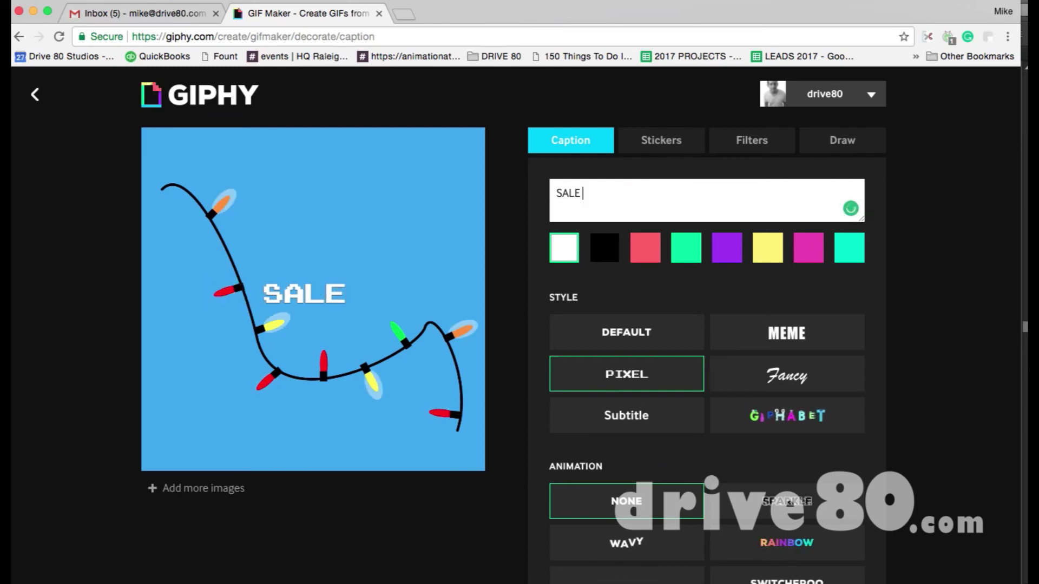
Step: Try the Meme, Default, Subtitle and Giphabet styles on the caption, returning to the Pixel style
left_click(790, 342)
left_click(644, 343)
left_click(638, 373)
left_click(631, 417)
left_click(625, 378)
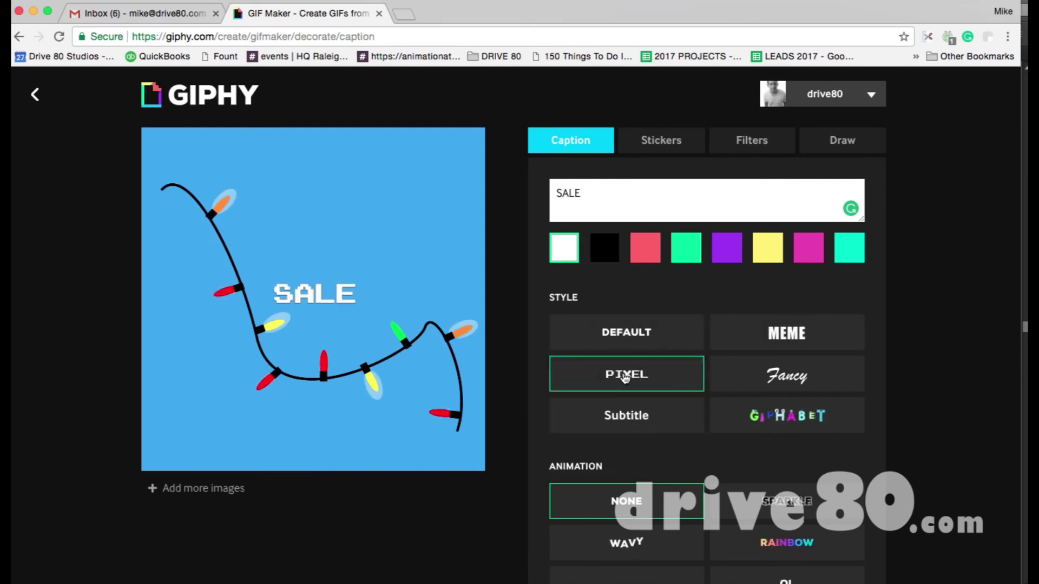
left_click(763, 415)
left_click(645, 379)
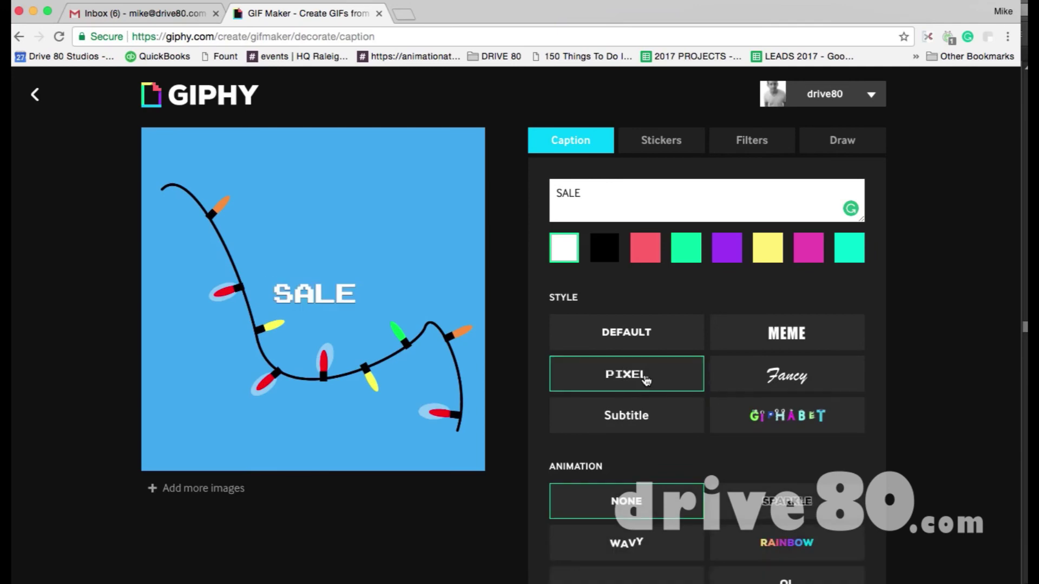
key("super+Tab")
left_click(234, 301)
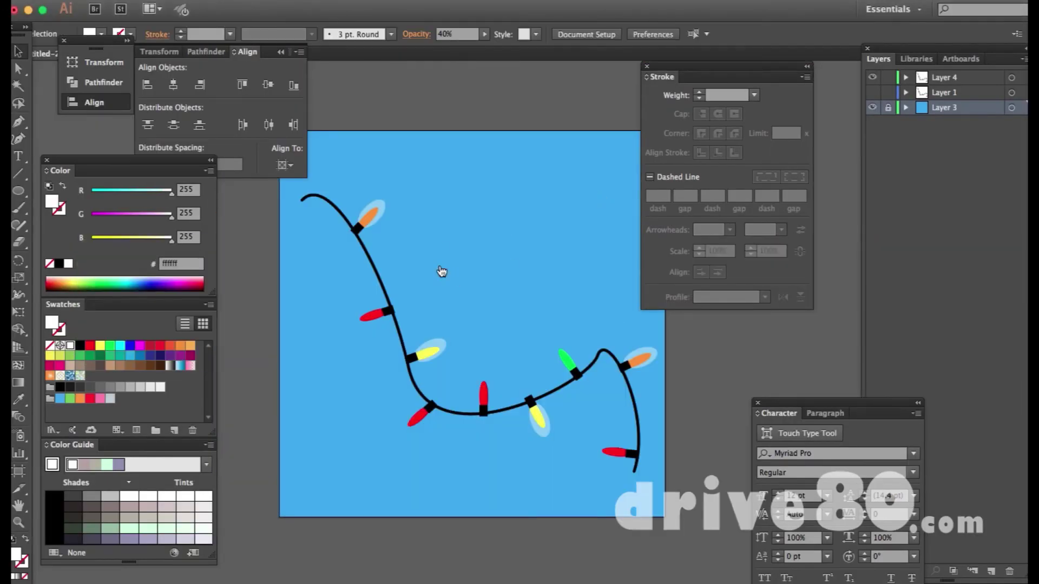
key("super+Tab")
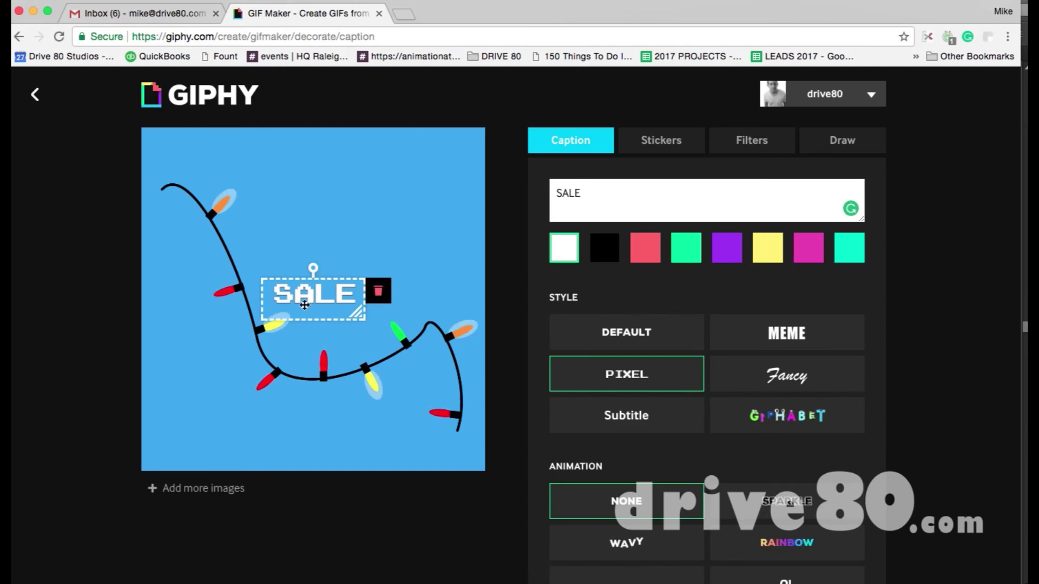
Step: Enlarge the SALE caption to about twice its size and apply the Wavy animation to it
left_click_drag(357, 312, 409, 367)
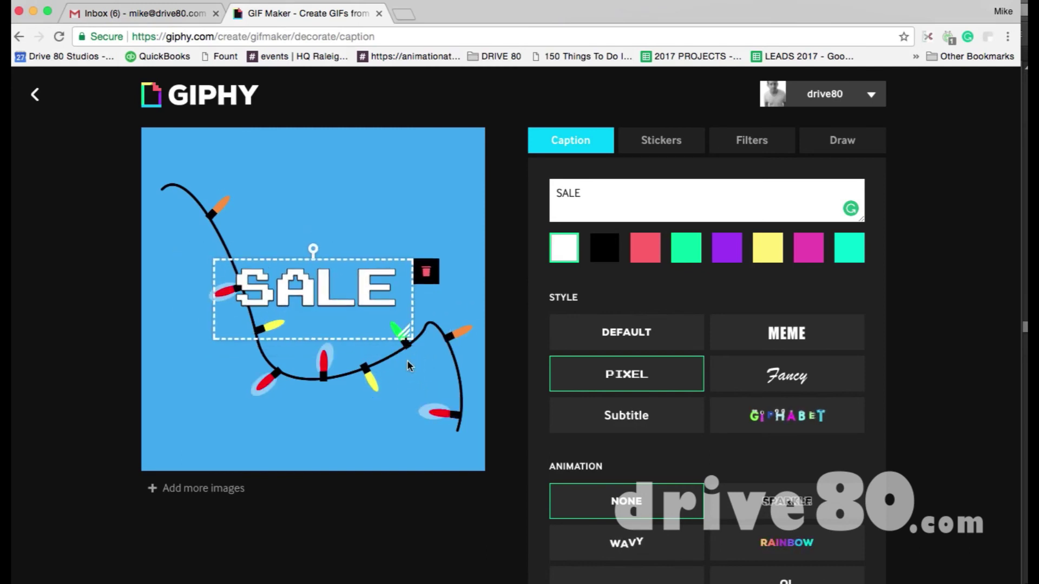
left_click(506, 292)
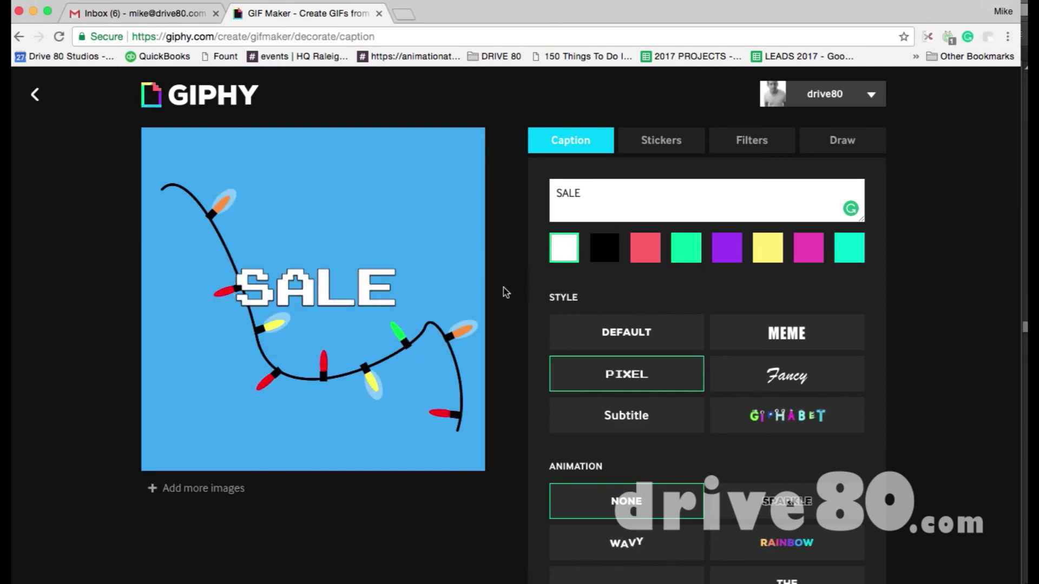
scroll(506, 292, "down", 3)
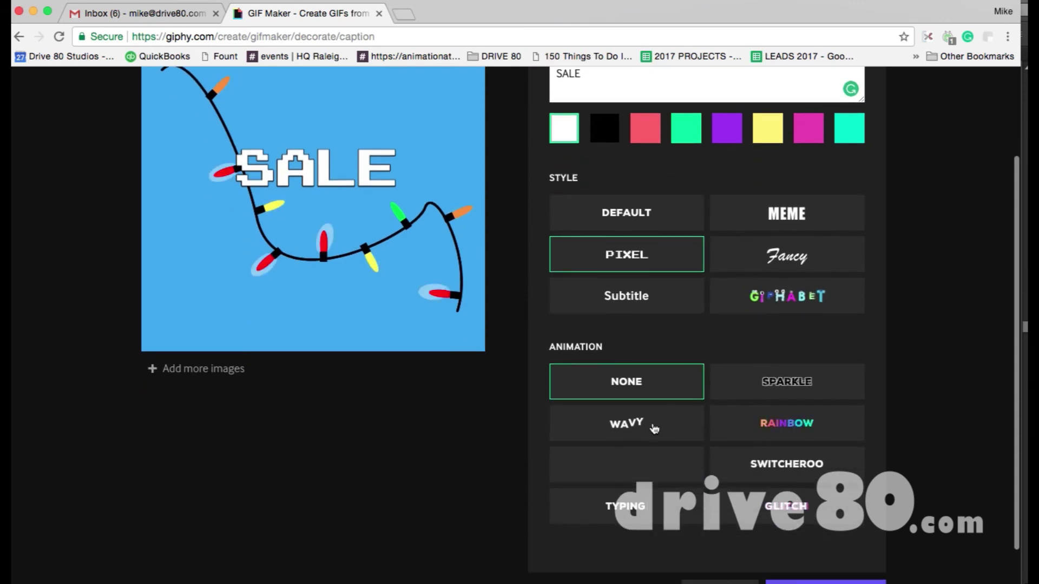
left_click(654, 429)
scroll(652, 427, "up", 1)
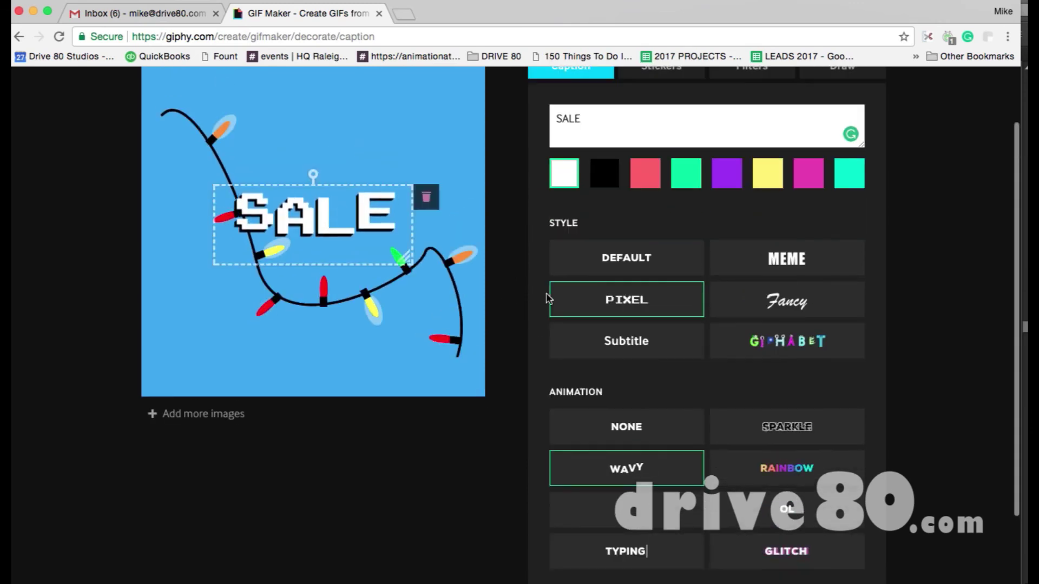
scroll(918, 347, "up", 1)
scroll(918, 348, "up", 1)
scroll(917, 348, "down", 3)
scroll(918, 348, "up", 3)
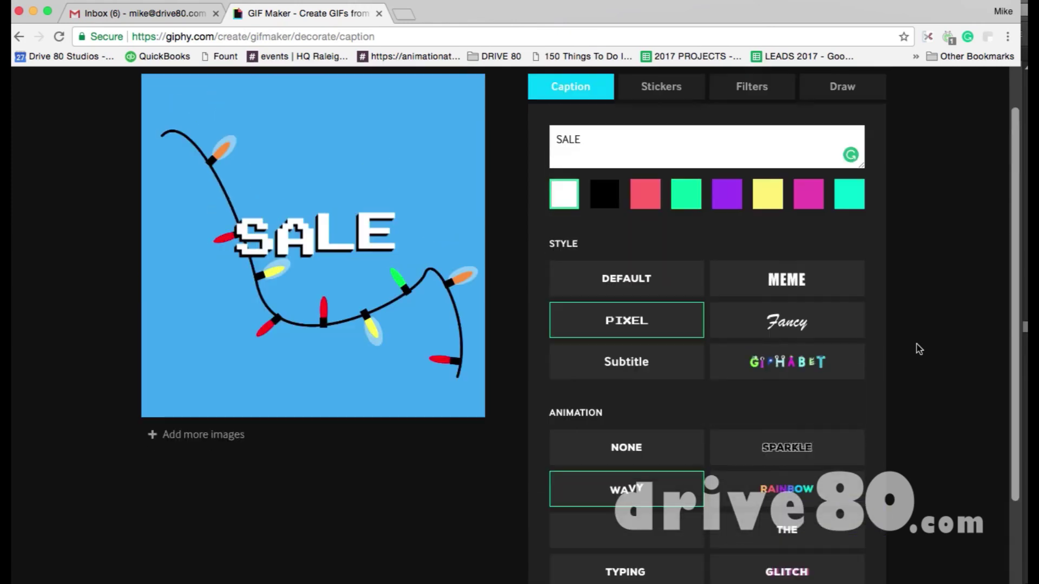
Step: Change the SALE caption's style to Fancy and continue to the upload stage
left_click(786, 322)
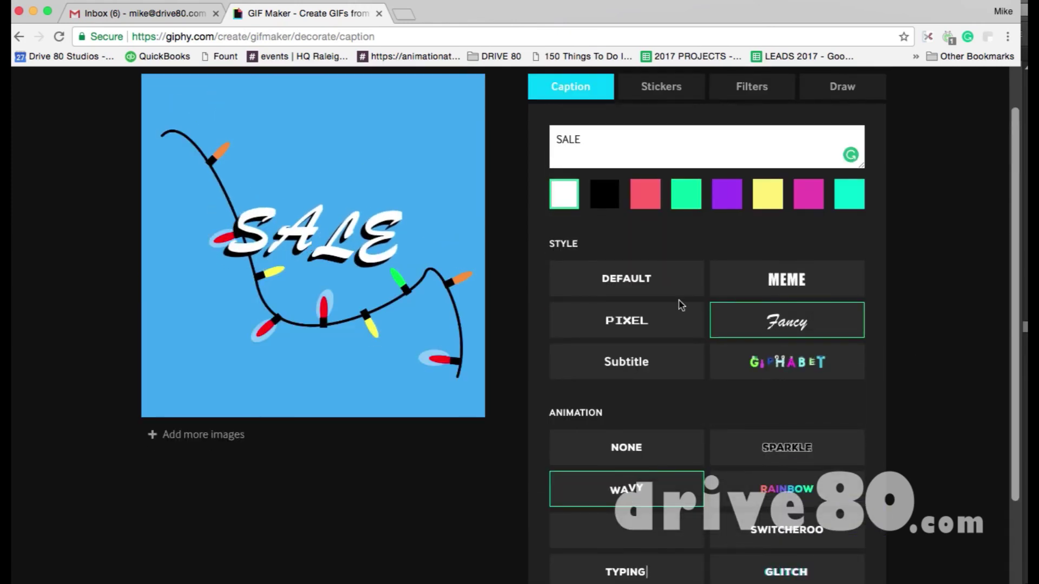
scroll(927, 317, "down", 3)
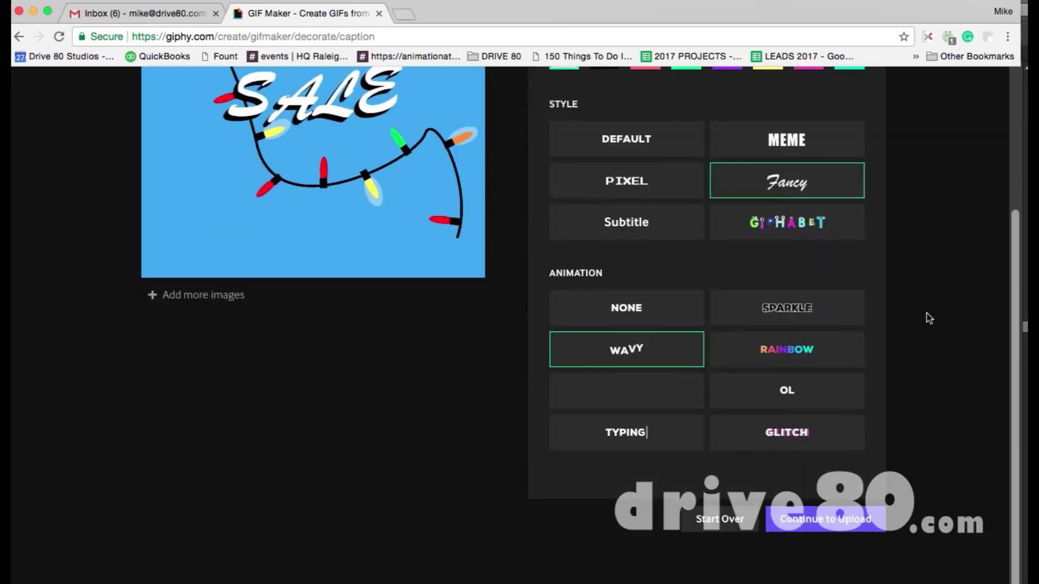
left_click(795, 521)
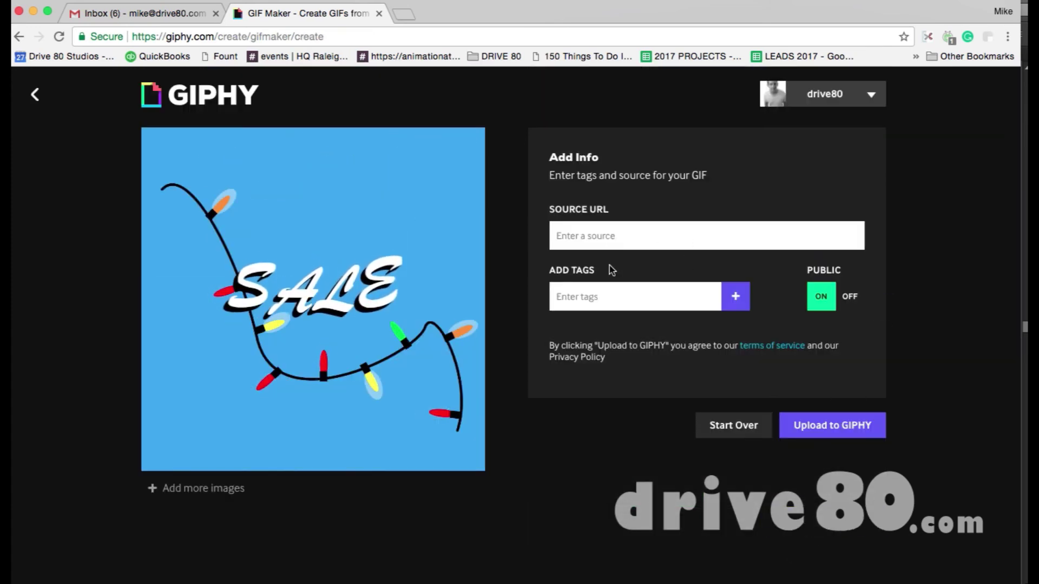
Step: Tag the GIF with "christmas sale" and "sale", and upload it to GIPHY
left_click(588, 295)
type("christmas sale")
key("Return")
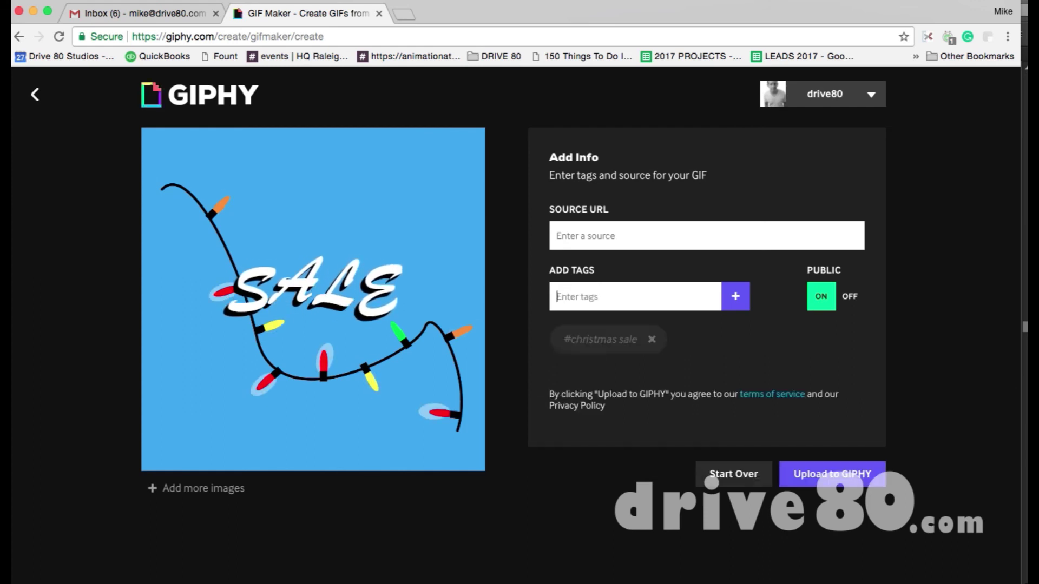
type("sale")
key("Return")
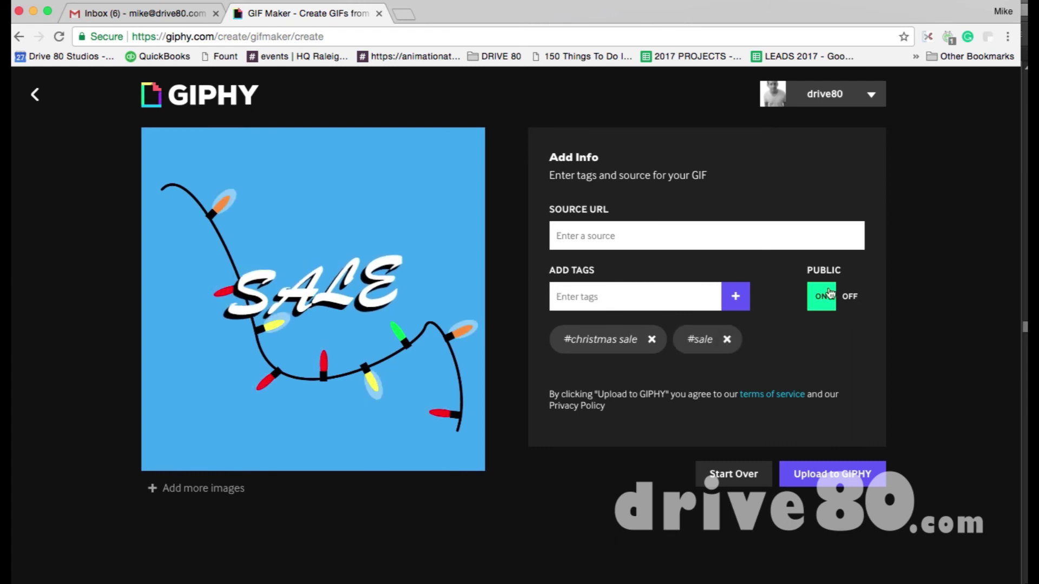
left_click(823, 476)
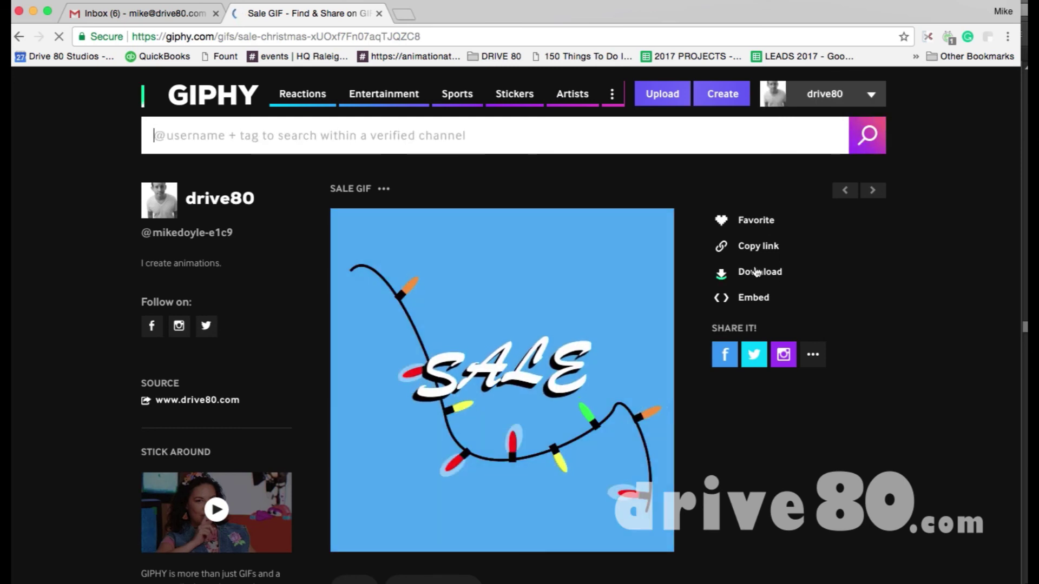
Step: Open the uploaded GIF's download options and inspect the end of the Source link for its file format
left_click(754, 272)
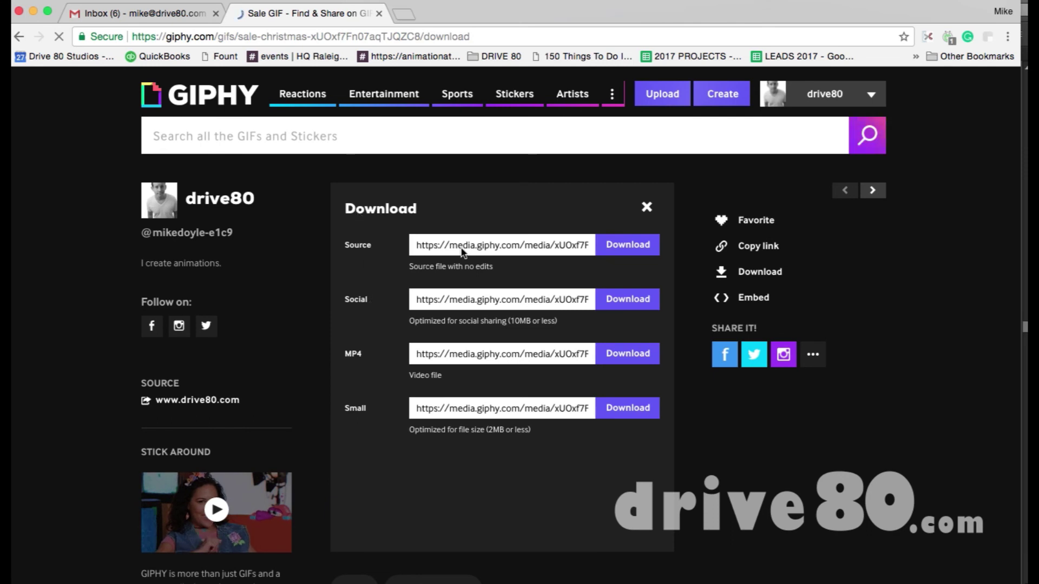
left_click(507, 244)
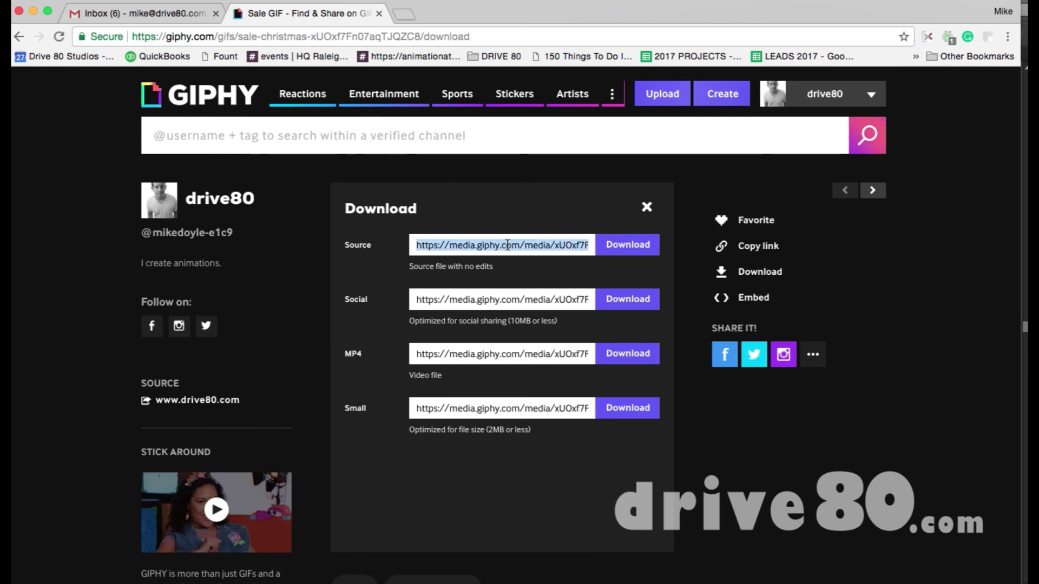
scroll(508, 245, "down", 1)
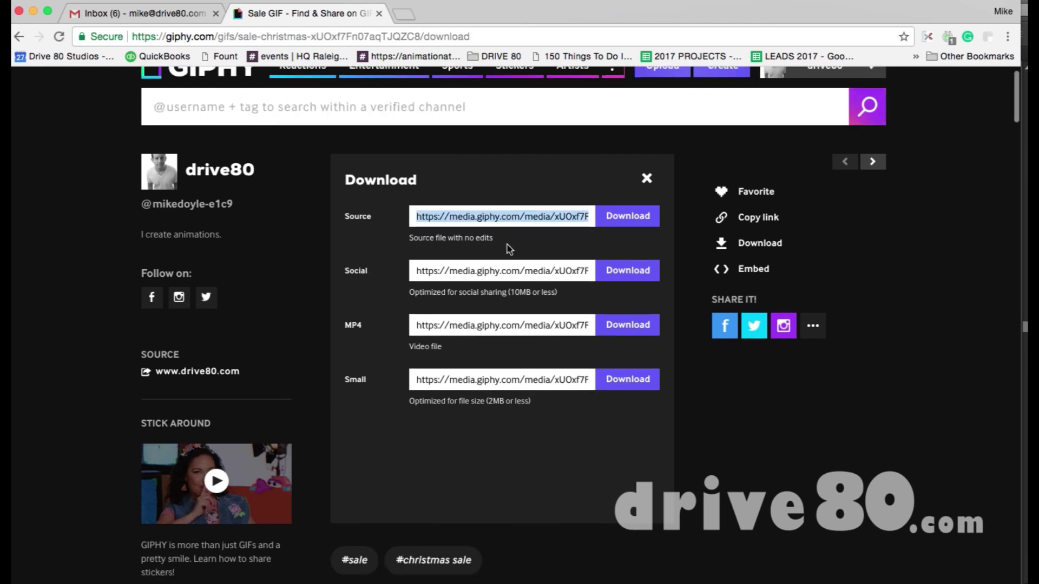
left_click(510, 217)
scroll(510, 217, "down", 1)
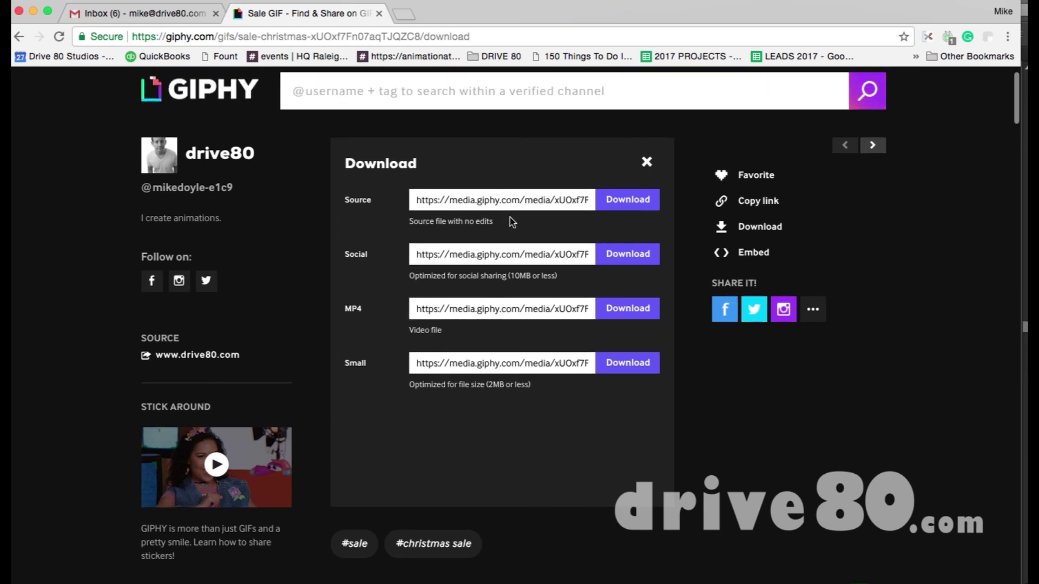
left_click(522, 190)
left_click_drag(523, 190, 688, 193)
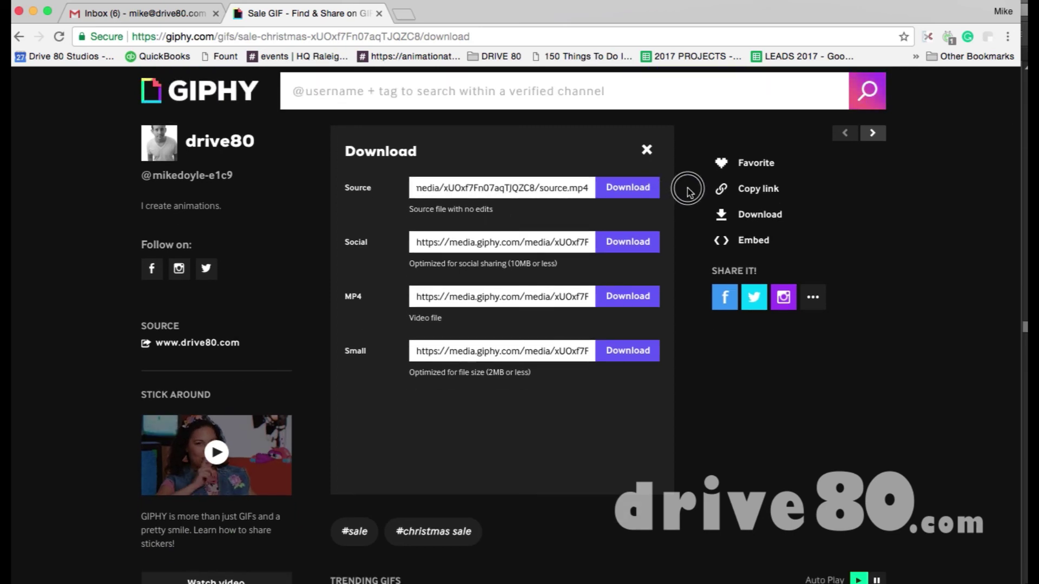
left_click(569, 188)
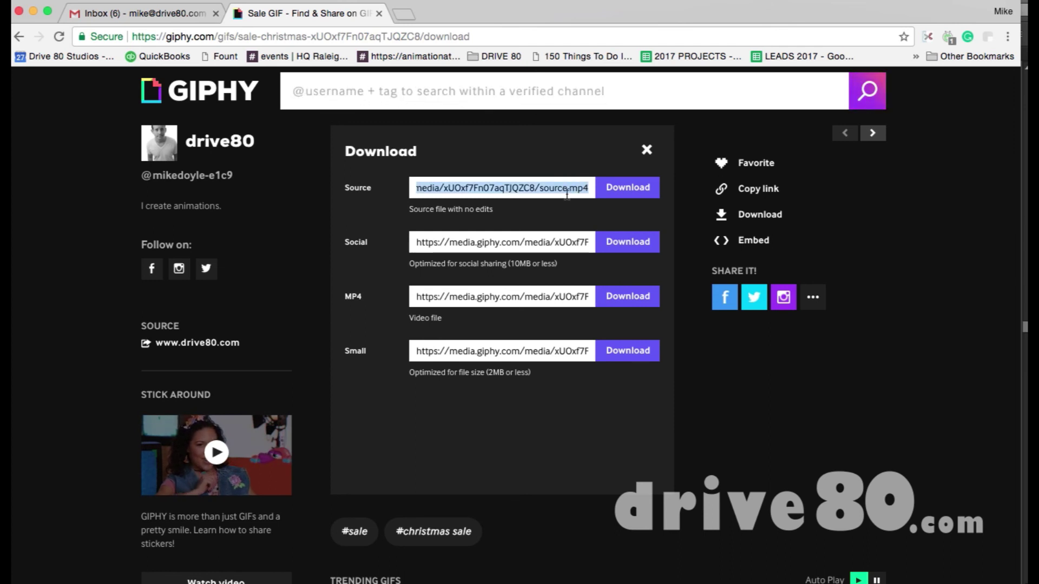
Step: Inspect the end of the Social link for its file format
left_click(544, 242)
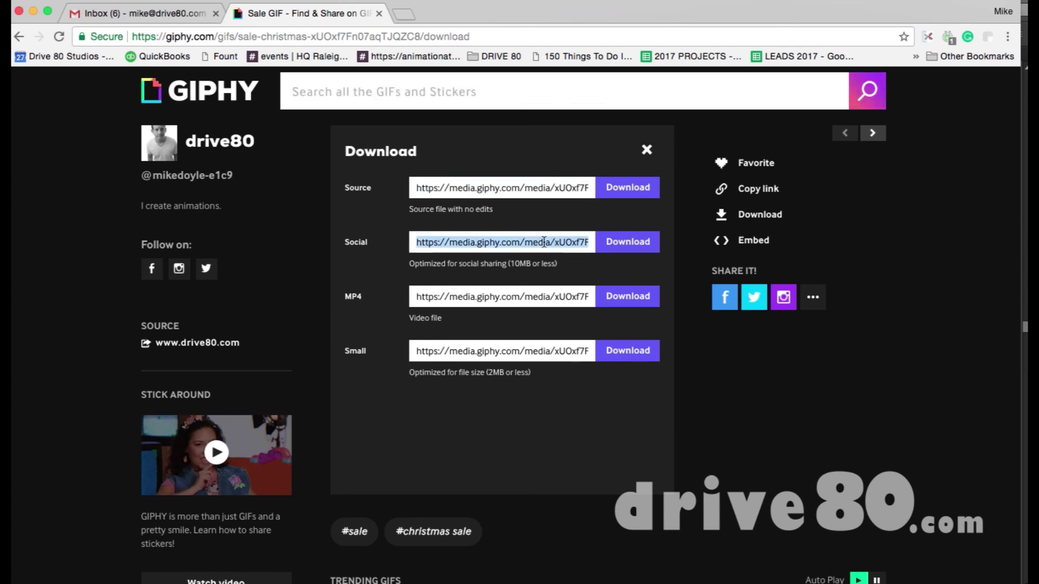
left_click(542, 241)
left_click_drag(524, 242, 668, 242)
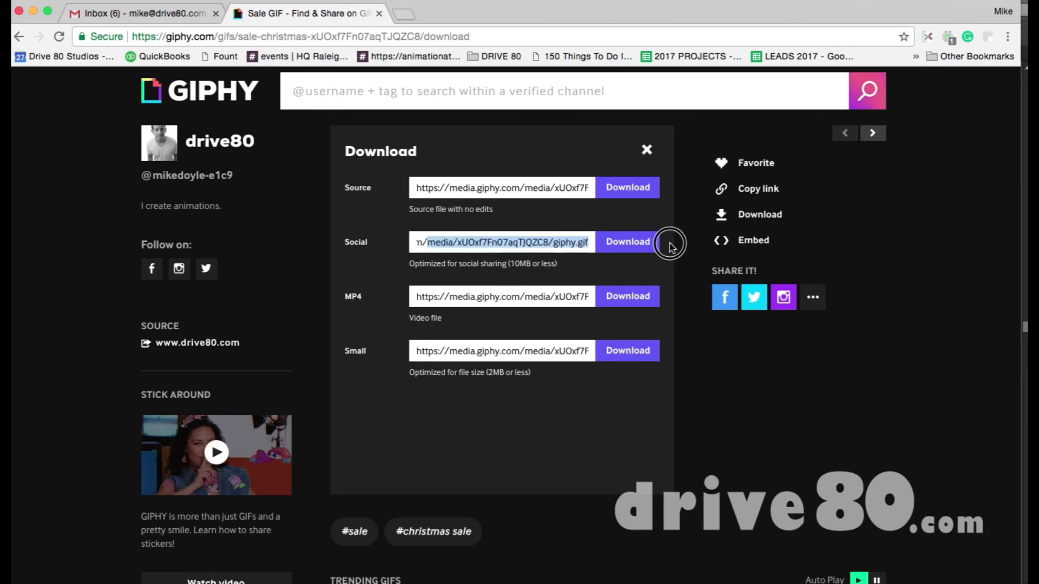
left_click(545, 244)
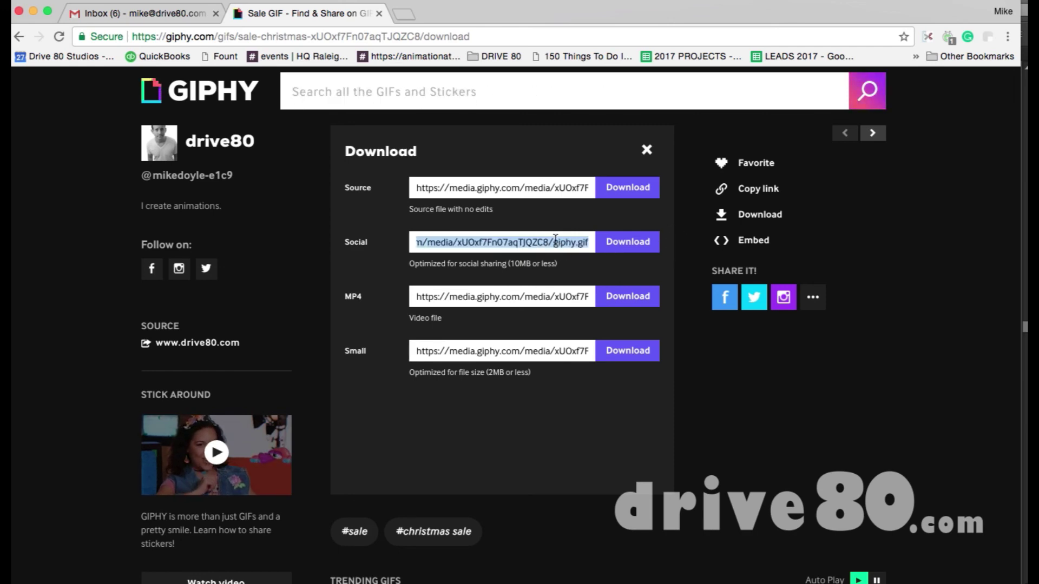
Step: Download the Social version of the GIF and save it as giphy.gif in the jpeg folder
left_click(626, 246)
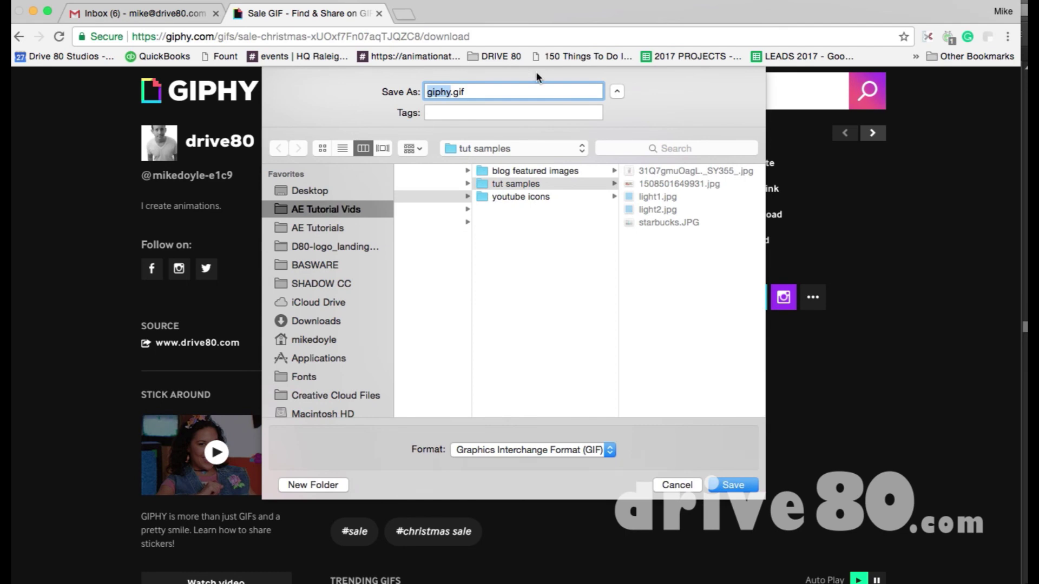
left_click(492, 265)
left_click(493, 265)
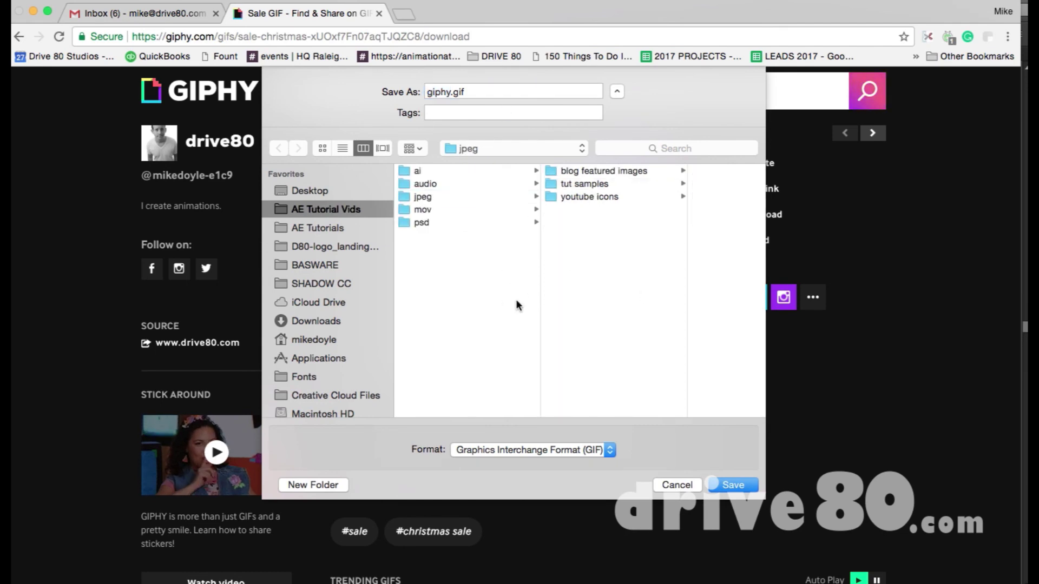
left_click(720, 484)
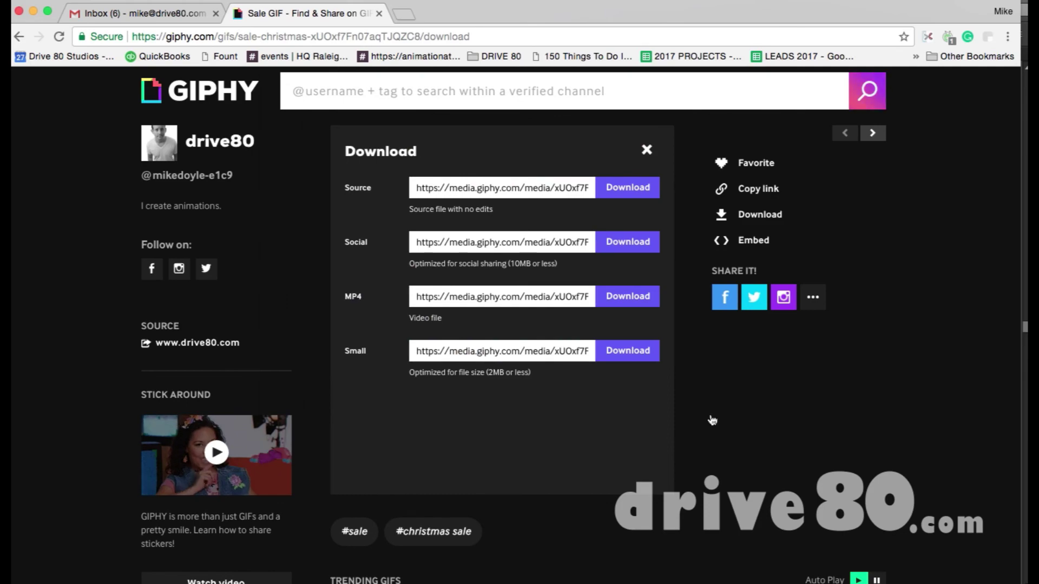
Step: Switch to Adobe Illustrator and hide Layer 4 so only the blue background layer is shown
key("super+Tab")
left_click(284, 299)
key("super+Tab")
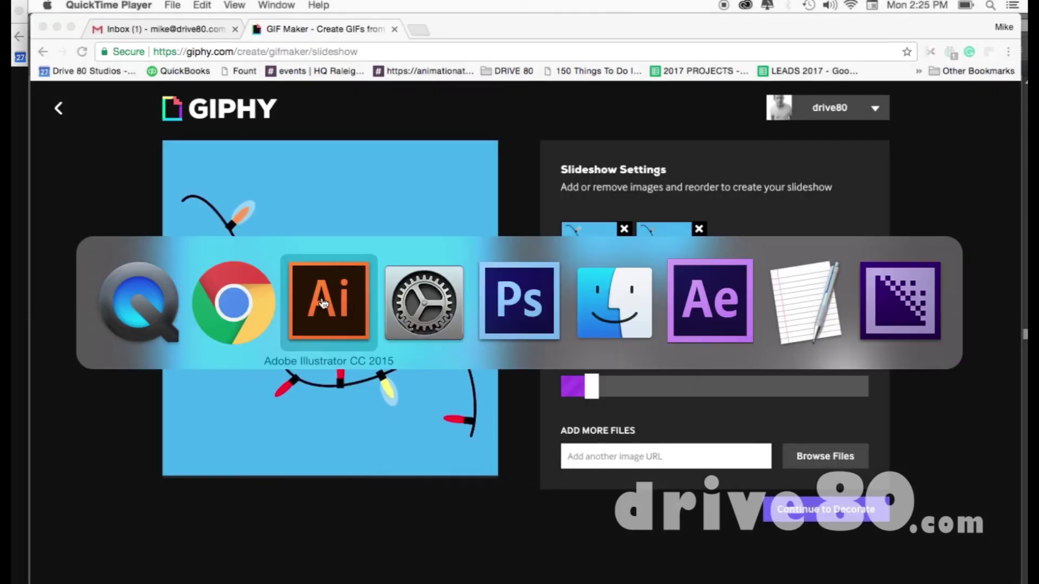
left_click(346, 297)
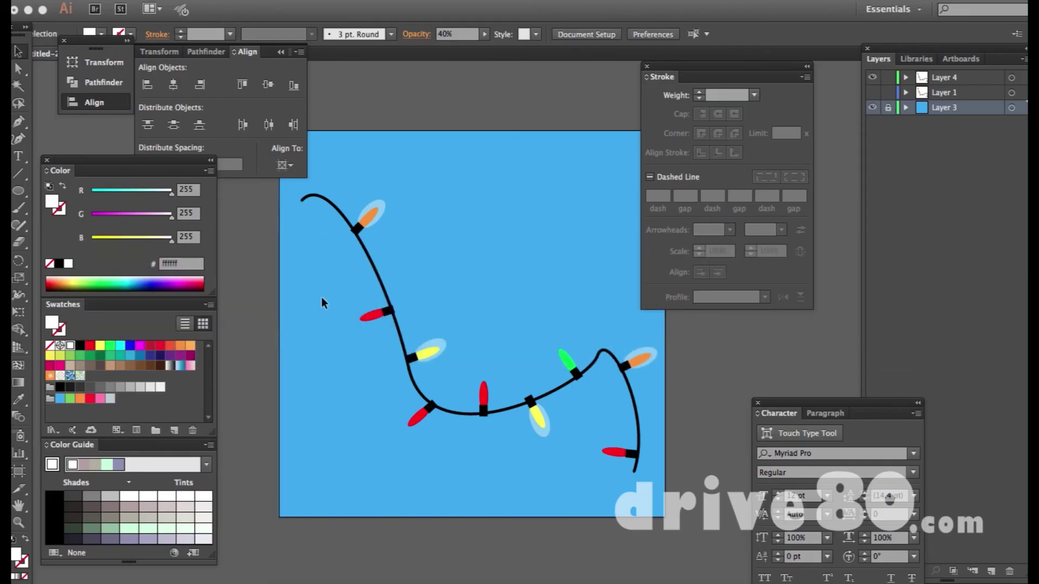
left_click(873, 79)
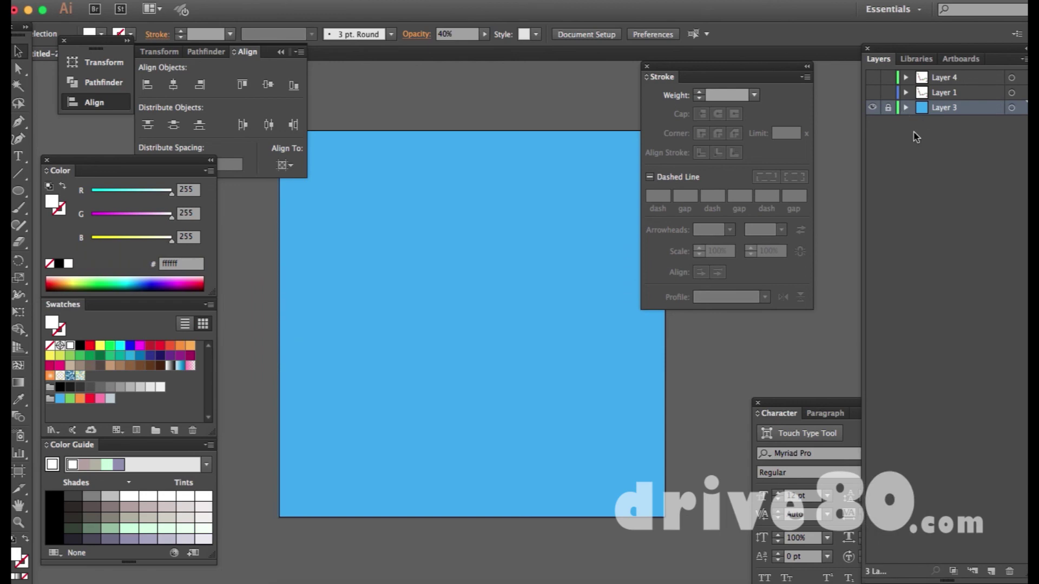
Step: Add a new layer above the light layers and place the contact e-mail address as text near the artboard's middle
key("super+shift+n")
key("Escape")
key("super+l")
key("t")
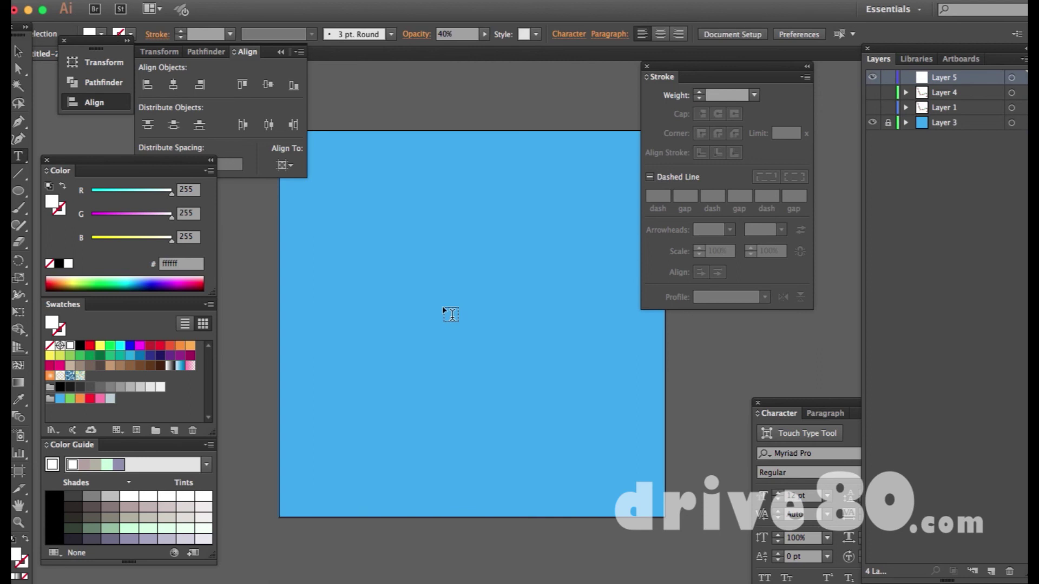
left_click(376, 309)
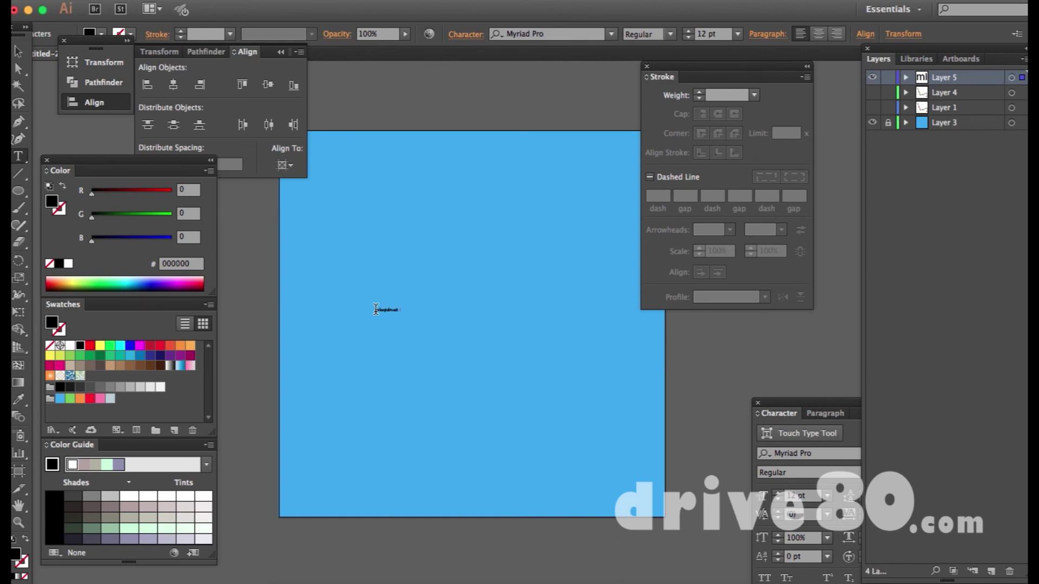
Step: Enlarge the whole e-mail text to 80 pt
key("super+a")
left_click(777, 492, "shift")
left_click(777, 492, "shift")
left_click(777, 492, "shift")
left_click(776, 493, "shift")
left_click(777, 493, "shift")
left_click(777, 492, "shift")
left_click(777, 493, "shift")
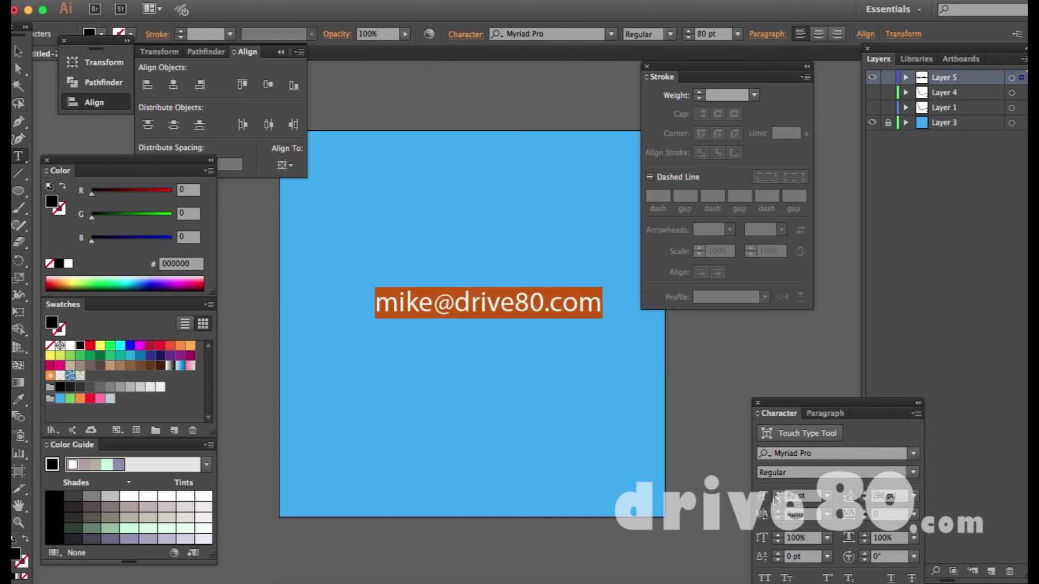
Step: Move the e-mail text slightly up and to the left on the artboard and fill it with white
key("Escape")
left_click_drag(502, 297, 475, 278)
left_click(68, 341)
left_click(500, 202)
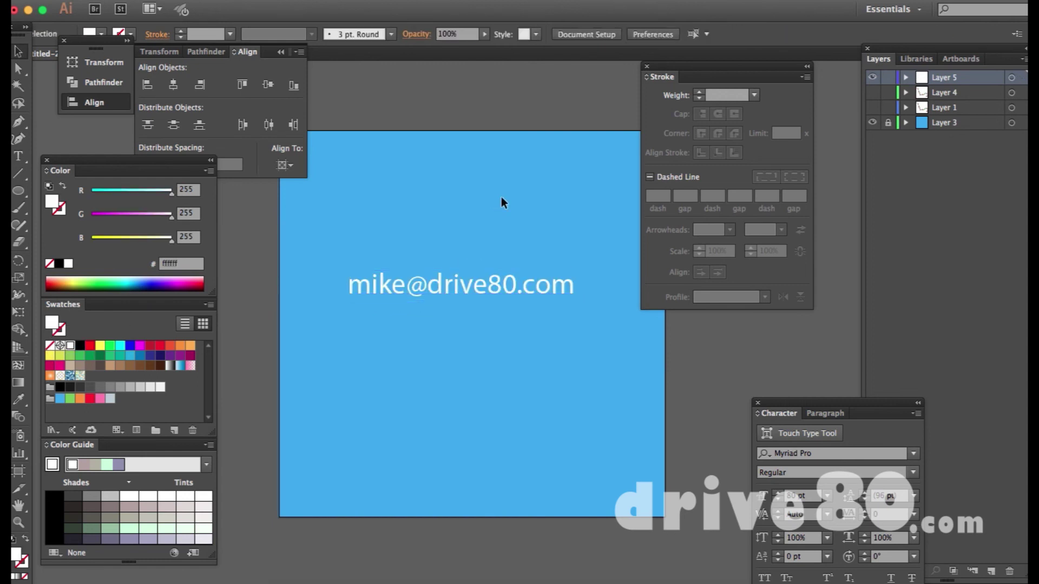
Step: Highlight the domain part of the e-mail text, after the @ sign
left_click(513, 287)
double_click(513, 286)
left_click_drag(427, 285, 566, 301)
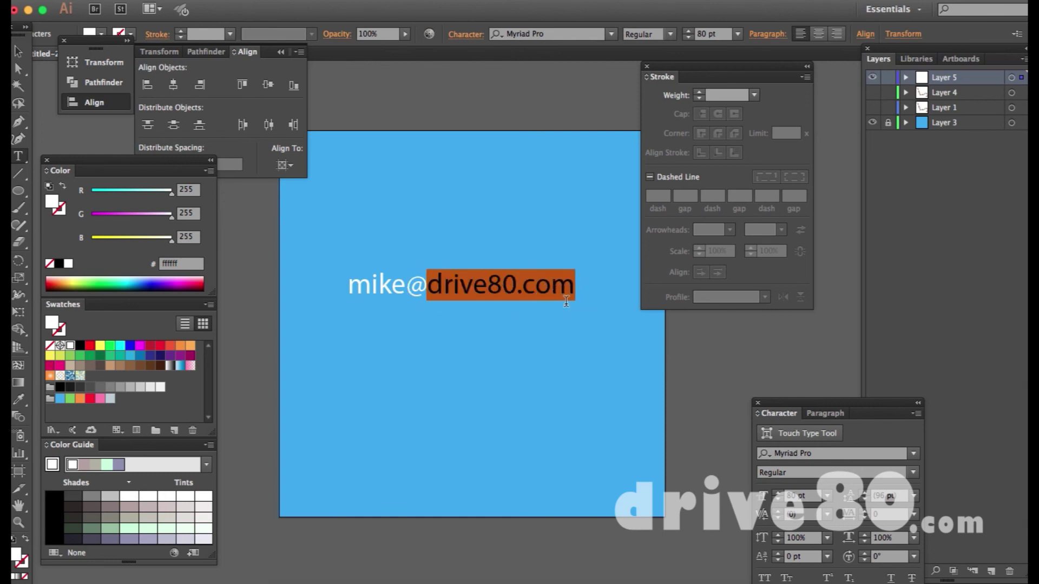
Step: Nudge the e-mail text slightly to the right on the artboard and deselect it
left_click(21, 43)
left_click(483, 121)
left_click_drag(483, 287, 487, 287)
left_click(513, 226)
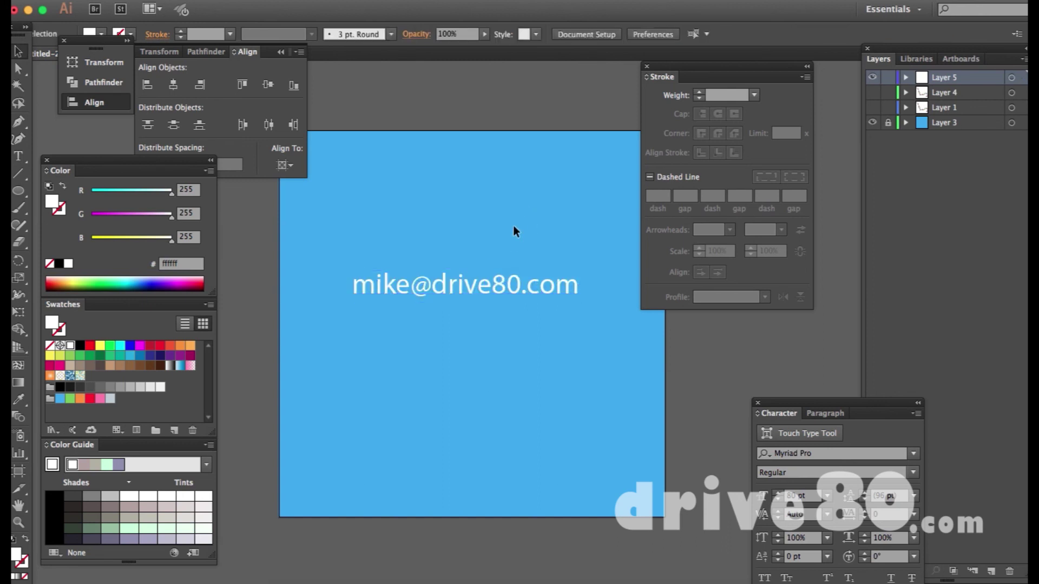